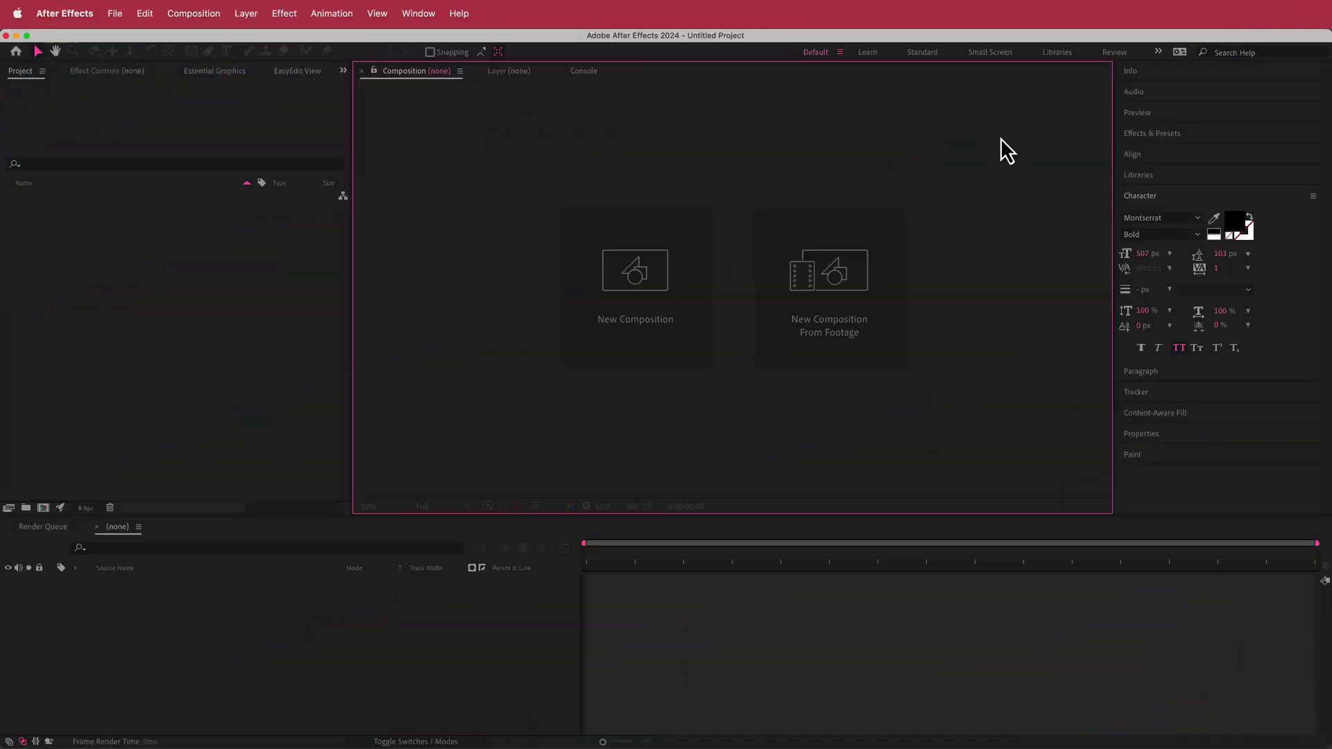
Create a composition with the 1920 x 1080 30FPS preset and the Cinema 4D renderer.
{"action": "left_click", "coordinate": [663, 268]}
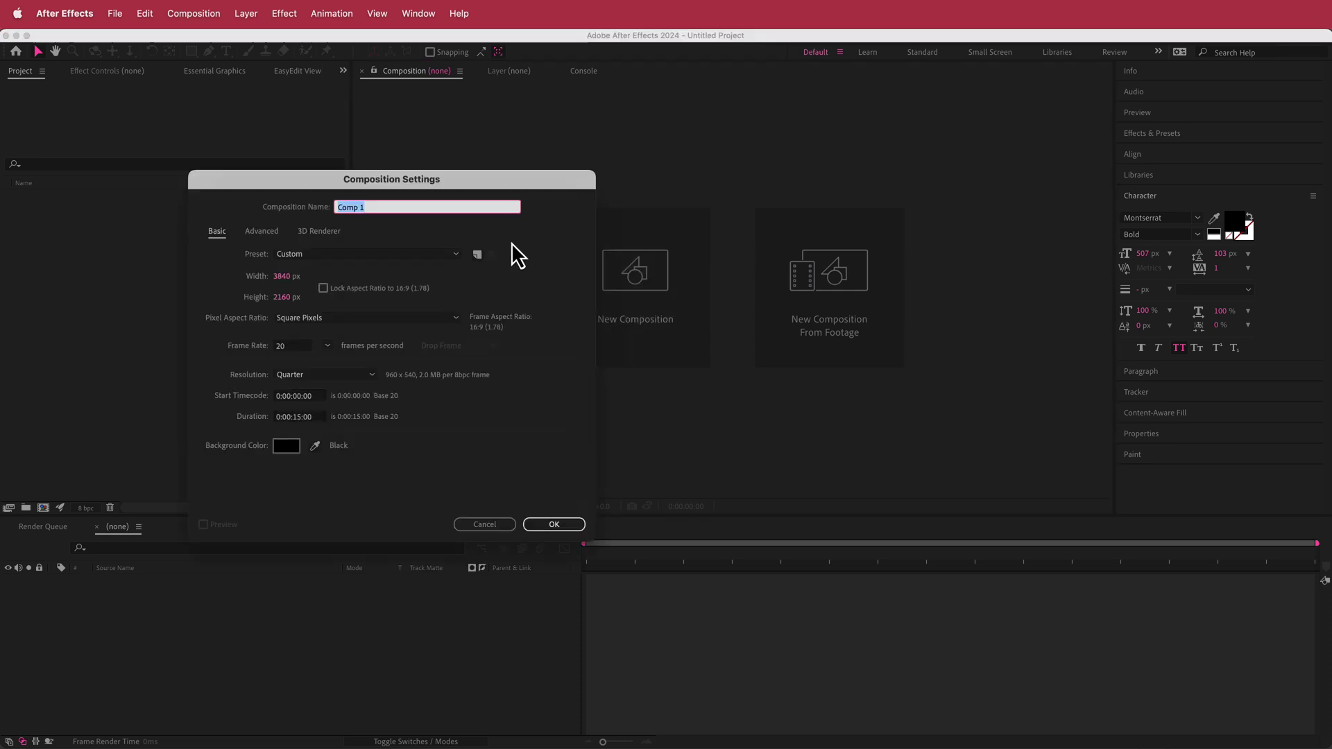
{"action": "left_click", "coordinate": [452, 255]}
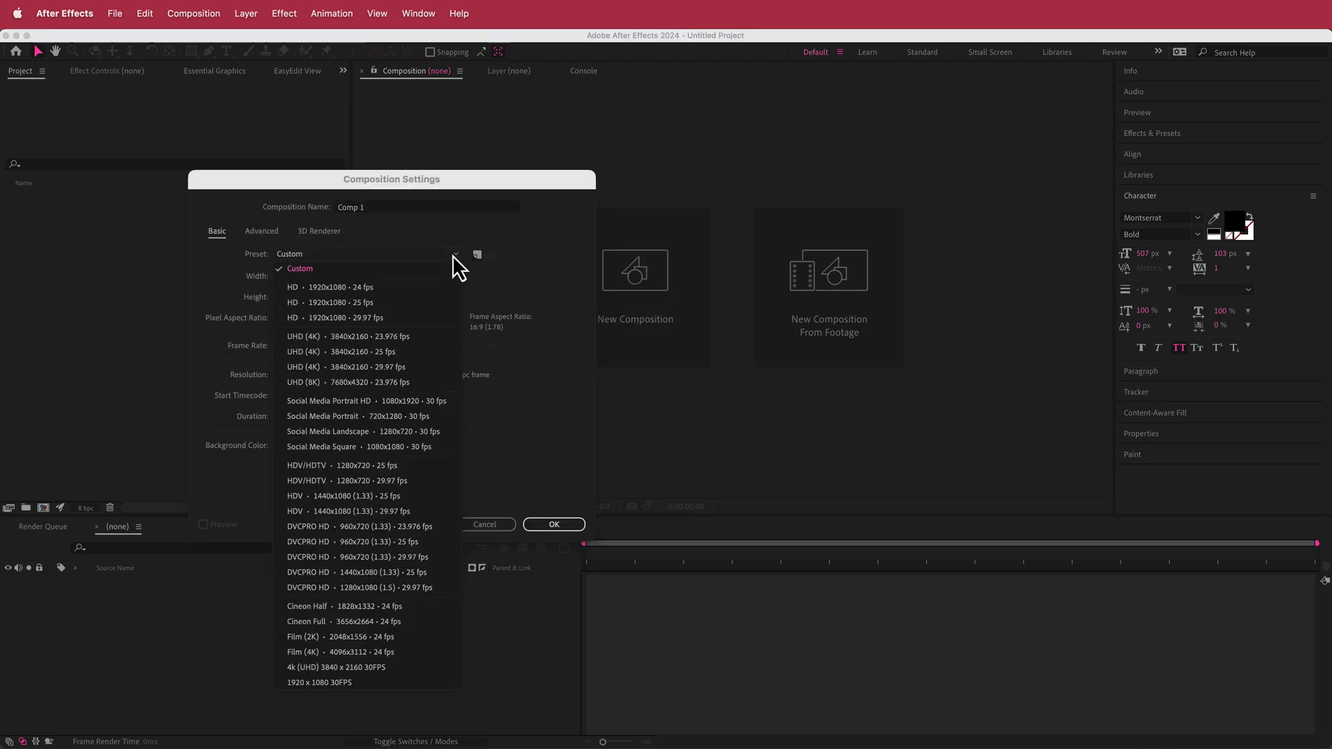
{"action": "left_click", "coordinate": [369, 682]}
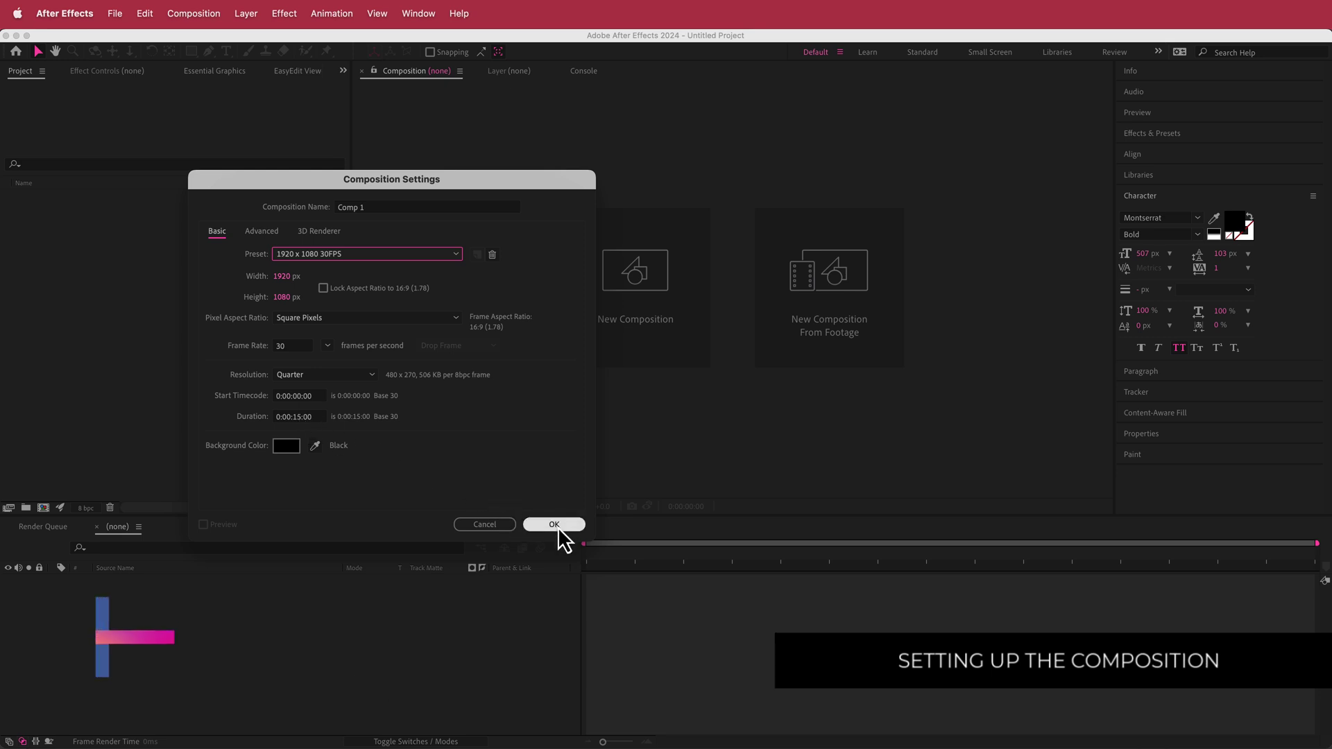
{"action": "left_click", "coordinate": [319, 233]}
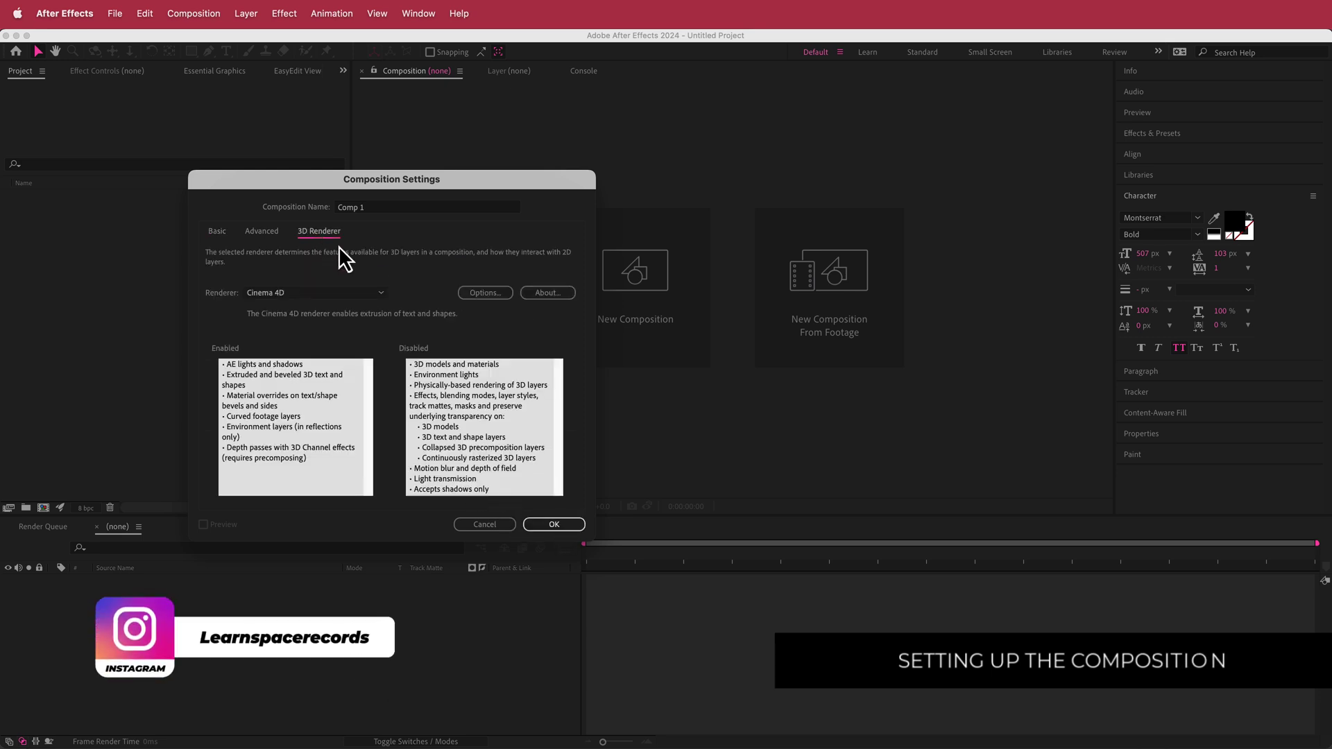
{"action": "left_click", "coordinate": [380, 294]}
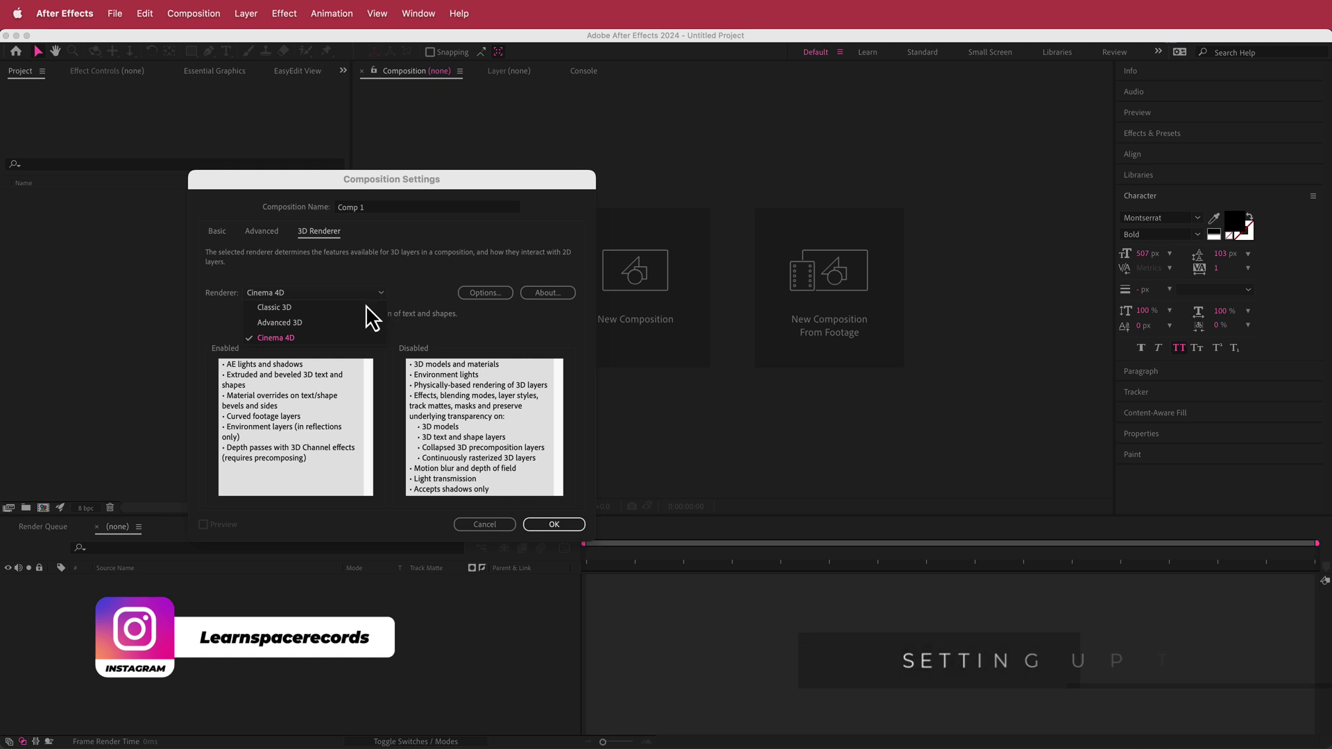
{"action": "left_click", "coordinate": [298, 339]}
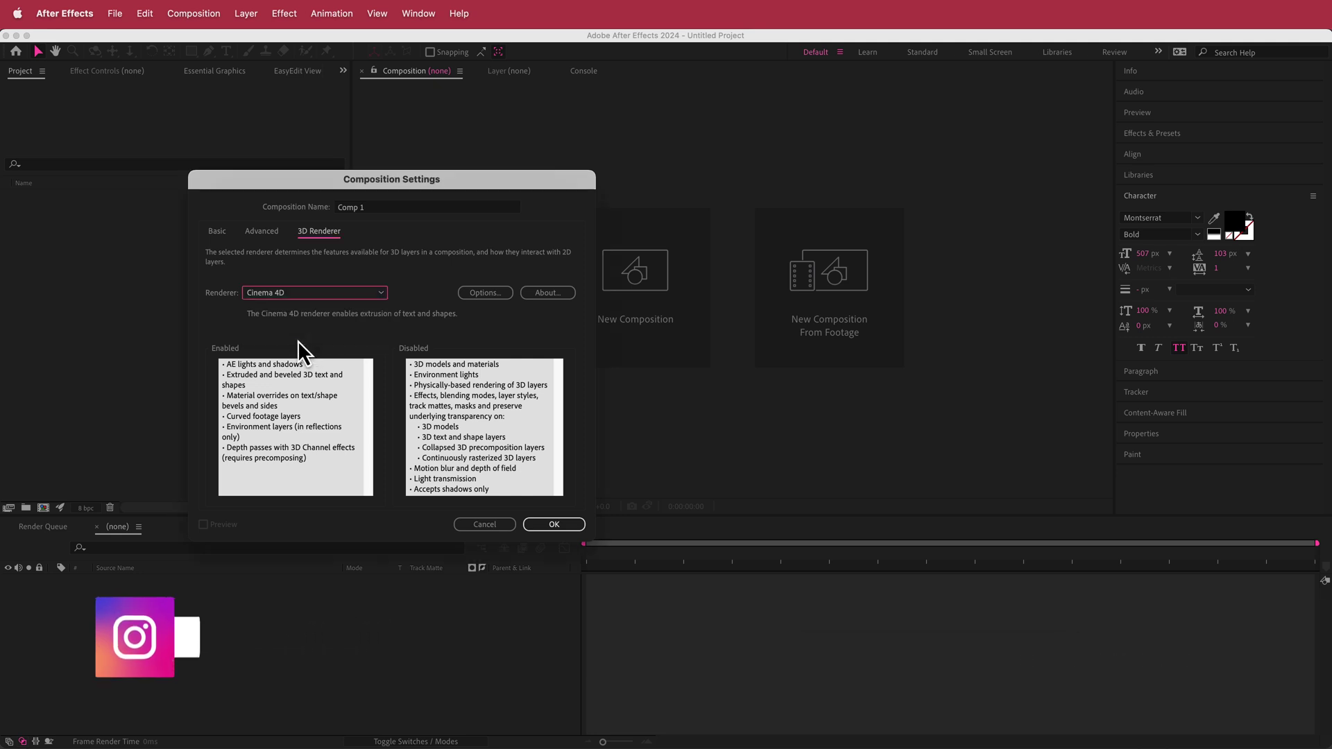
{"action": "left_click", "coordinate": [553, 525]}
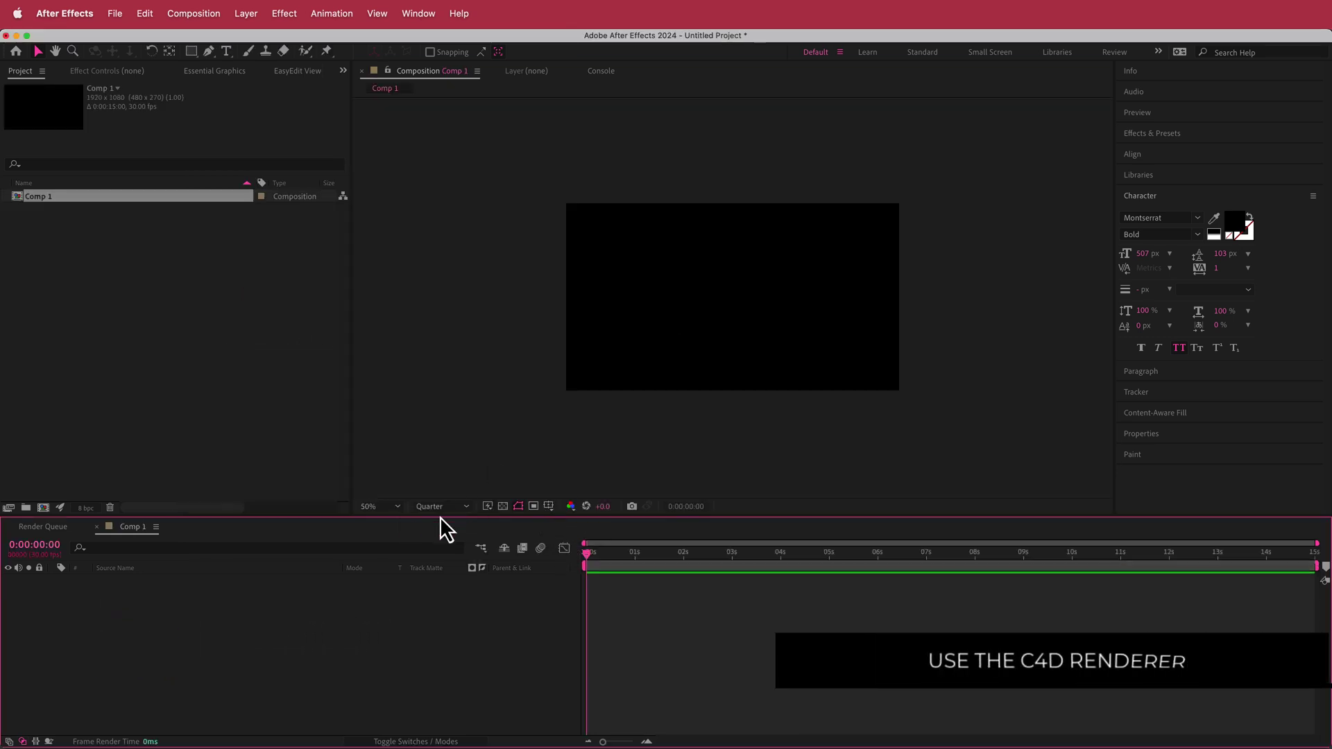
Add a text layer reading WAVE to the composition.
{"action": "left_click", "coordinate": [397, 506]}
{"action": "left_click", "coordinate": [409, 542]}
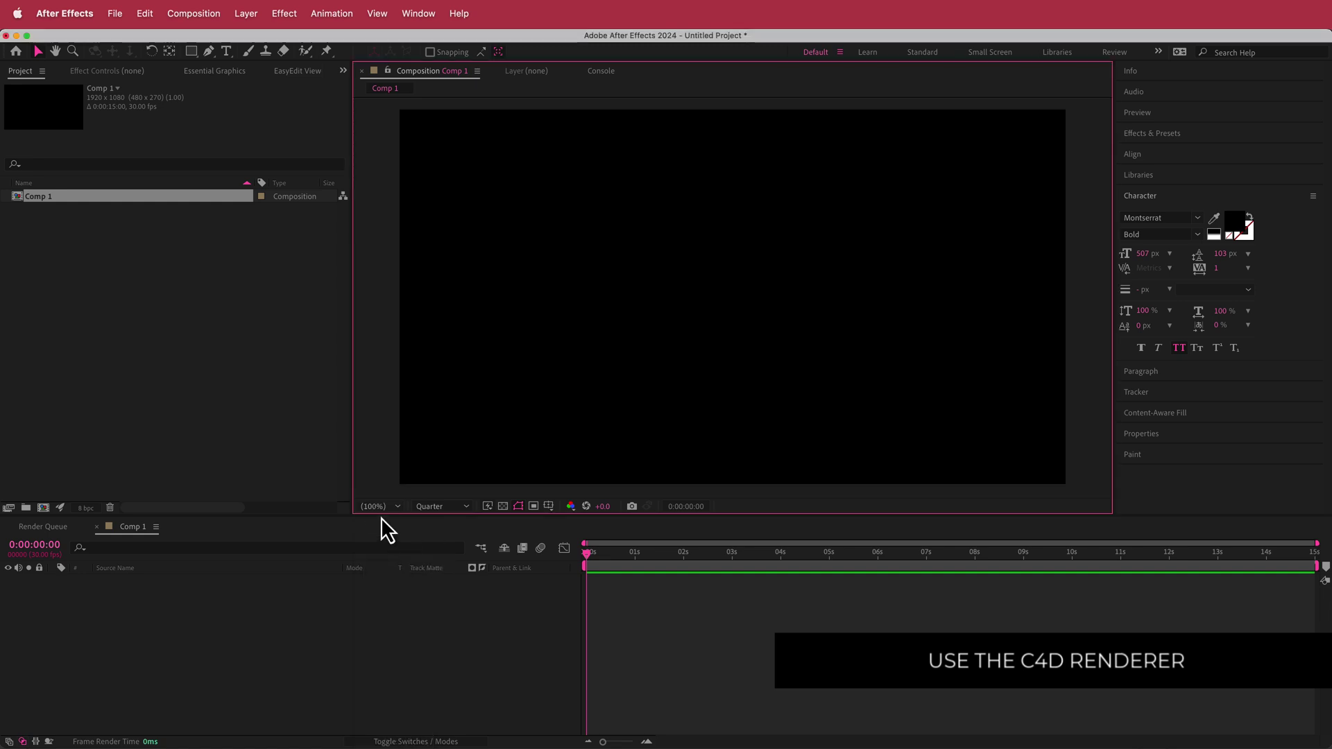
{"action": "right_click", "coordinate": [161, 587]}
{"action": "mouse_move", "coordinate": [215, 600]}
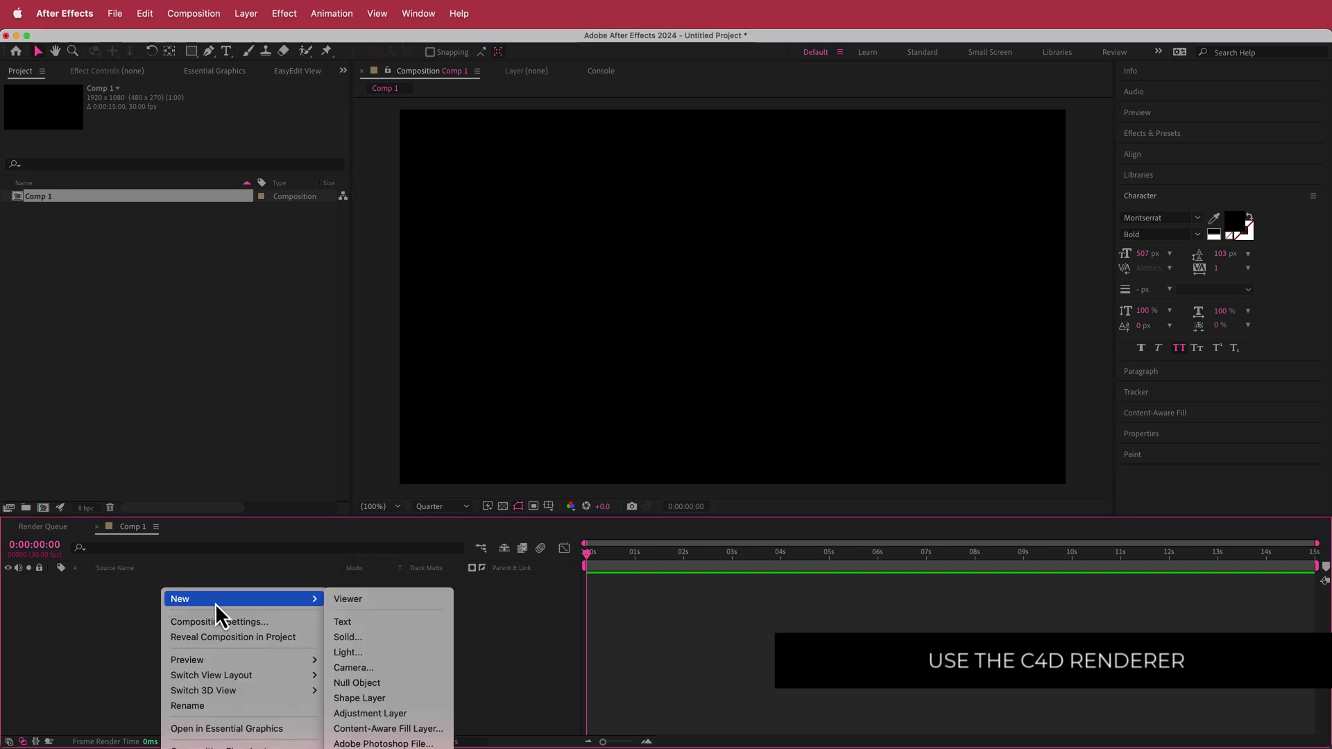
{"action": "left_click", "coordinate": [400, 623]}
{"action": "type", "text": "WAVE"}
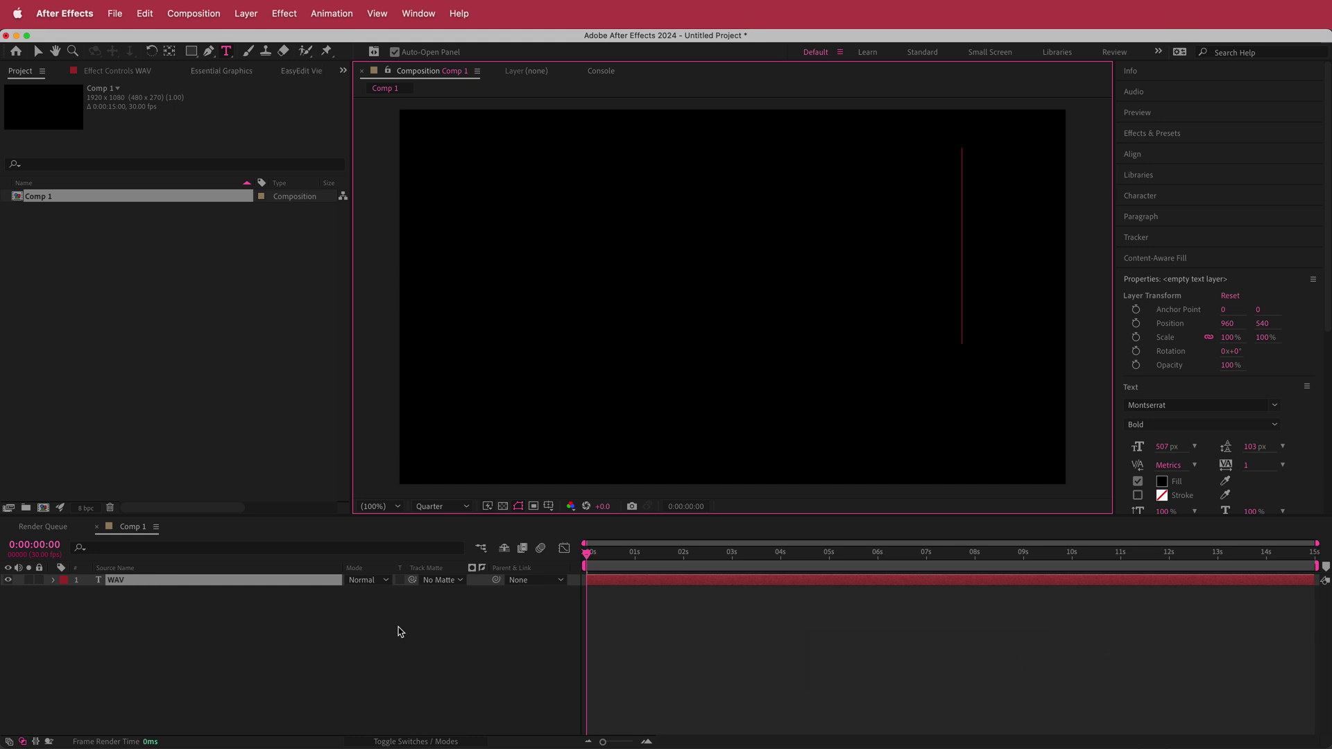
Change the WAVE text's fill to white (FFFFFF) and set the preview resolution to Half.
{"action": "key", "text": "super+a"}
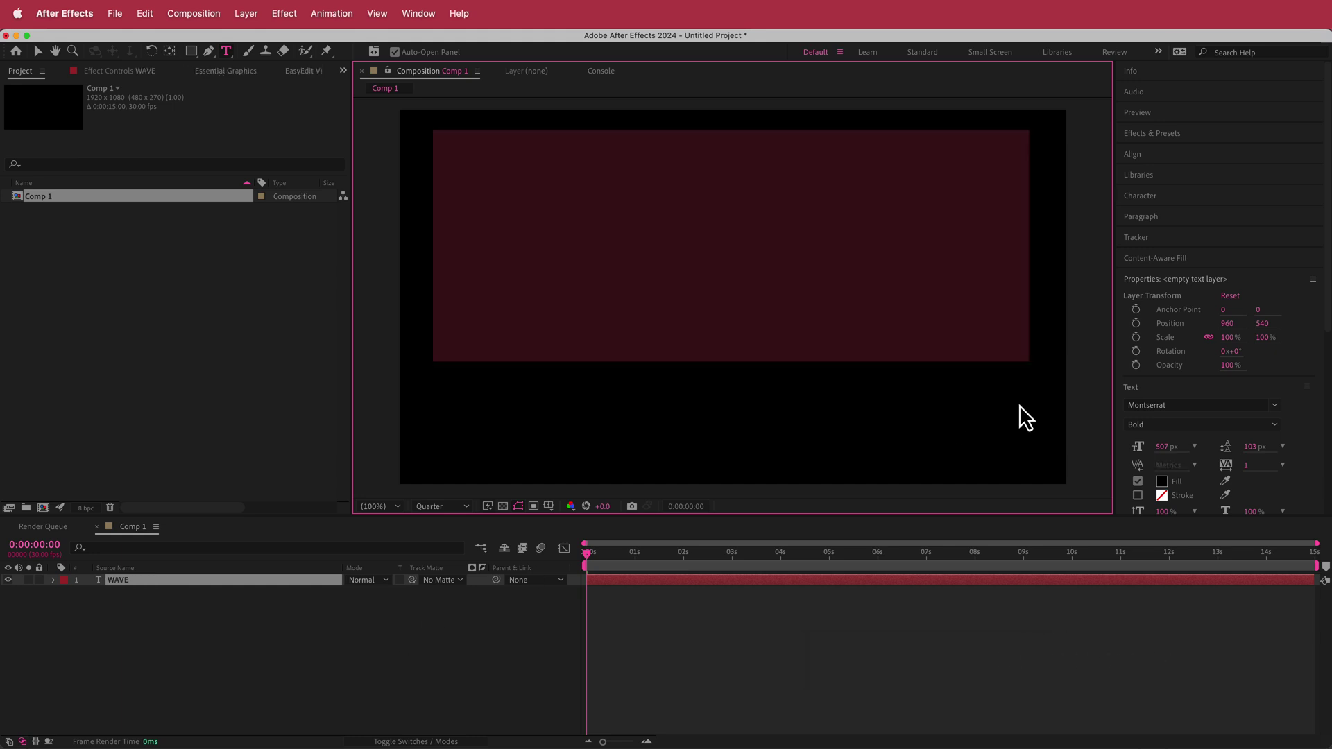
{"action": "left_click", "coordinate": [1161, 481]}
{"action": "left_click_drag", "start_coordinate": [159, 326], "coordinate": [74, 238]}
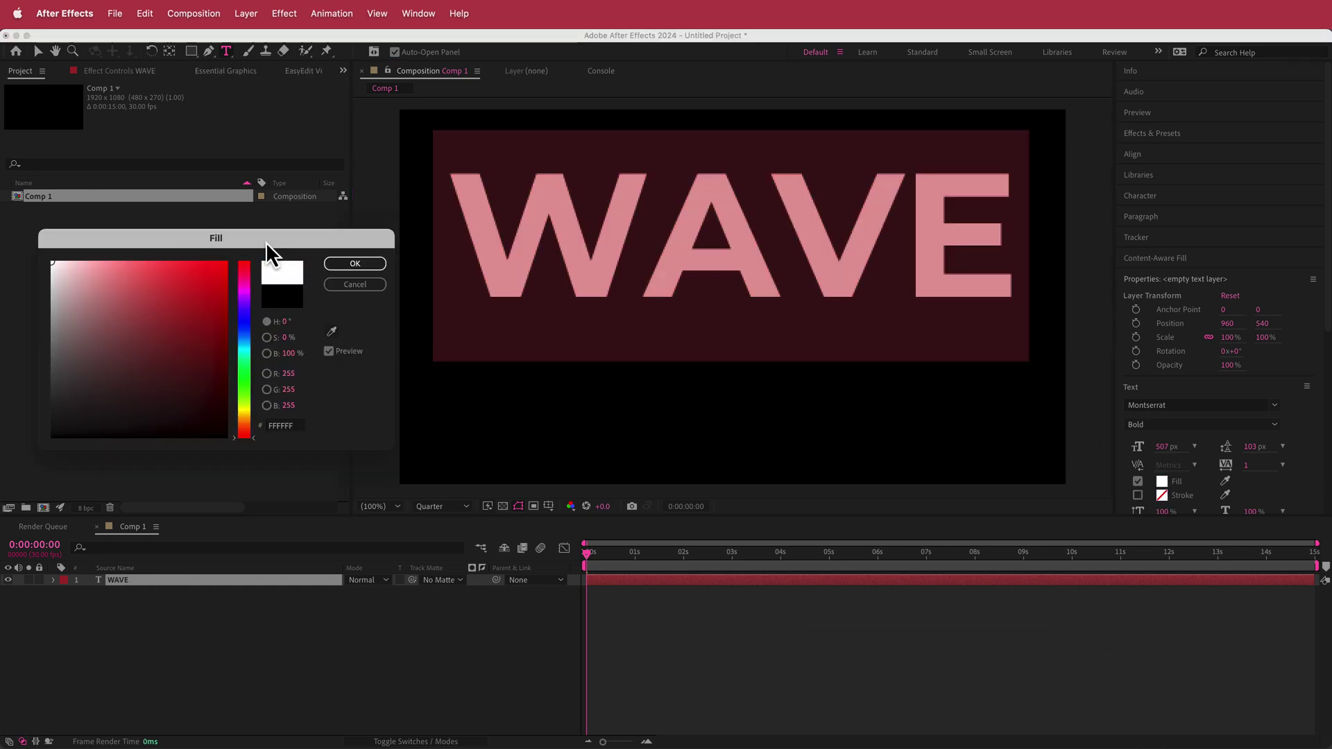
{"action": "left_click", "coordinate": [357, 265]}
{"action": "left_click", "coordinate": [438, 506]}
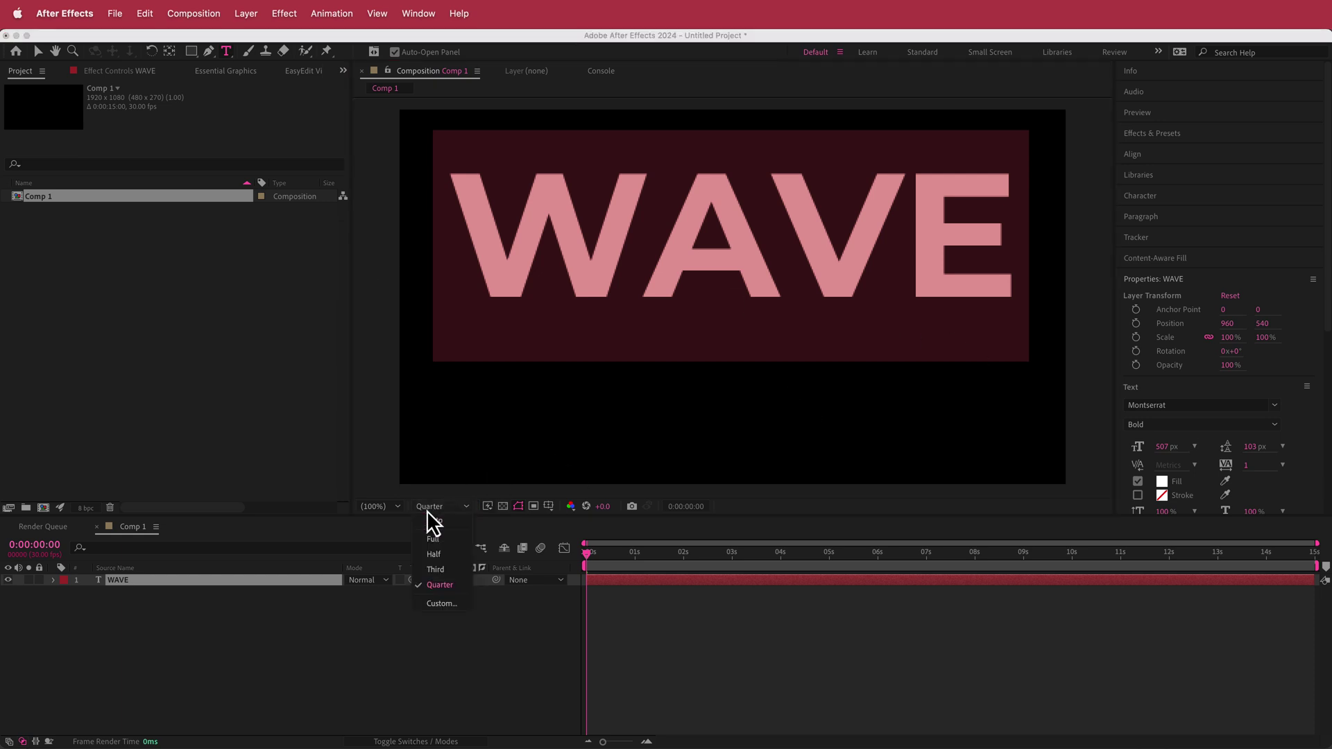
{"action": "left_click", "coordinate": [435, 551]}
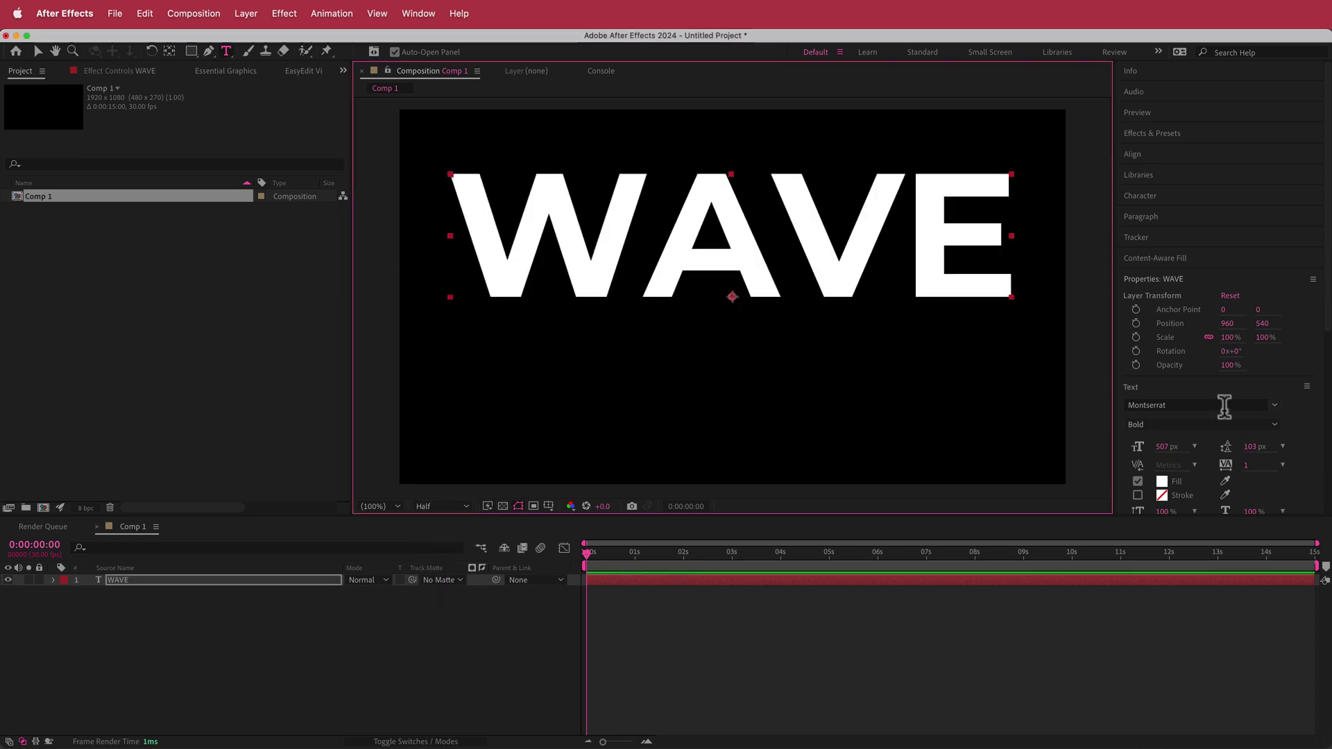
Reduce the WAVE text's font size to 329 px and tighten the kerning between its letters, using -180 between W and A.
{"action": "left_click", "coordinate": [1163, 448]}
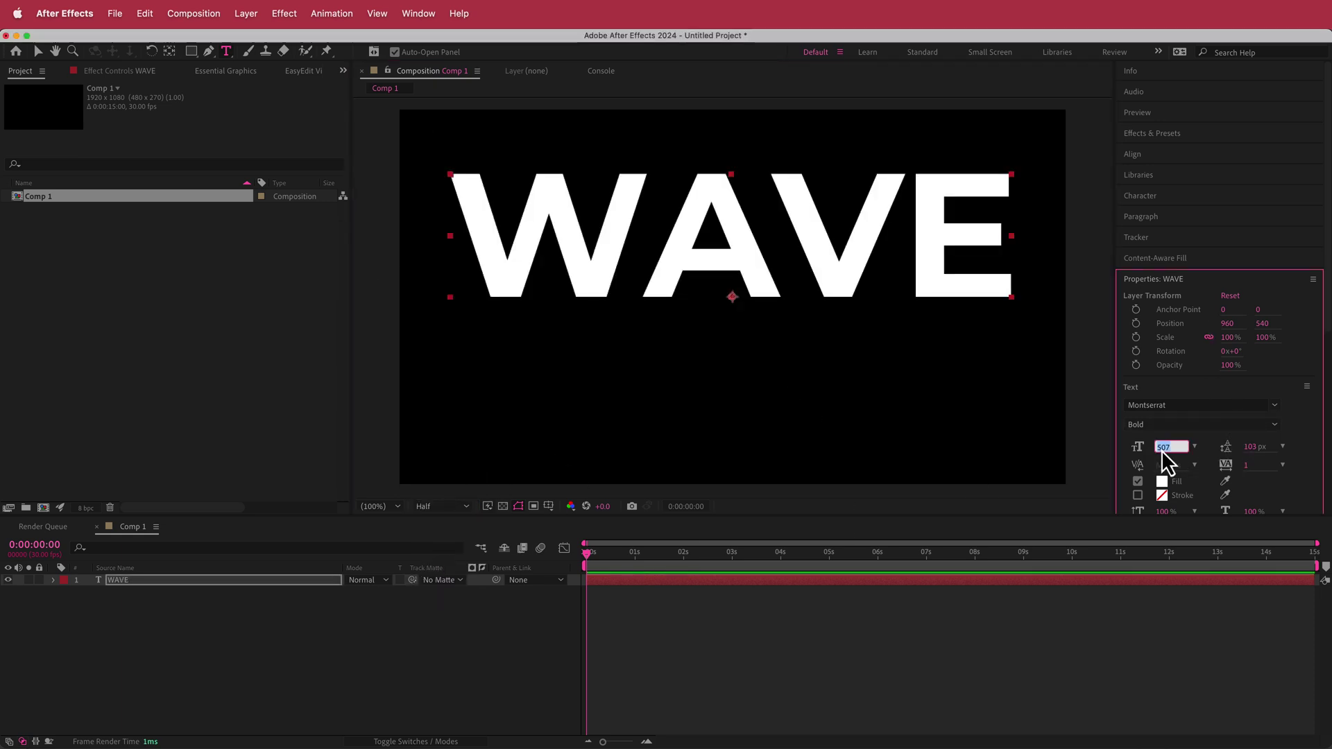
{"action": "left_click_drag", "start_coordinate": [1165, 448], "coordinate": [1039, 451]}
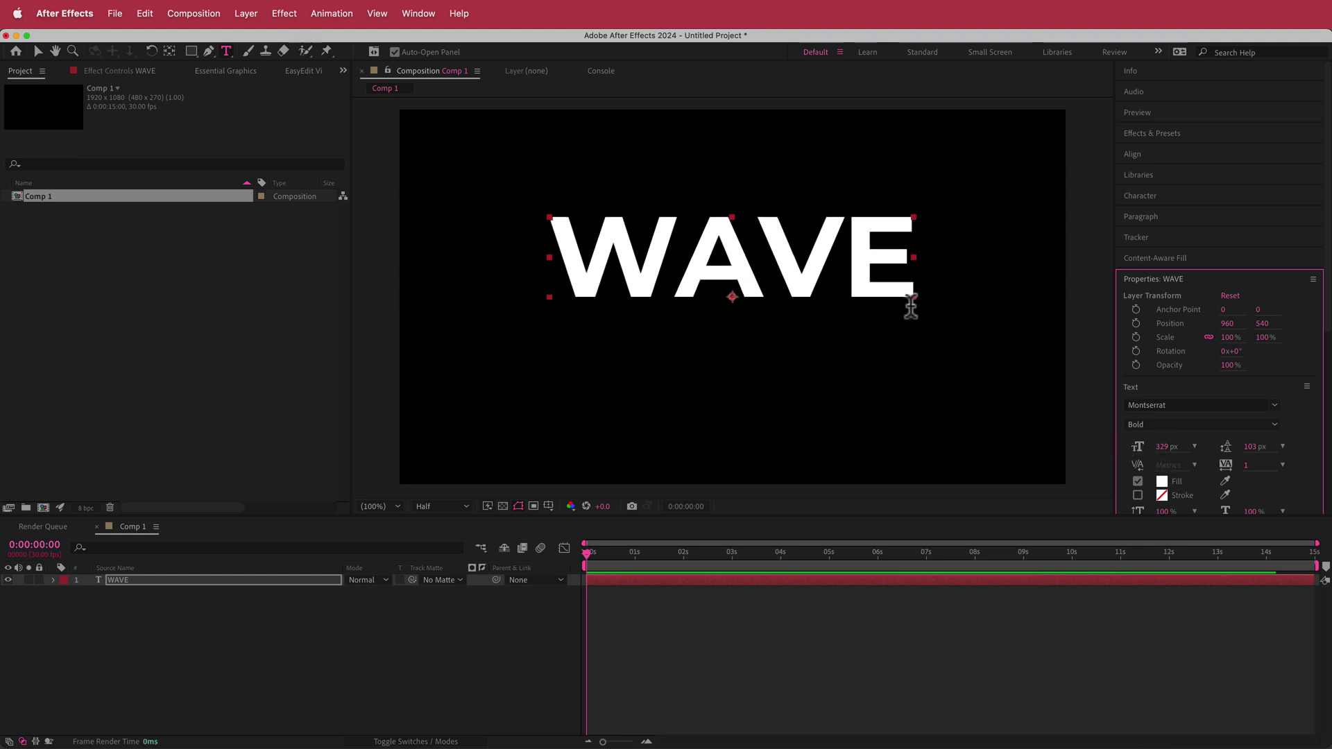
{"action": "left_click", "coordinate": [847, 247]}
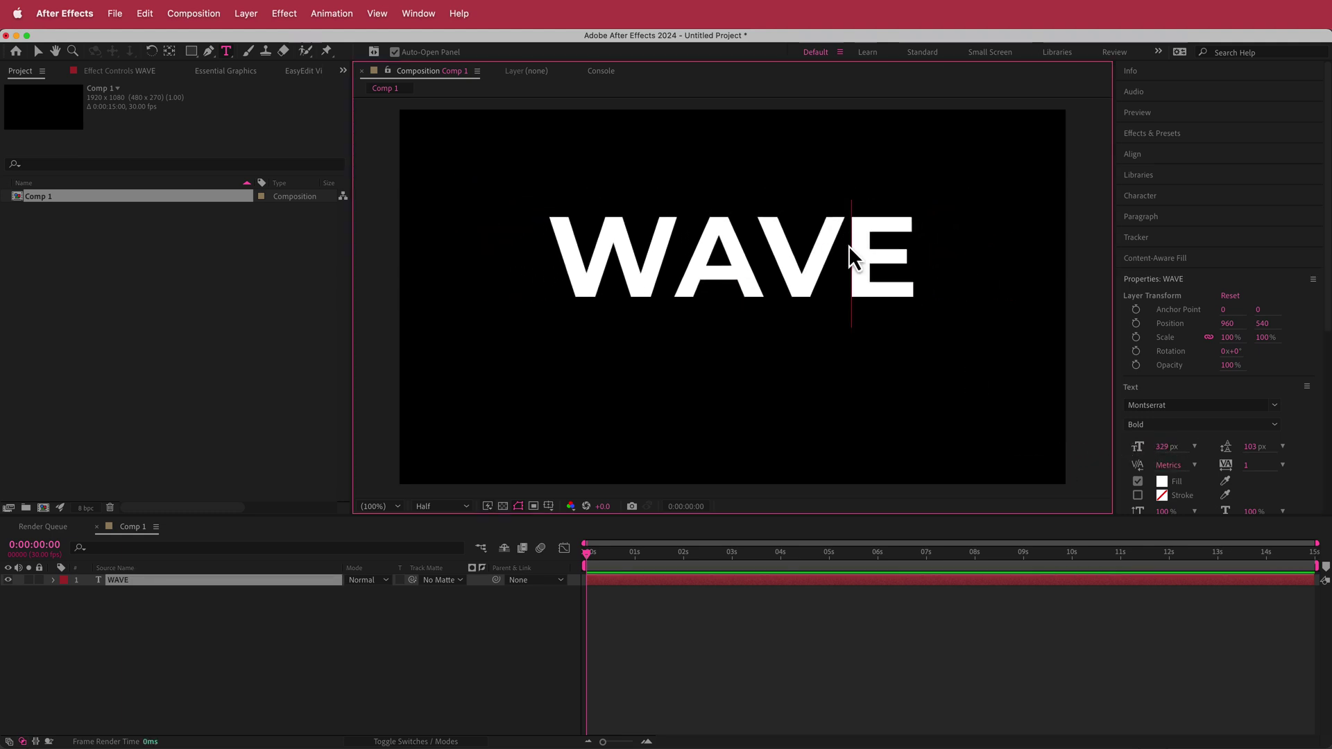
{"action": "key", "text": "alt+Left"}
{"action": "key", "text": "alt+Left"}
{"action": "key", "text": "Left"}
{"action": "key", "text": "alt+Left"}
{"action": "key", "text": "alt+Left"}
{"action": "key", "text": "alt+Left"}
{"action": "key", "text": "alt+Left"}
{"action": "key", "text": "alt+Left"}
{"action": "key", "text": "alt+Left"}
{"action": "key", "text": "alt+Left"}
{"action": "key", "text": "Left"}
{"action": "key", "text": "alt+Left"}
{"action": "key", "text": "alt+Left"}
{"action": "key", "text": "alt+Left"}
{"action": "key", "text": "alt+Left"}
{"action": "key", "text": "alt+Left"}
{"action": "key", "text": "alt+Left"}
{"action": "key", "text": "alt+Left"}
{"action": "key", "text": "alt+Left"}
{"action": "key", "text": "alt+Left"}
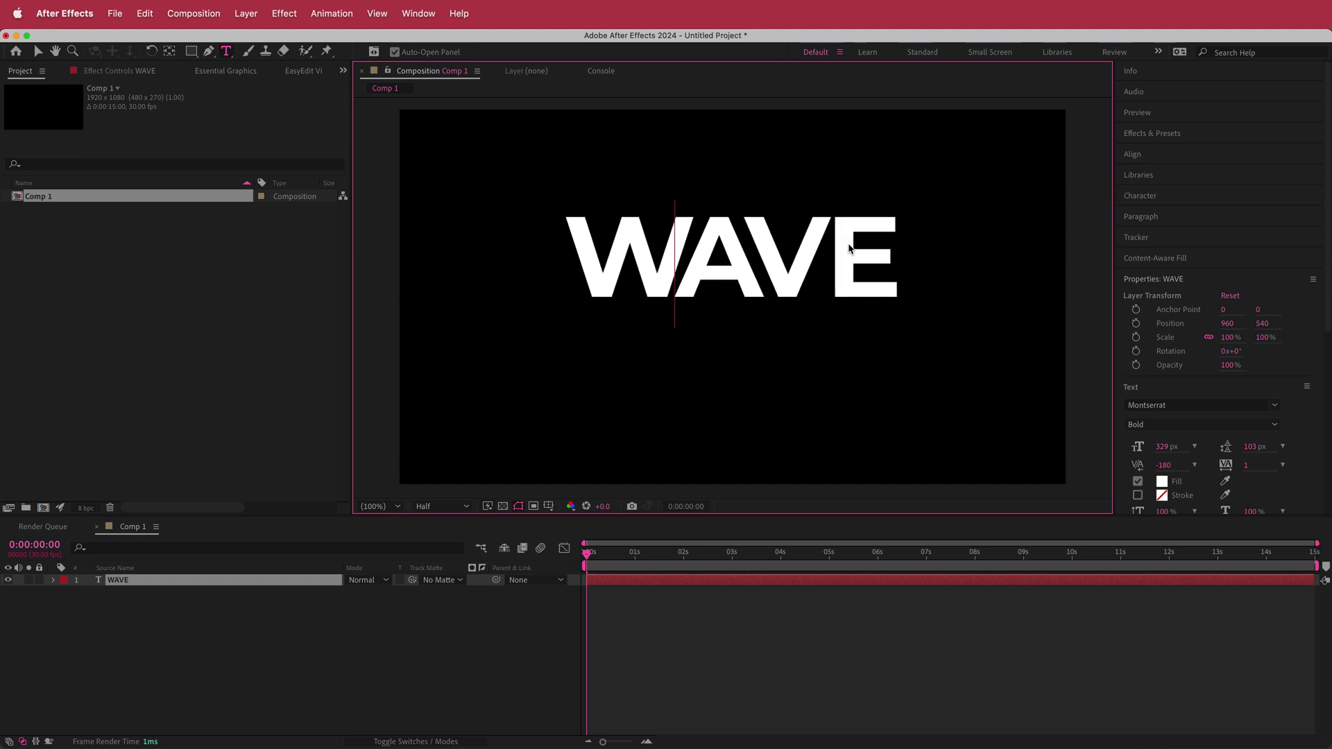
{"action": "left_click", "coordinate": [282, 384]}
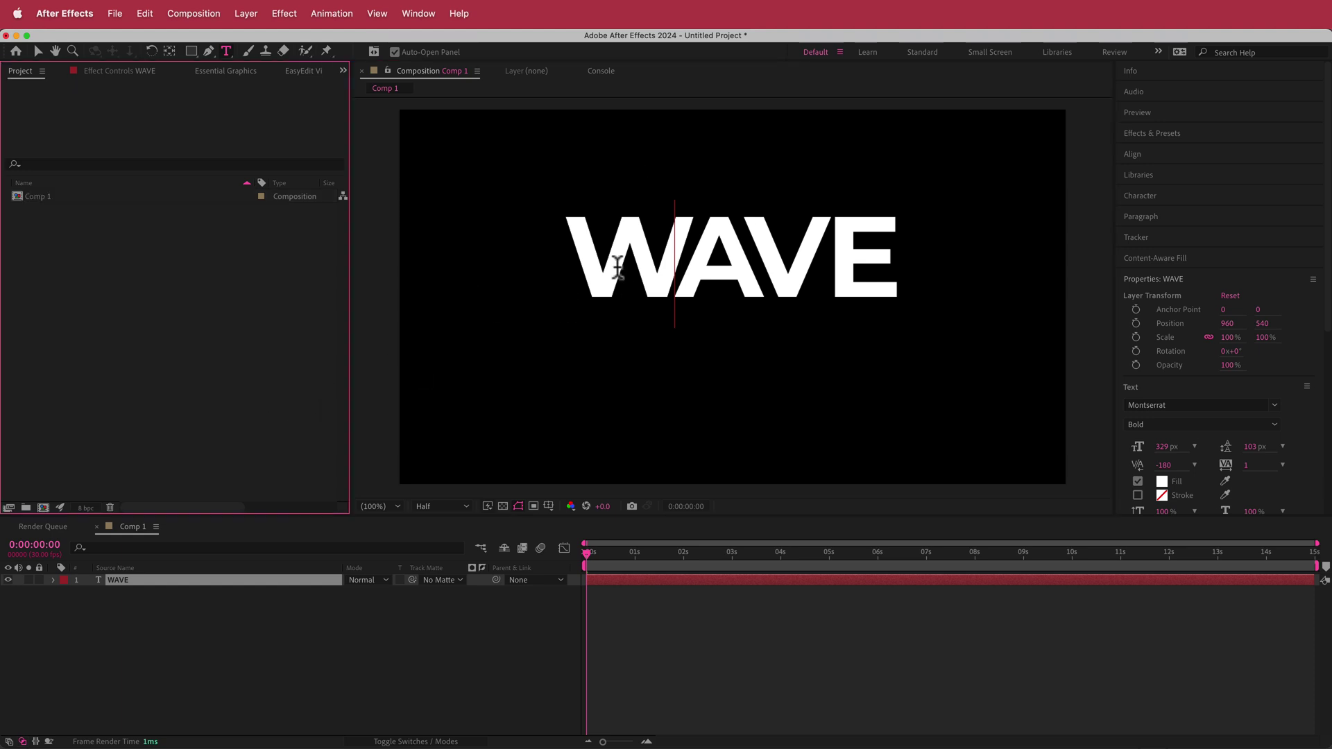
Center the WAVE layer's anchor point within the text and align the layer to the middle of the composition.
{"action": "left_click", "coordinate": [151, 597]}
{"action": "left_click", "coordinate": [147, 581]}
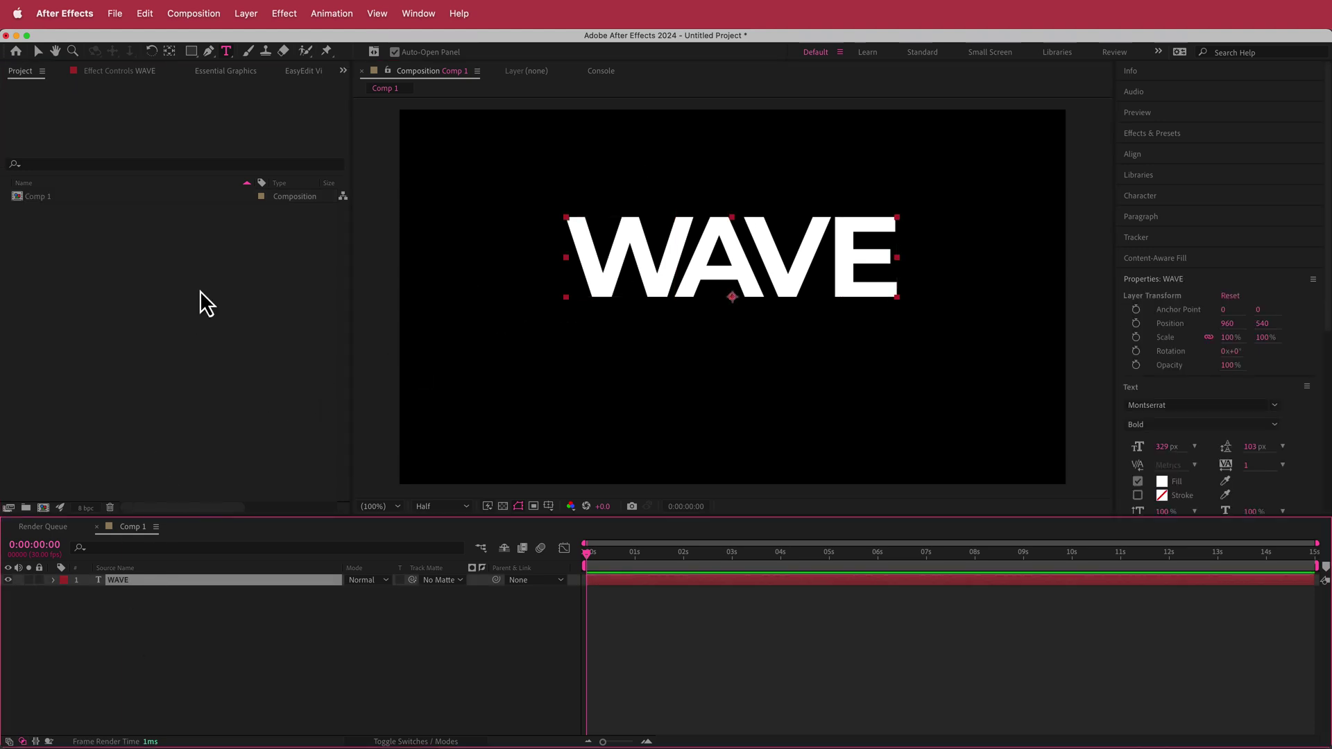
{"action": "double_click", "coordinate": [170, 53]}
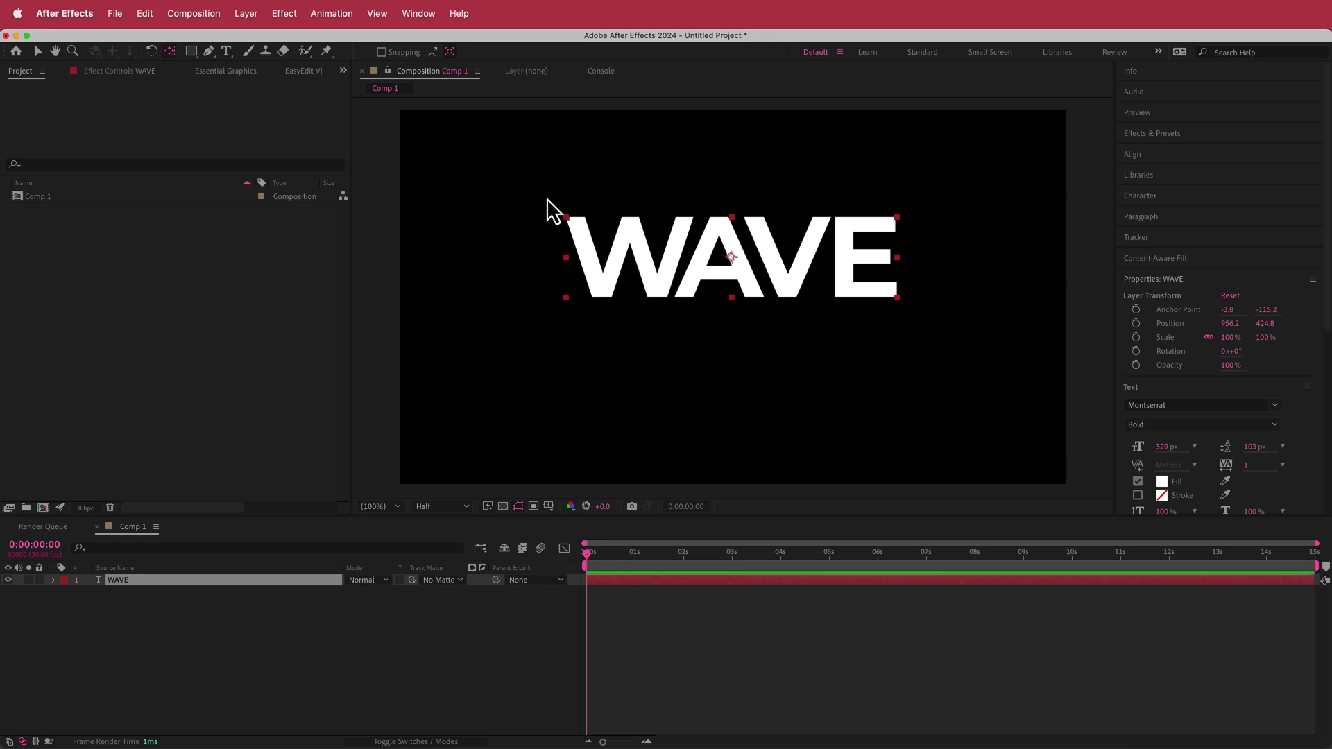
{"action": "left_click", "coordinate": [1145, 157]}
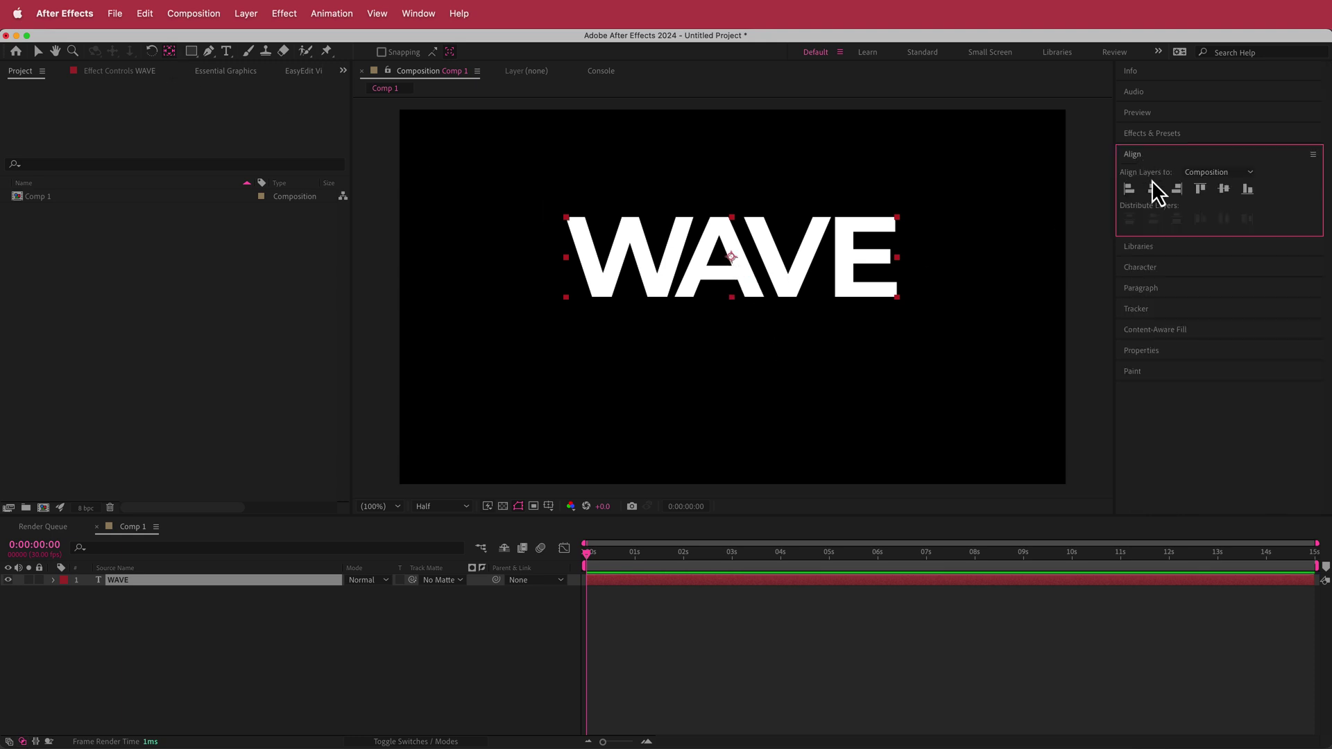
{"action": "left_click", "coordinate": [1223, 188]}
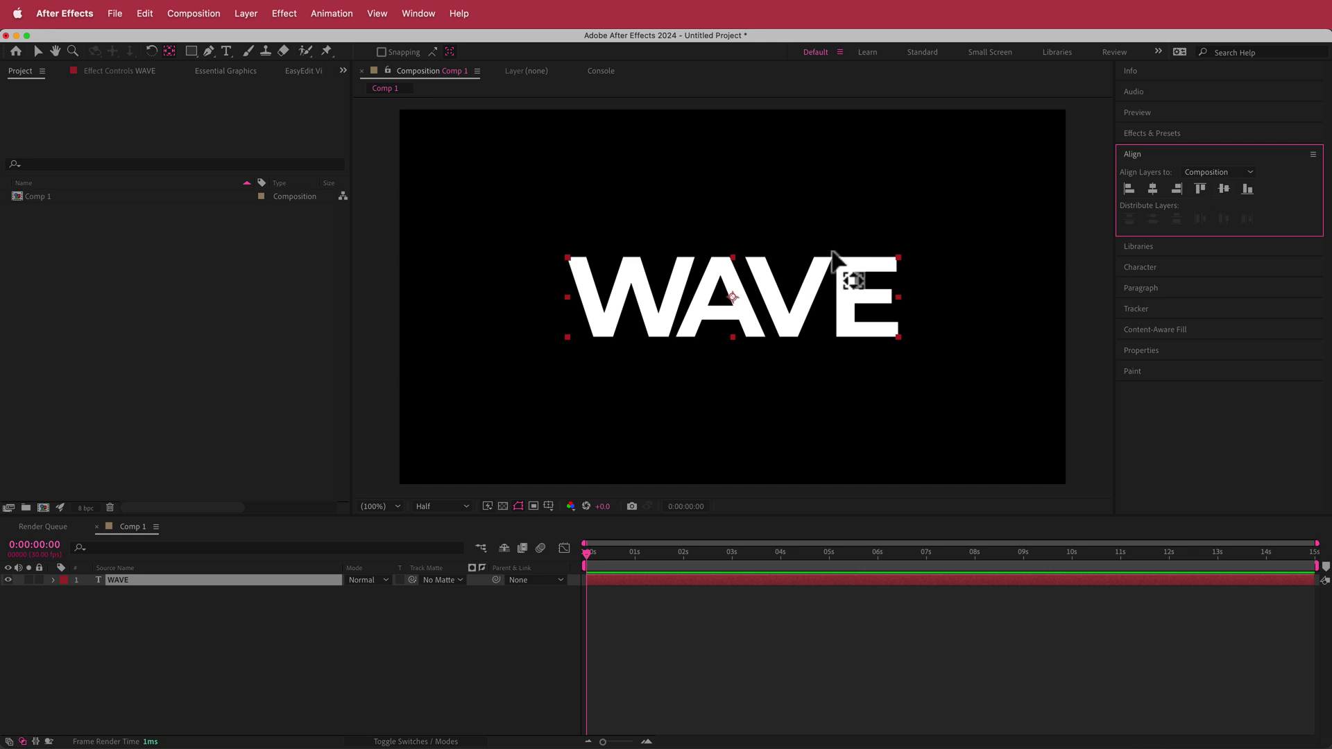
Check the composition's 3D renderer setting and make the WAVE text a 3D layer.
{"action": "left_click", "coordinate": [417, 742]}
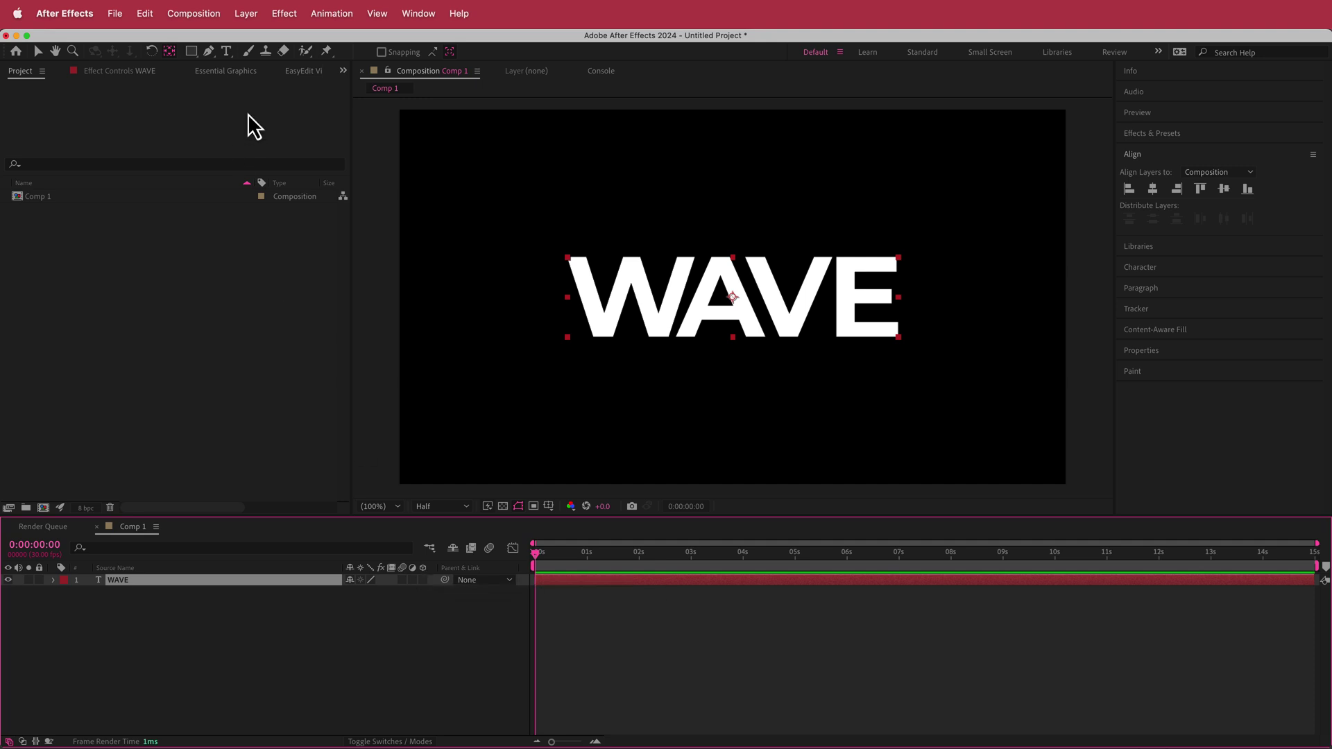
{"action": "left_click", "coordinate": [191, 14]}
{"action": "left_click", "coordinate": [220, 67]}
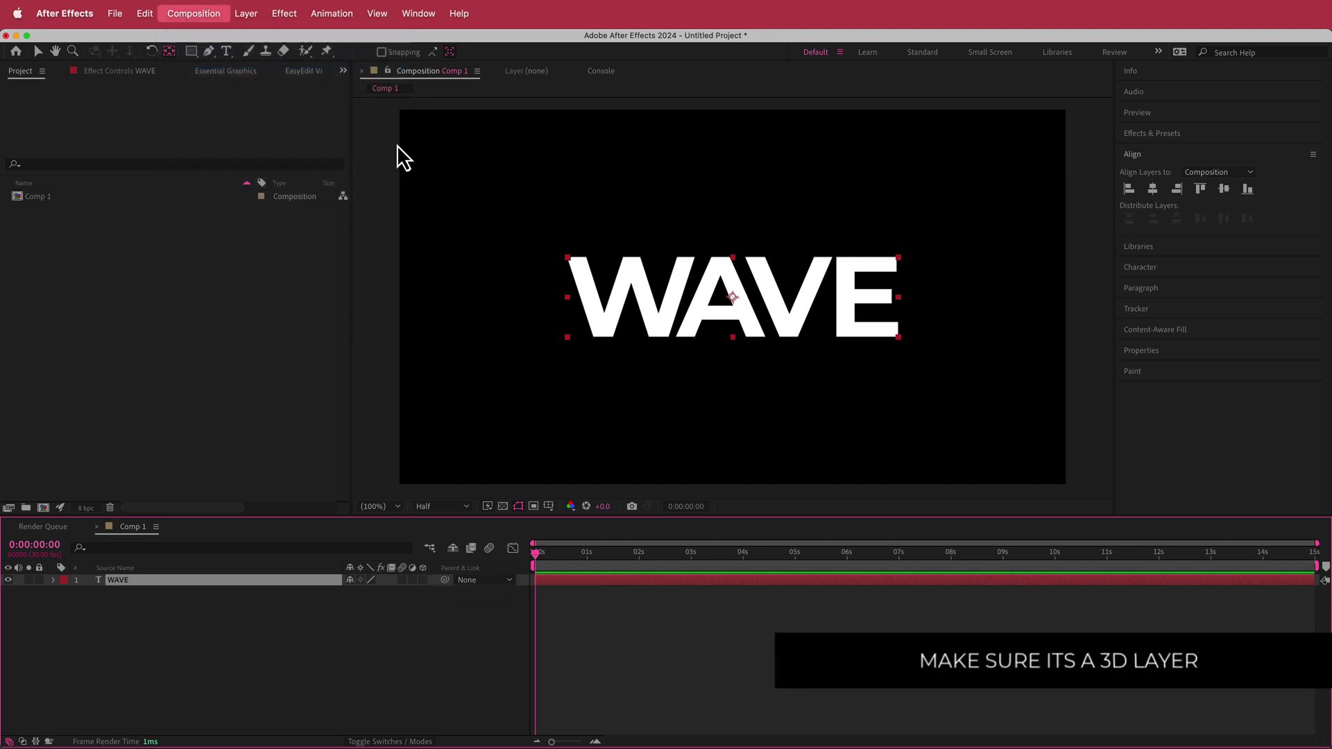
{"action": "left_click", "coordinate": [319, 231]}
{"action": "left_click", "coordinate": [572, 525]}
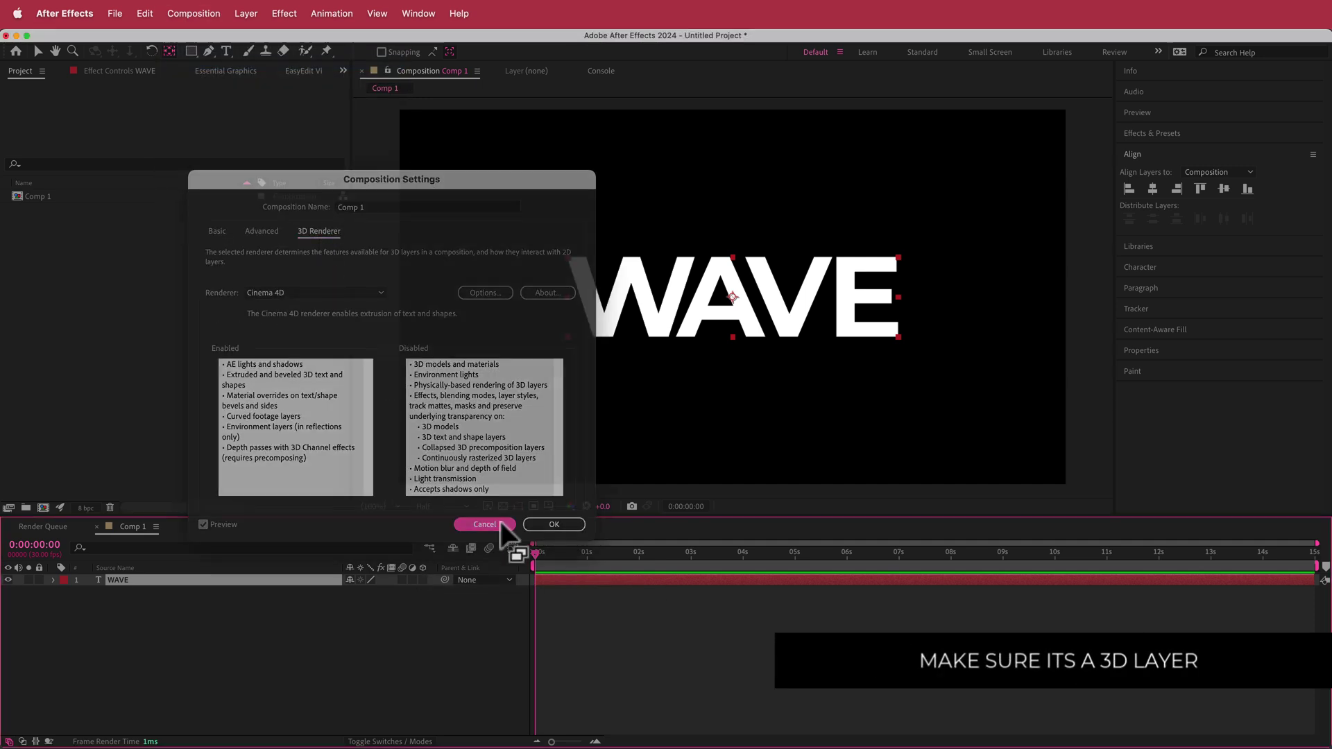
{"action": "left_click", "coordinate": [423, 580]}
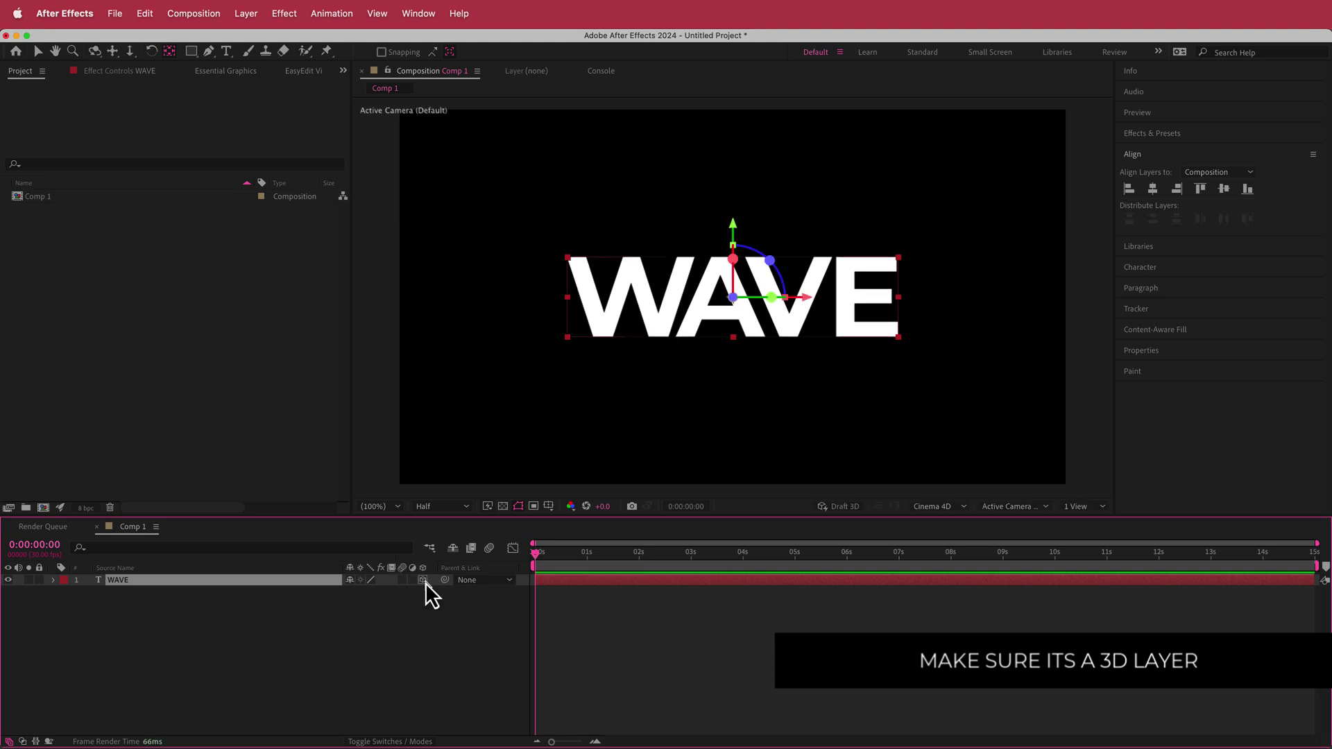
In the WAVE layer's geometry options, set the bevel style to Concave and the extrusion depth to 400.
{"action": "left_click", "coordinate": [52, 581]}
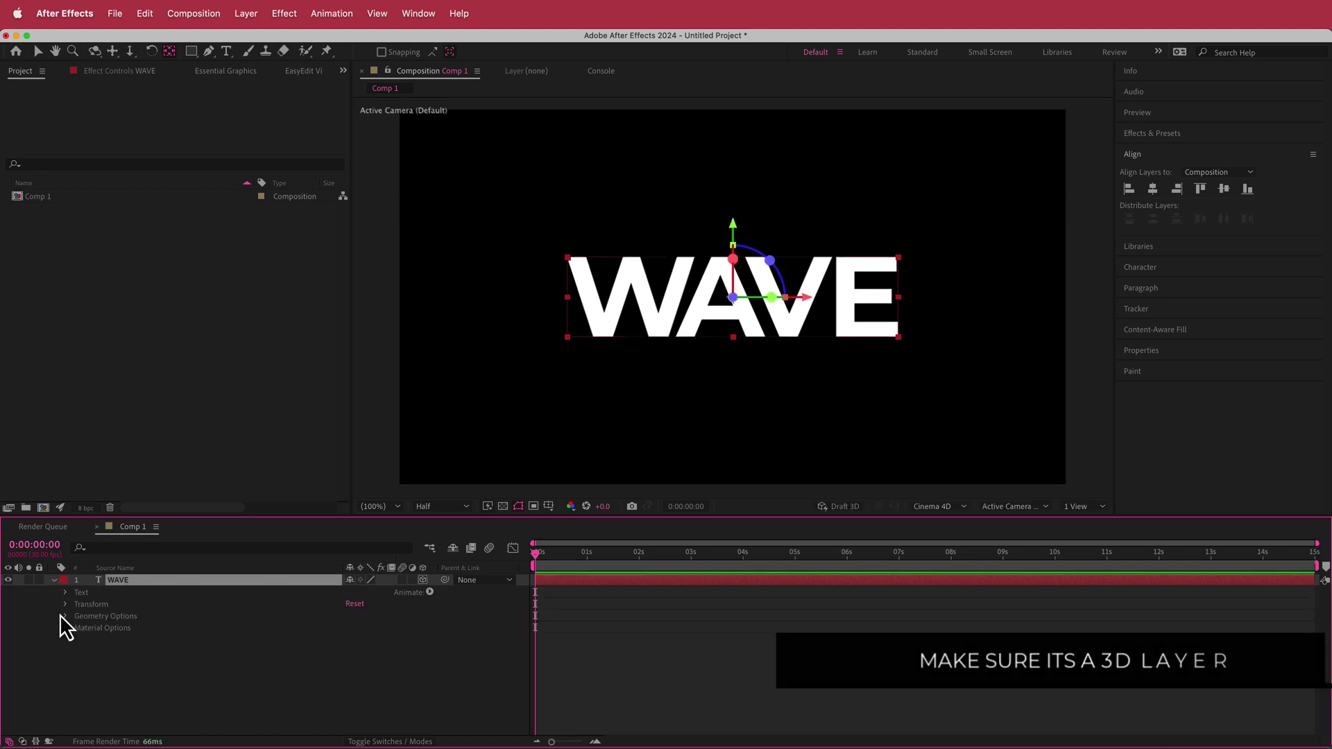
{"action": "left_click", "coordinate": [64, 616]}
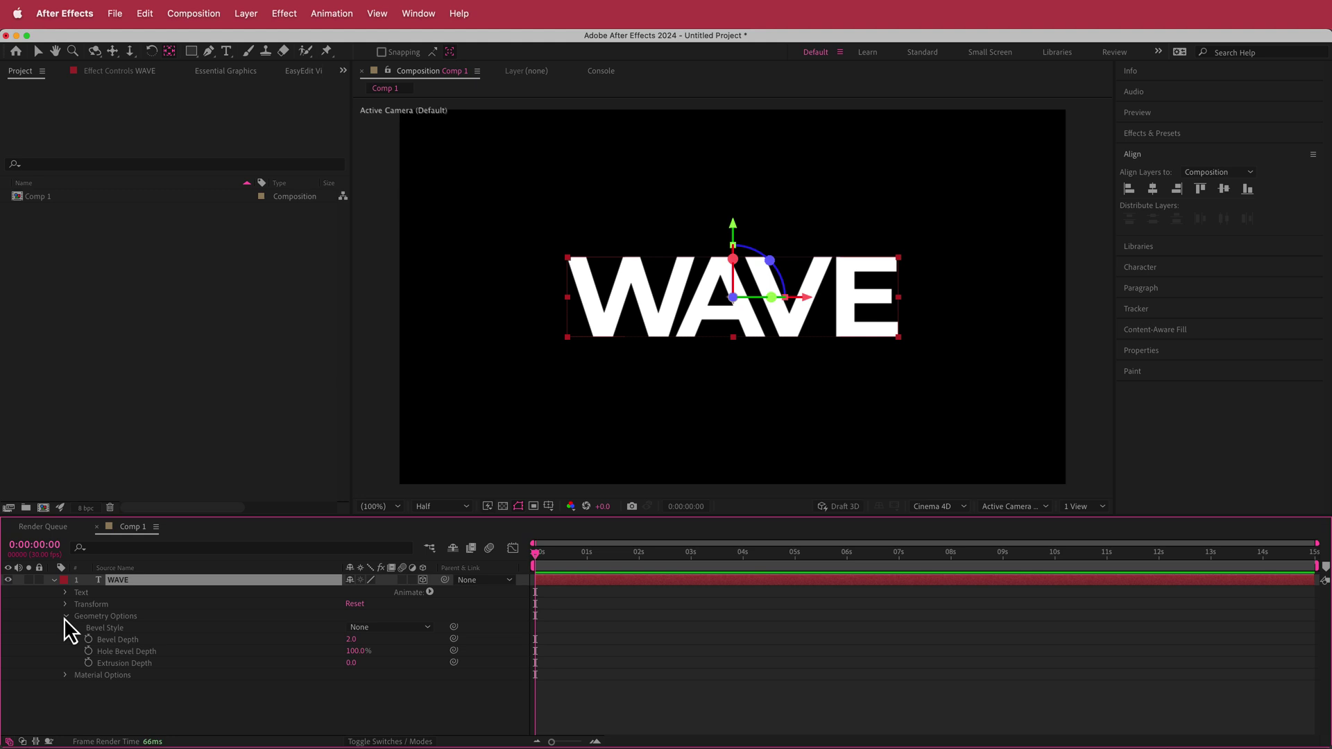
{"action": "left_click", "coordinate": [380, 628]}
{"action": "left_click", "coordinate": [393, 679]}
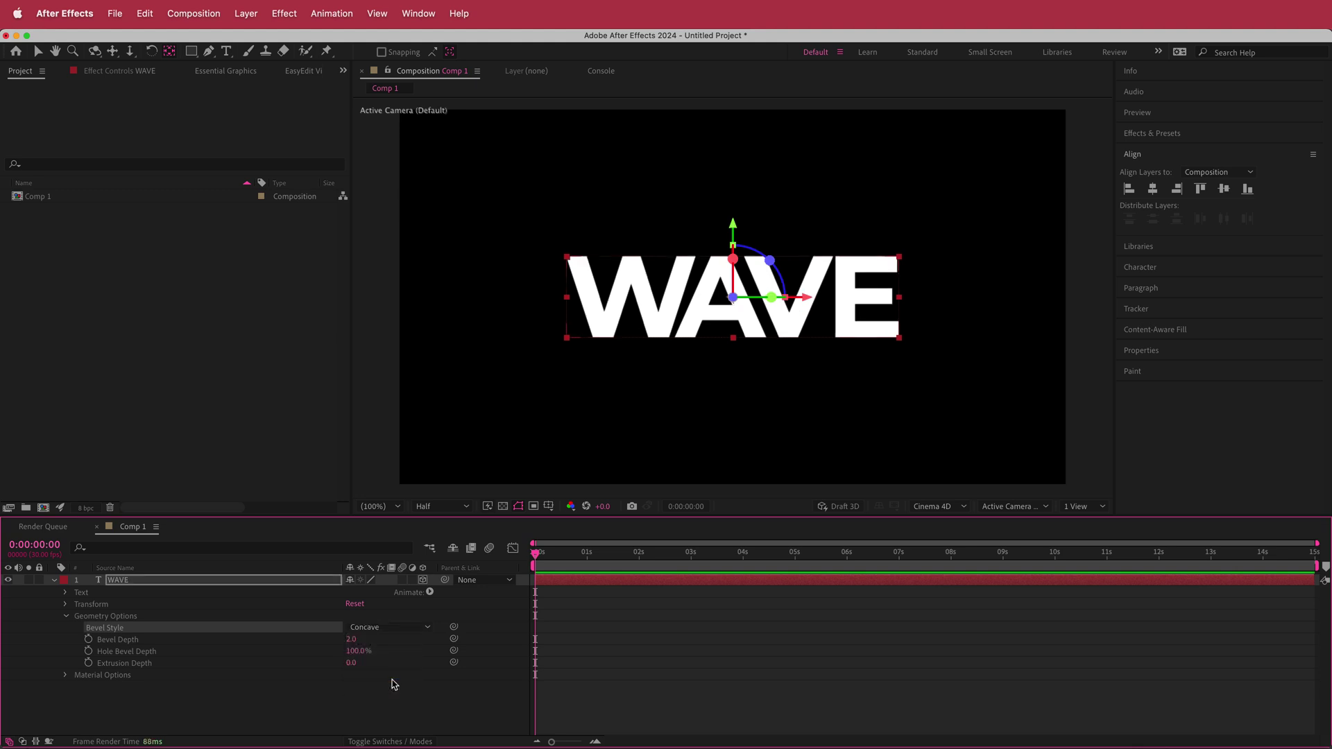
{"action": "left_click", "coordinate": [351, 664]}
{"action": "type", "text": "400"}
{"action": "key", "text": "Return"}
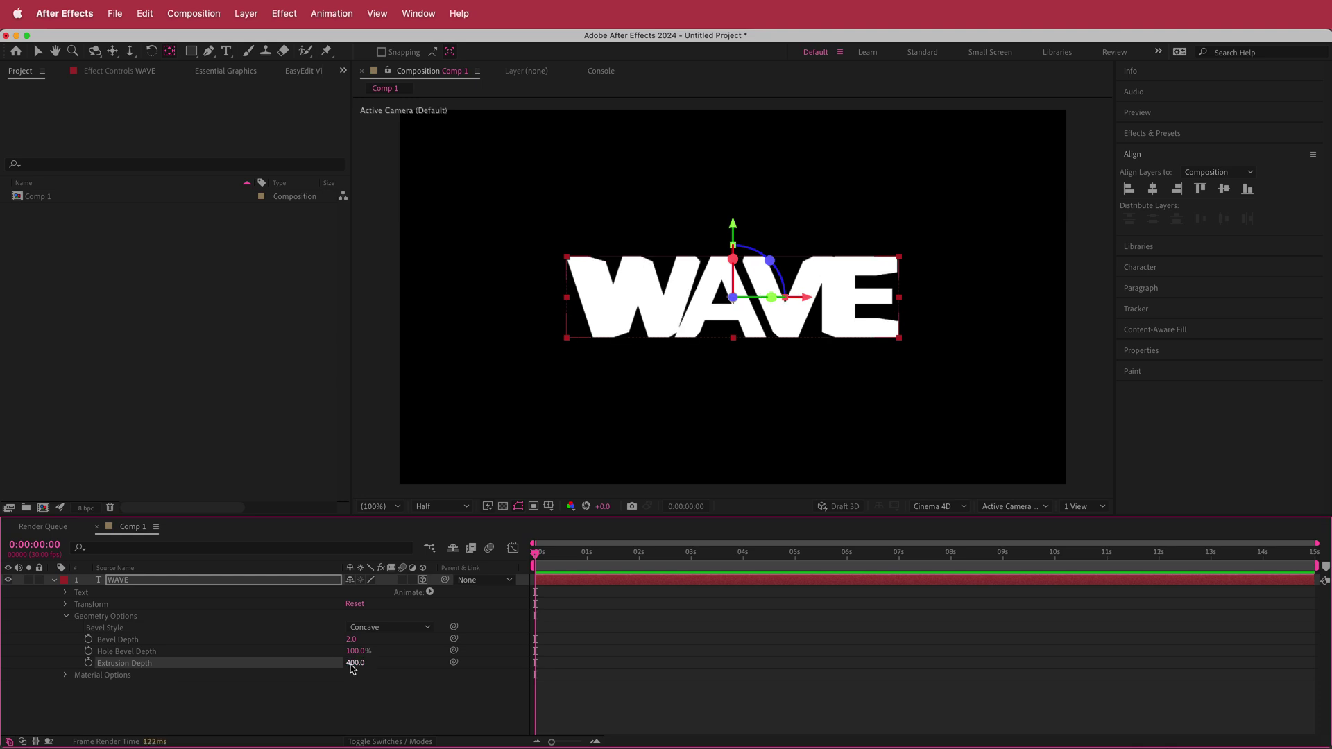
In the WAVE layer's material options, turn Casts Shadows on and set Light Transmission to 100%.
{"action": "left_click", "coordinate": [65, 674]}
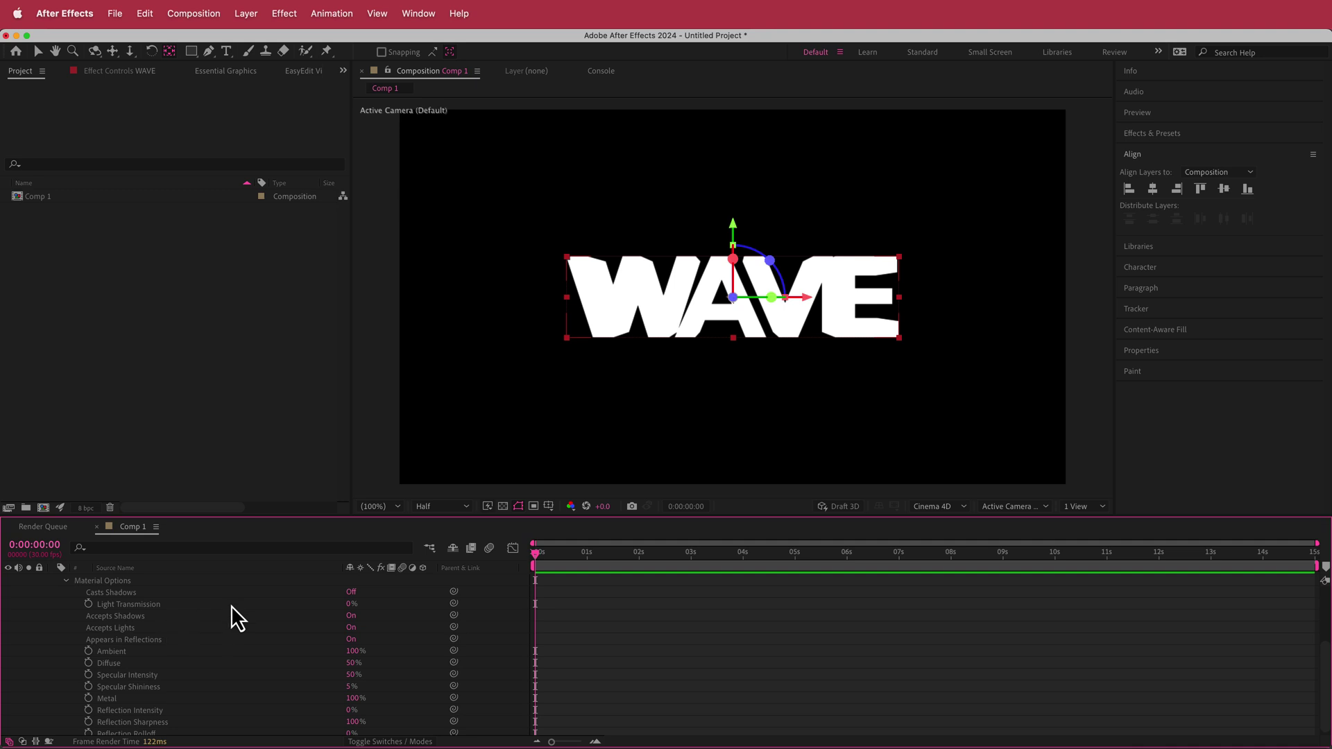
{"action": "left_click", "coordinate": [352, 592]}
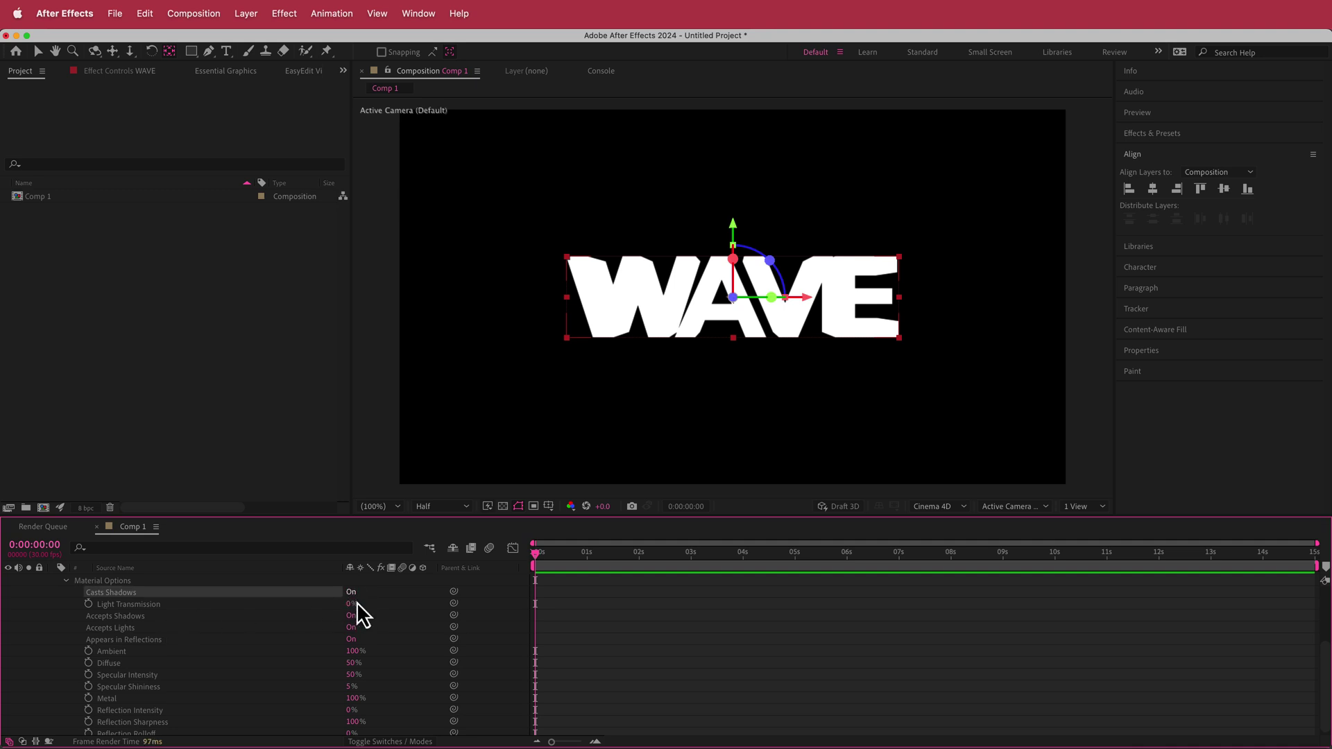
{"action": "left_click", "coordinate": [350, 603]}
{"action": "type", "text": "100"}
{"action": "key", "text": "Tab"}
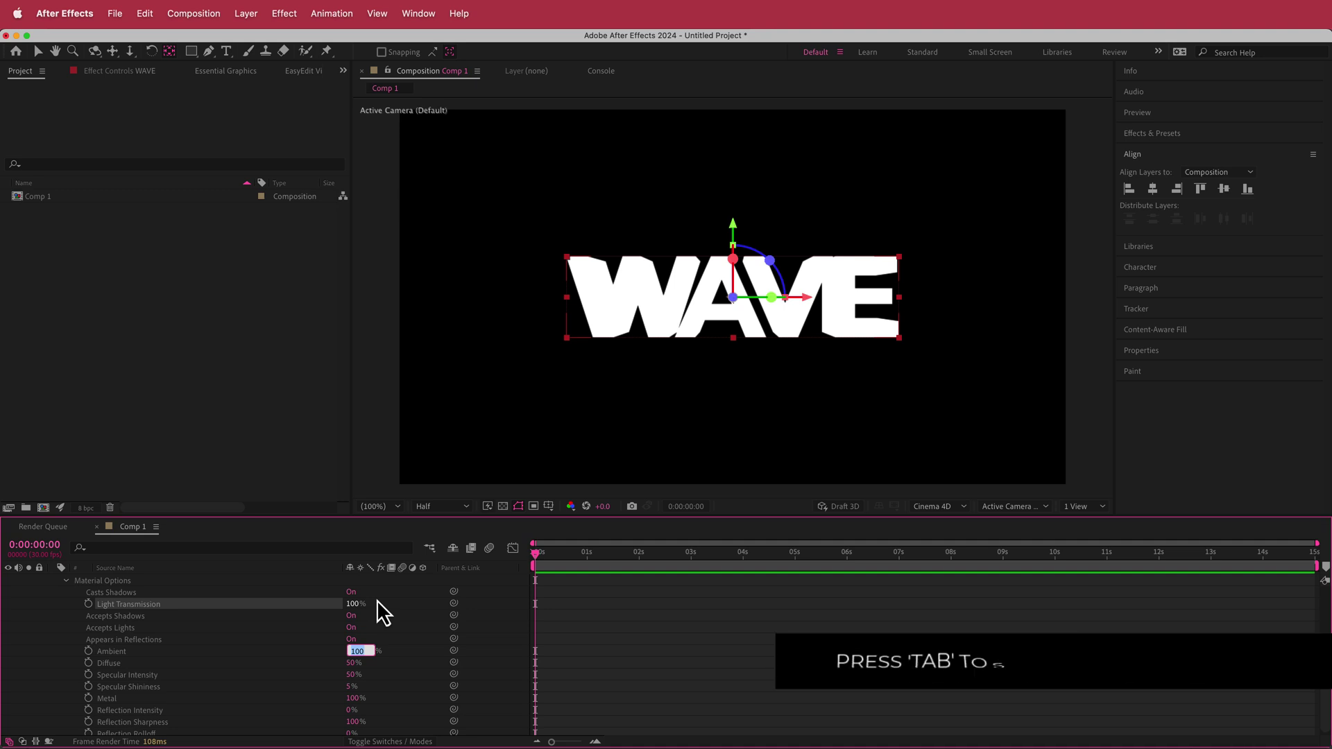
In the WAVE layer's material options, set Specular Intensity to 20% and Specular Shininess to 0%.
{"action": "key", "text": "Tab"}
{"action": "key", "text": "Tab"}
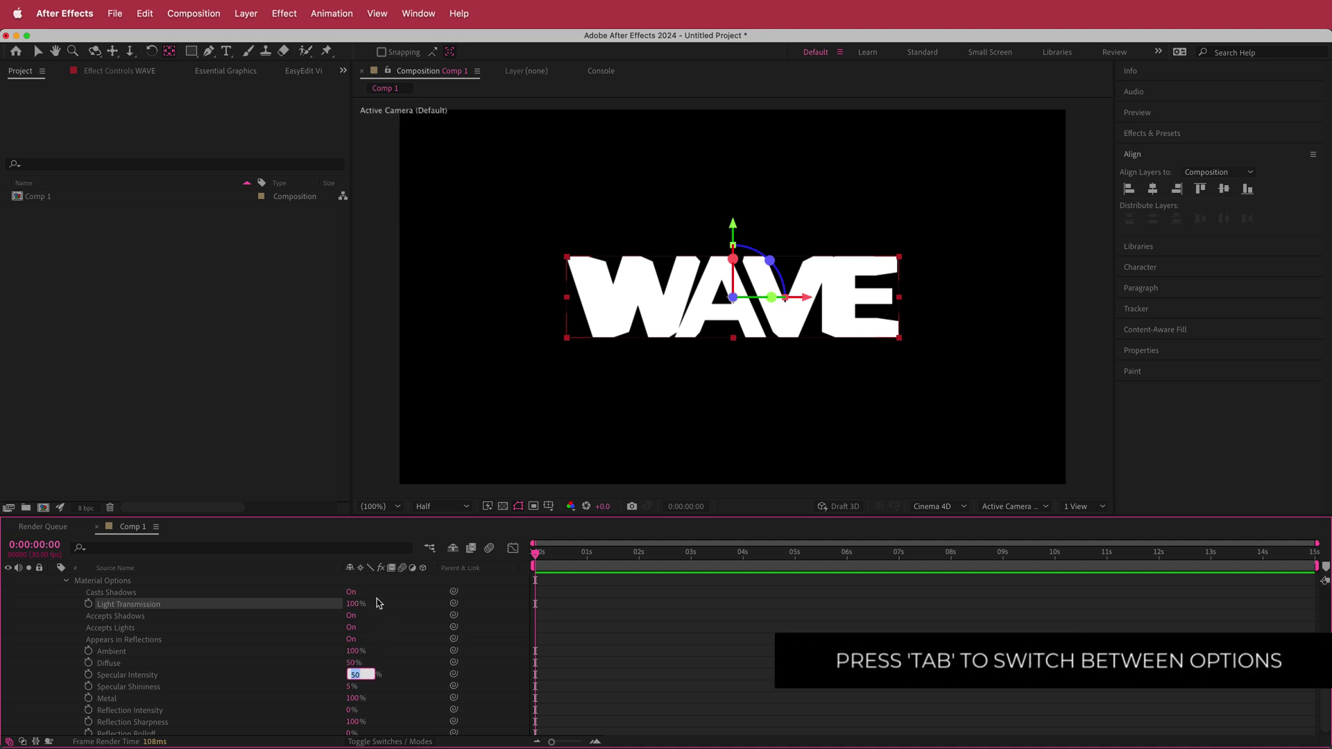
{"action": "type", "text": "20"}
{"action": "key", "text": "Tab"}
{"action": "type", "text": "0"}
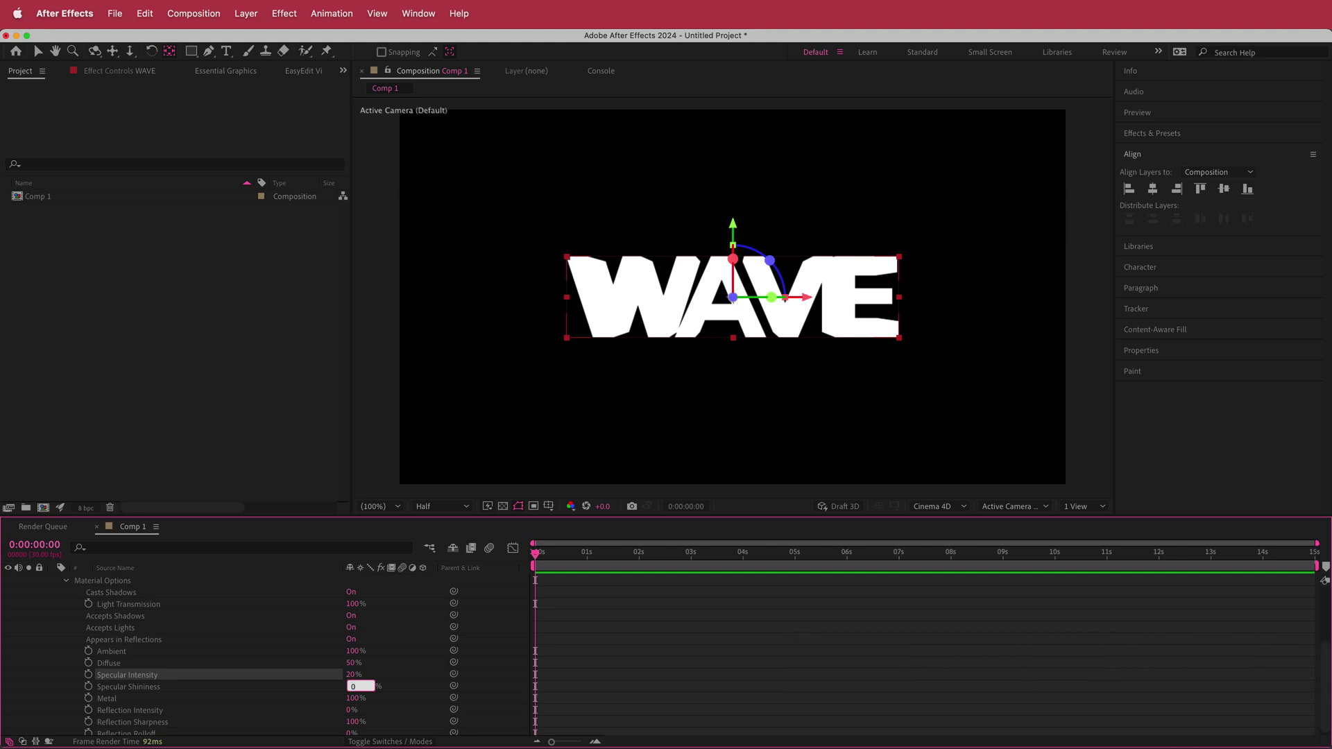
{"action": "key", "text": "Tab"}
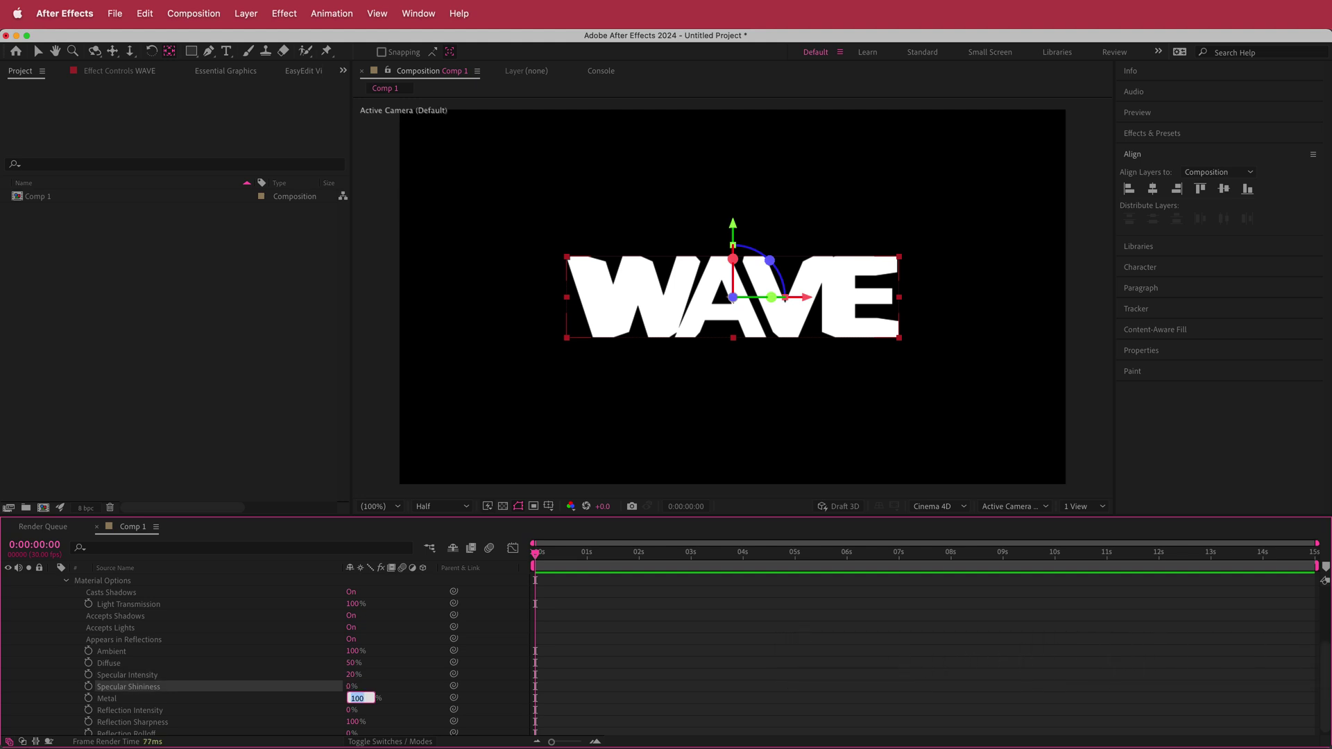
Set the WAVE material's Metal to 0%, Reflection Intensity to 80% and Reflection Sharpness to 0%.
{"action": "type", "text": "0"}
{"action": "key", "text": "Tab"}
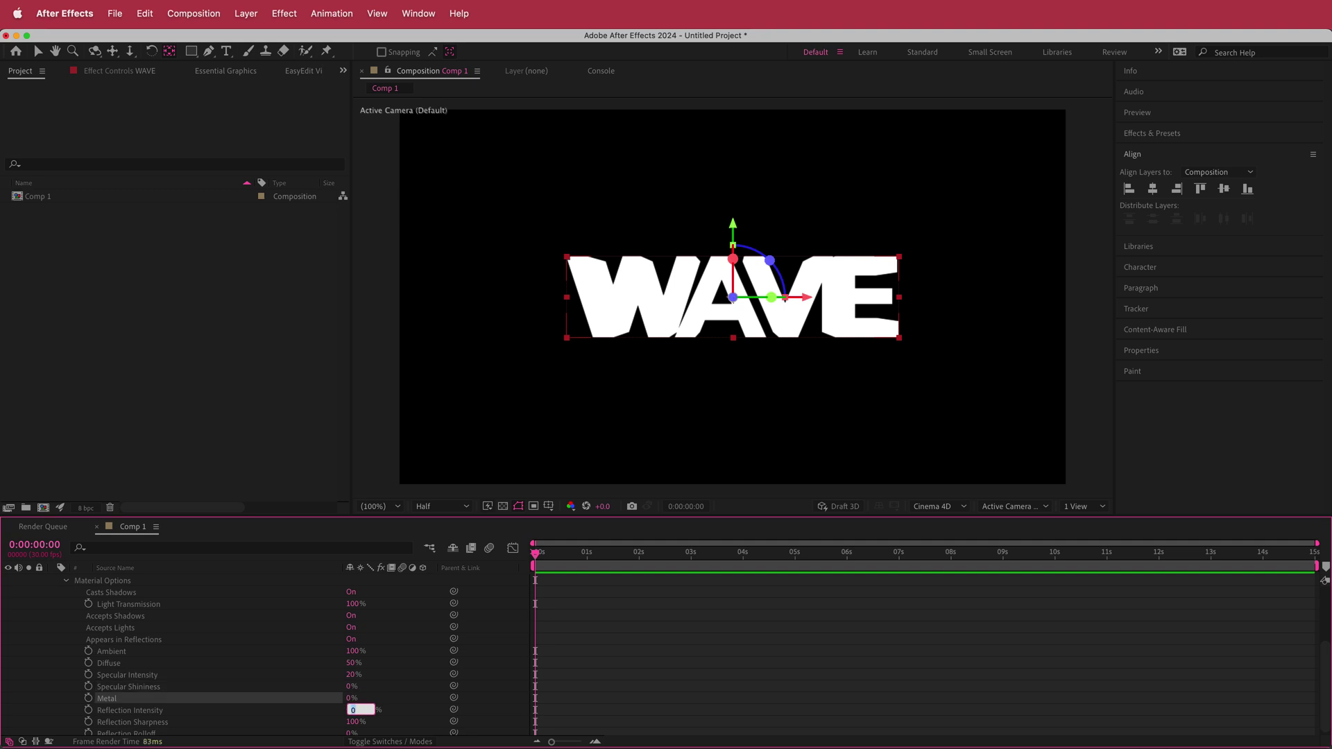
{"action": "type", "text": "80"}
{"action": "key", "text": "Tab"}
{"action": "type", "text": "0"}
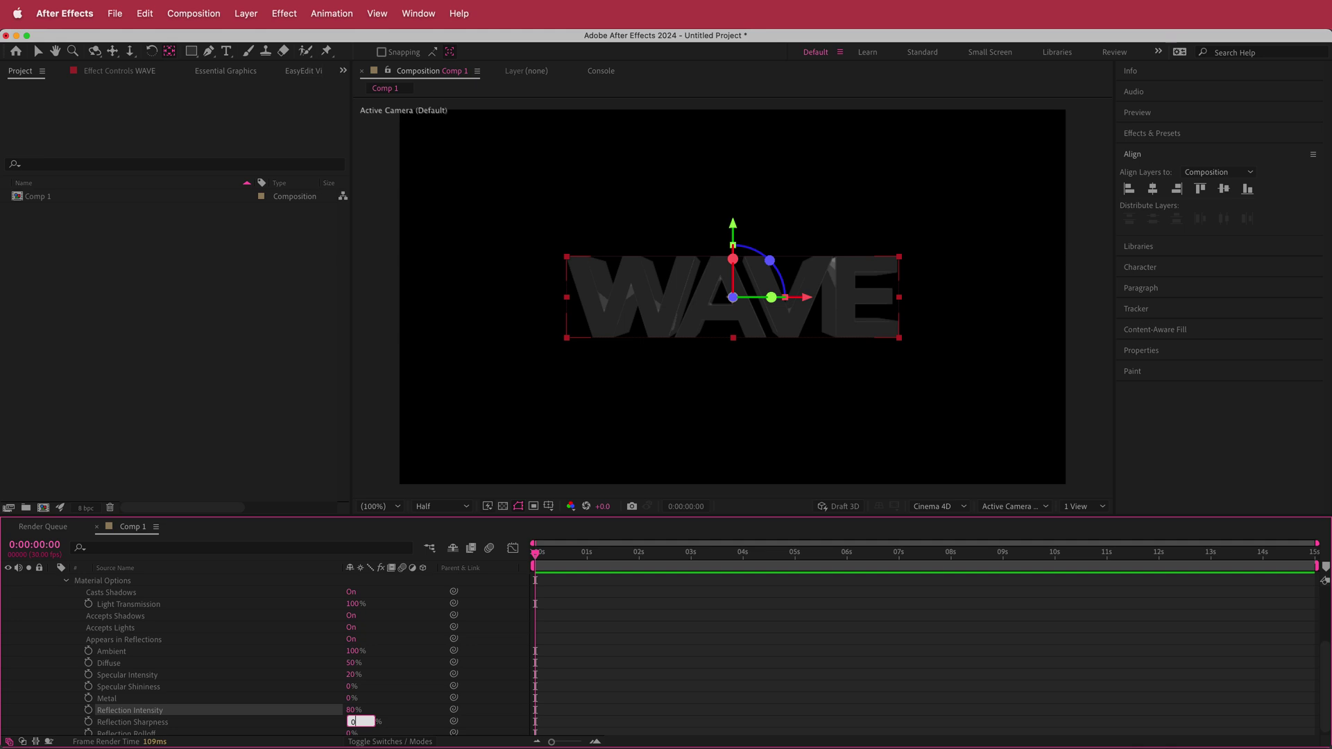
{"action": "key", "text": "Tab"}
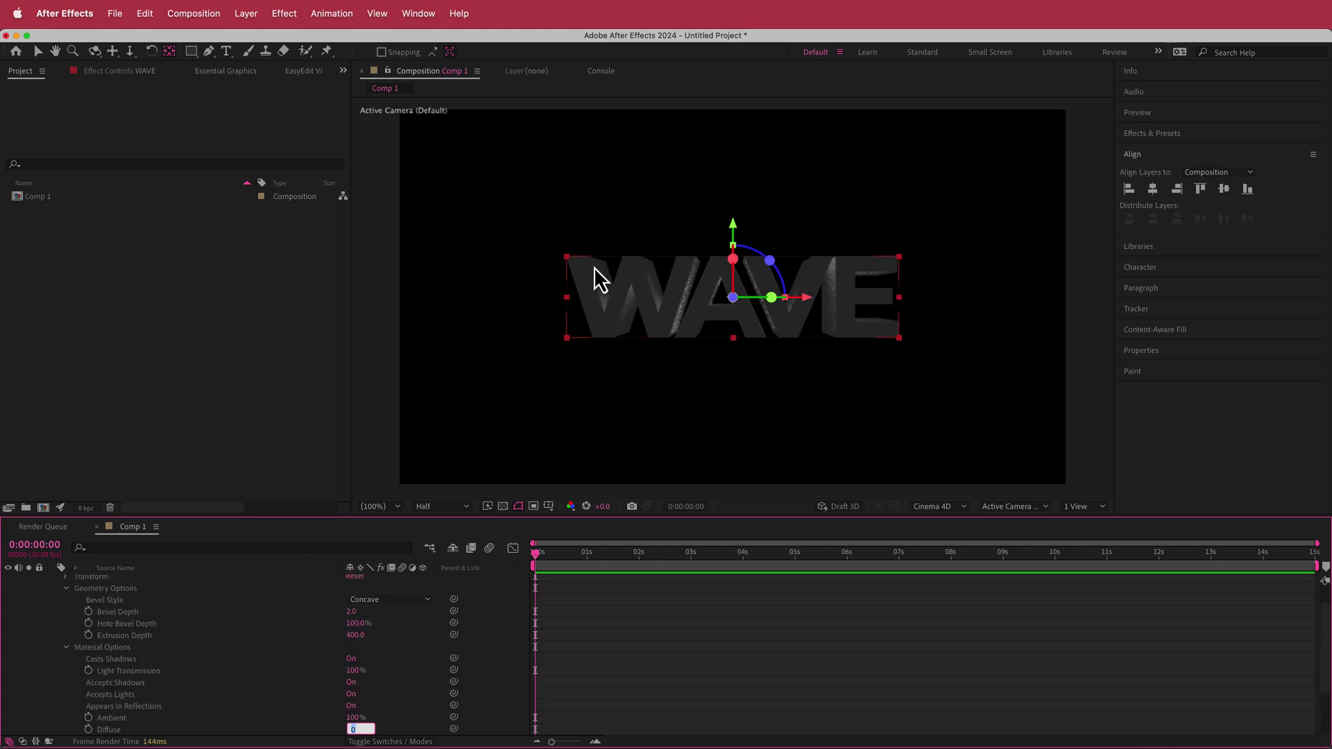
Collapse the WAVE layer's geometry and material options and scale the layer to 120% in all dimensions.
{"action": "scroll", "coordinate": [194, 642], "scroll_direction": "up", "scroll_amount": 3}
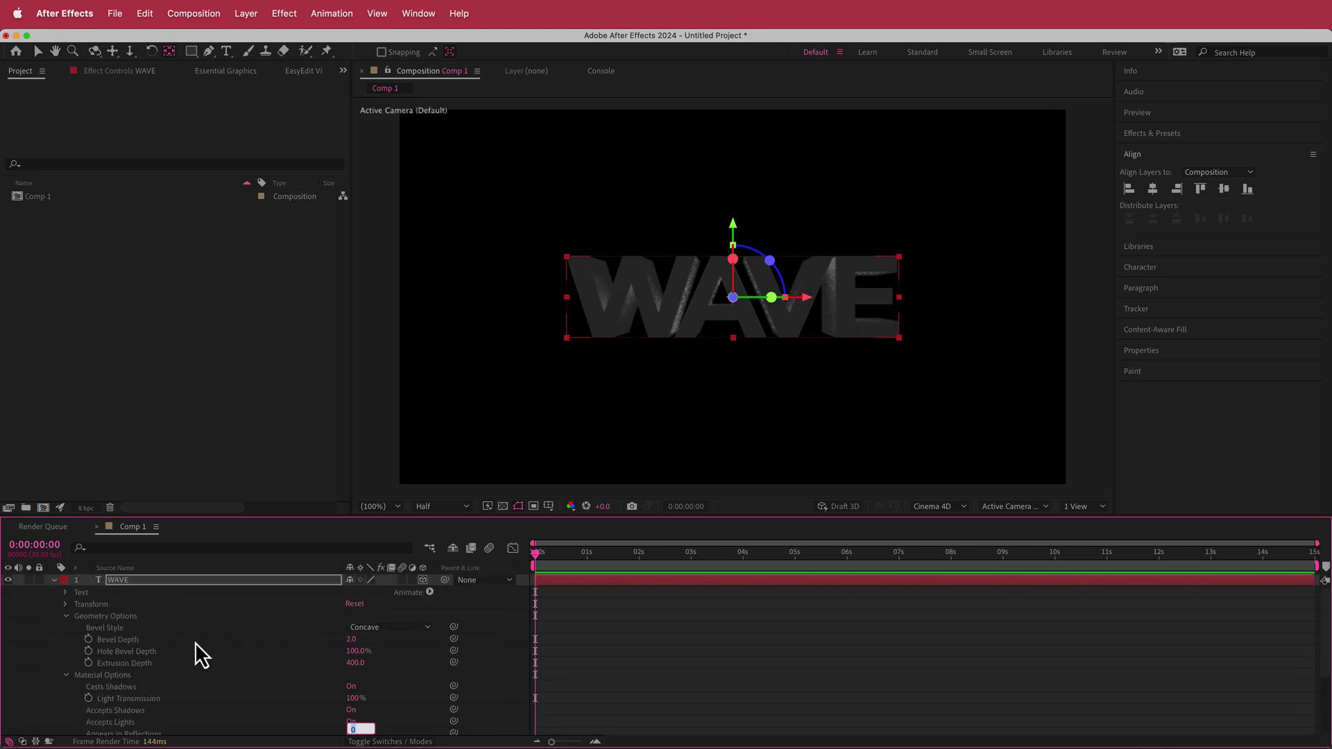
{"action": "left_click", "coordinate": [67, 618]}
{"action": "left_click", "coordinate": [65, 627]}
{"action": "left_click", "coordinate": [144, 583]}
{"action": "key", "text": "s"}
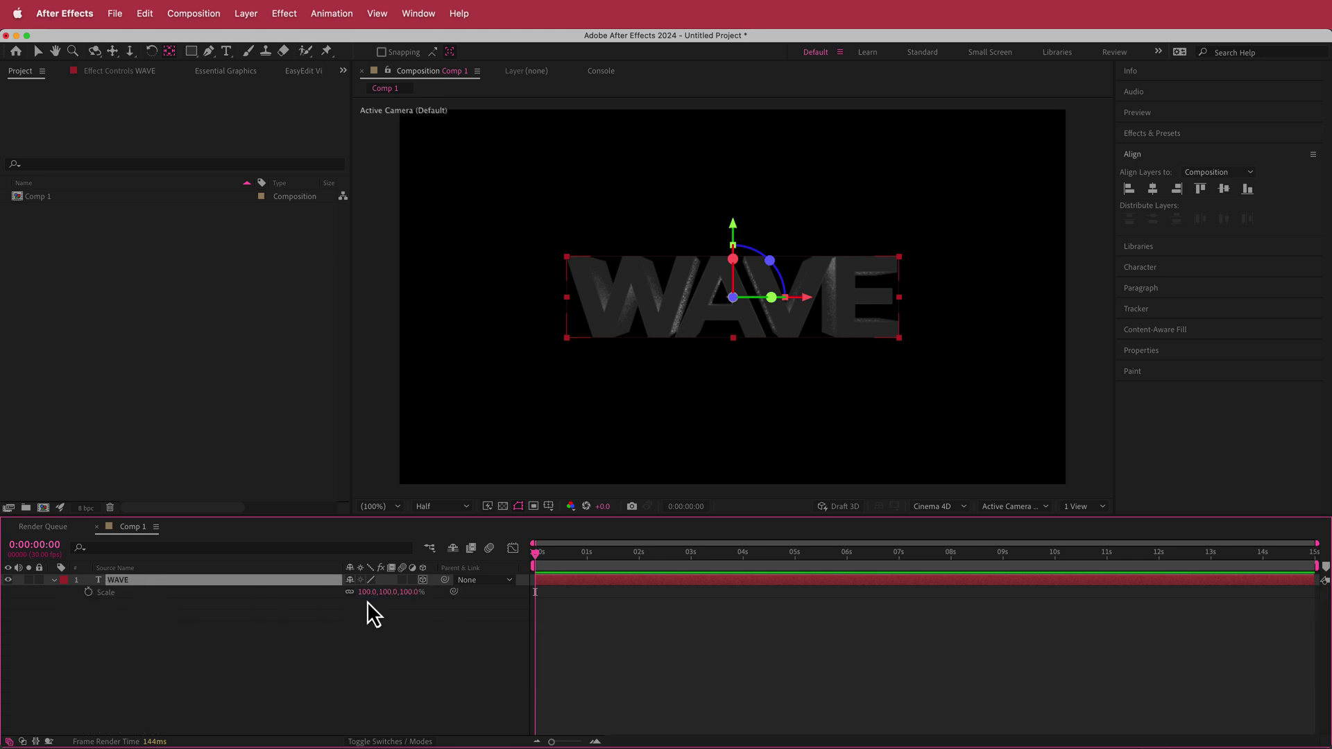
{"action": "left_click_drag", "start_coordinate": [366, 591], "coordinate": [378, 591]}
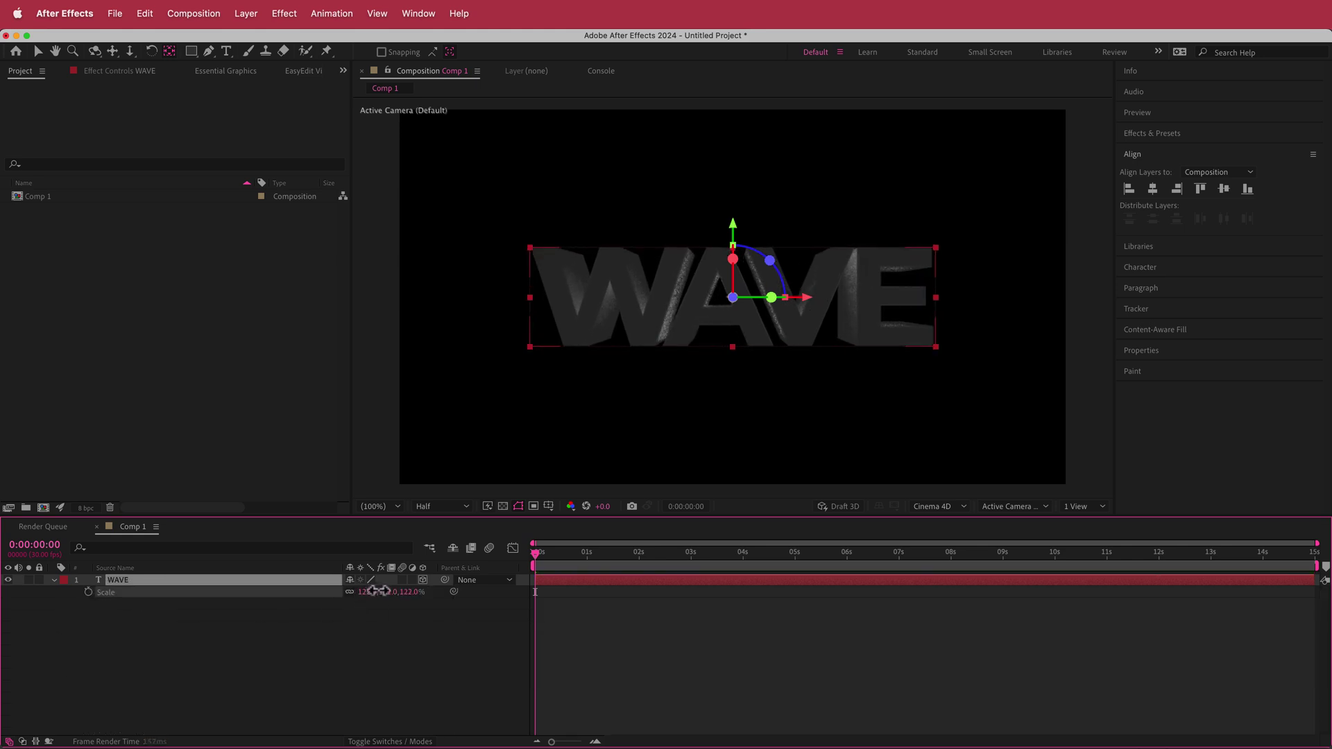
{"action": "left_click", "coordinate": [368, 592]}
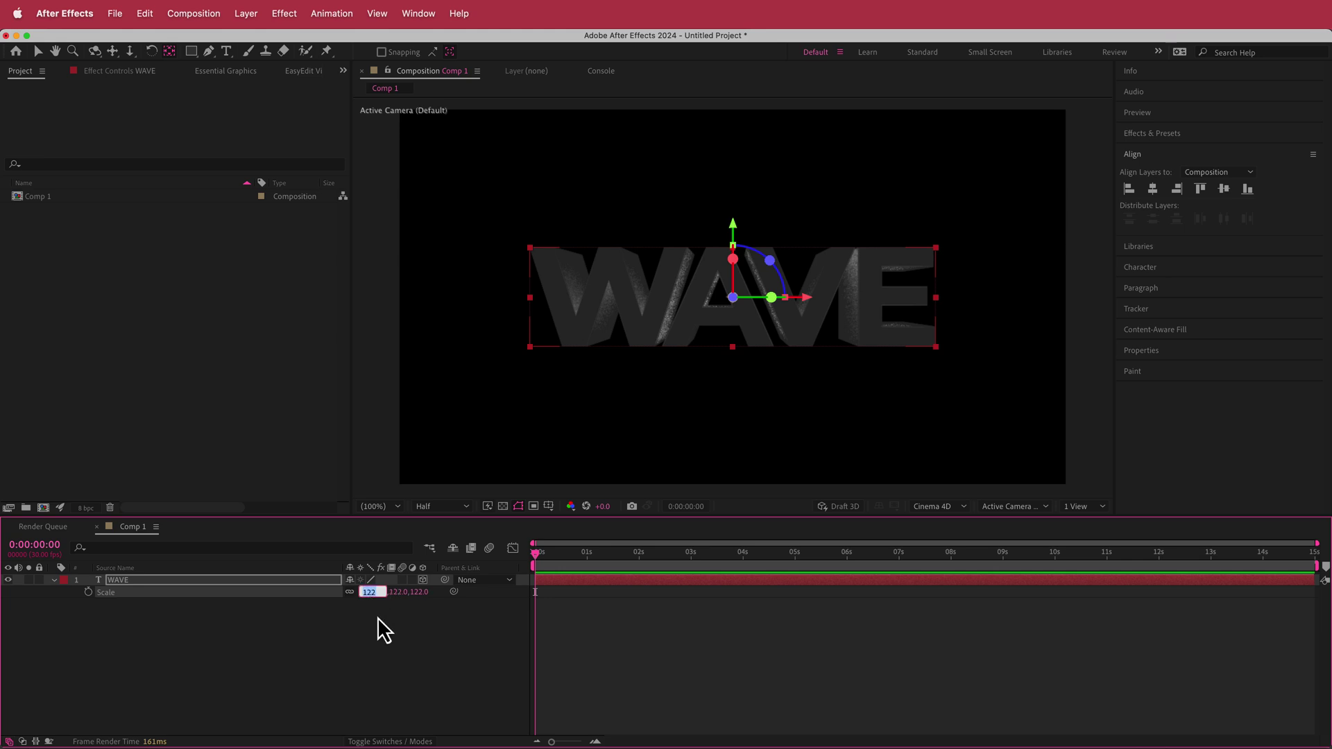
{"action": "type", "text": "120"}
{"action": "key", "text": "Return"}
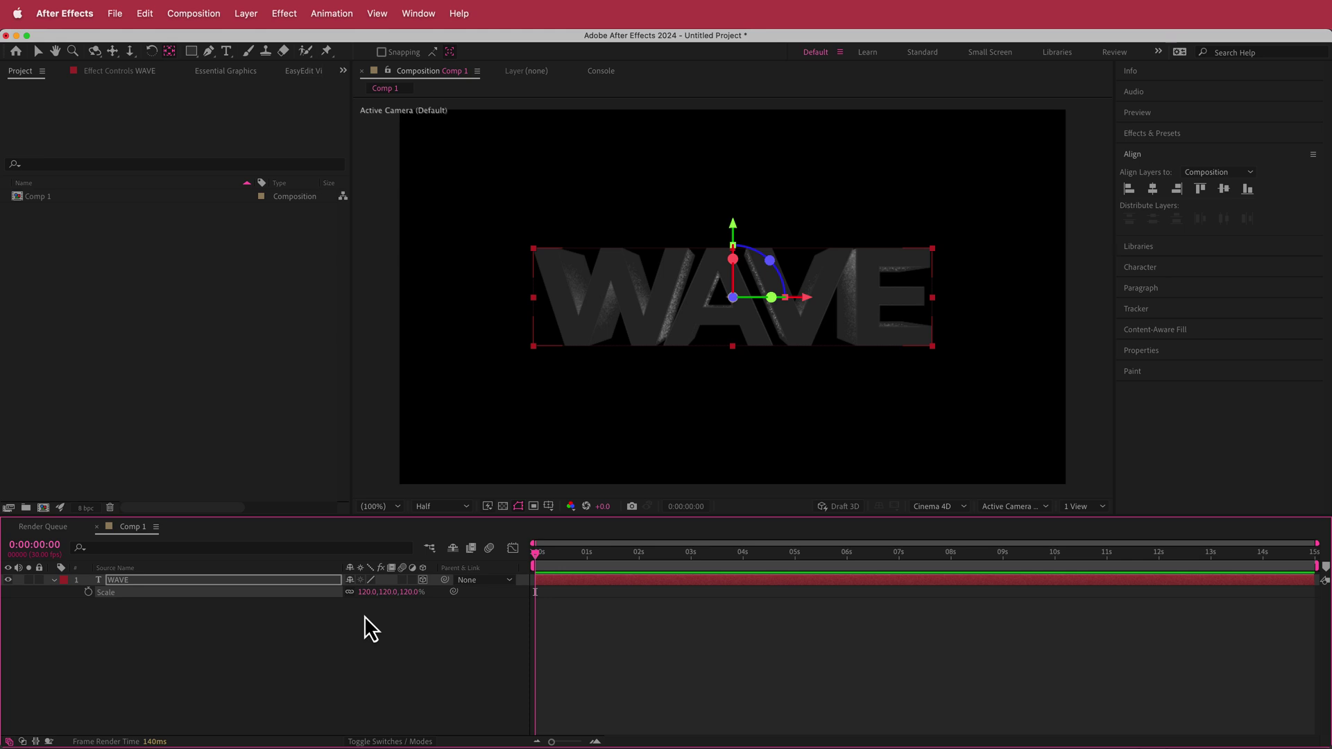
Add a new two-node camera to the composition using the 35mm preset.
{"action": "right_click", "coordinate": [399, 611]}
{"action": "mouse_move", "coordinate": [416, 620]}
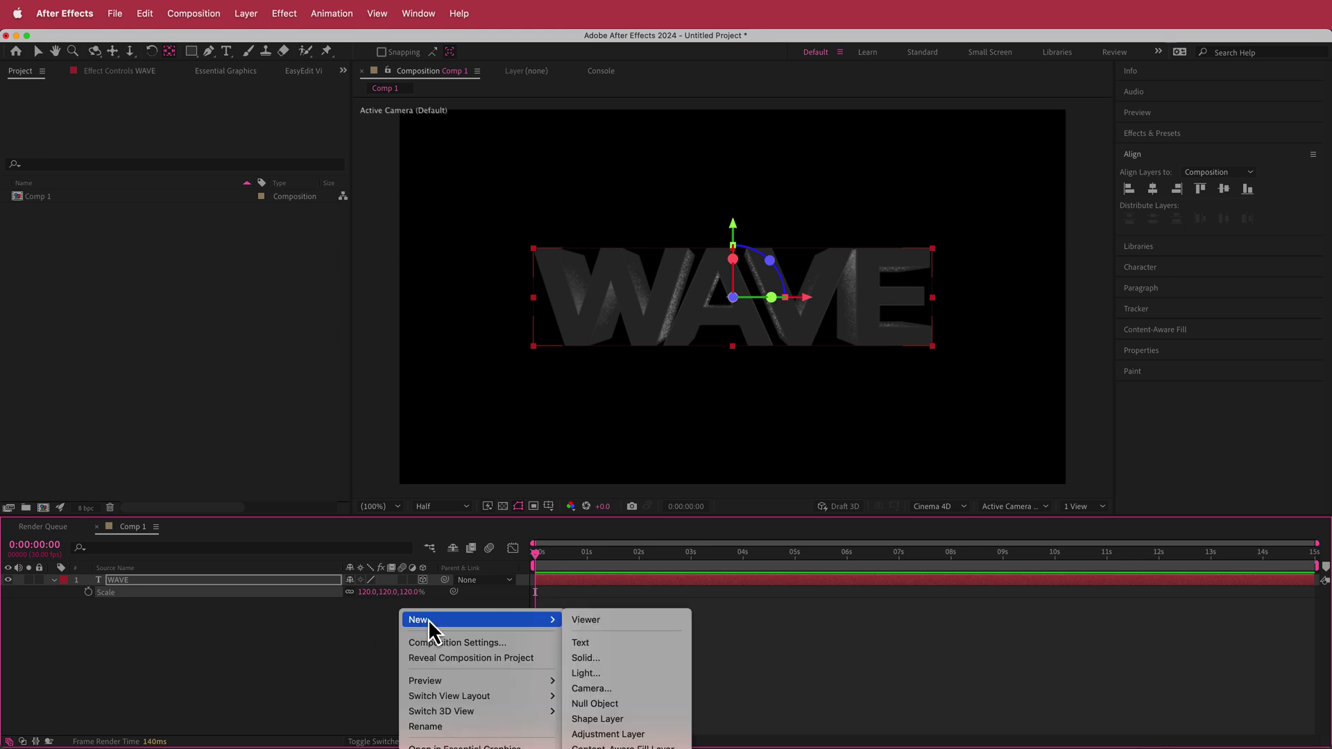
{"action": "left_click", "coordinate": [669, 689]}
{"action": "left_click", "coordinate": [759, 293]}
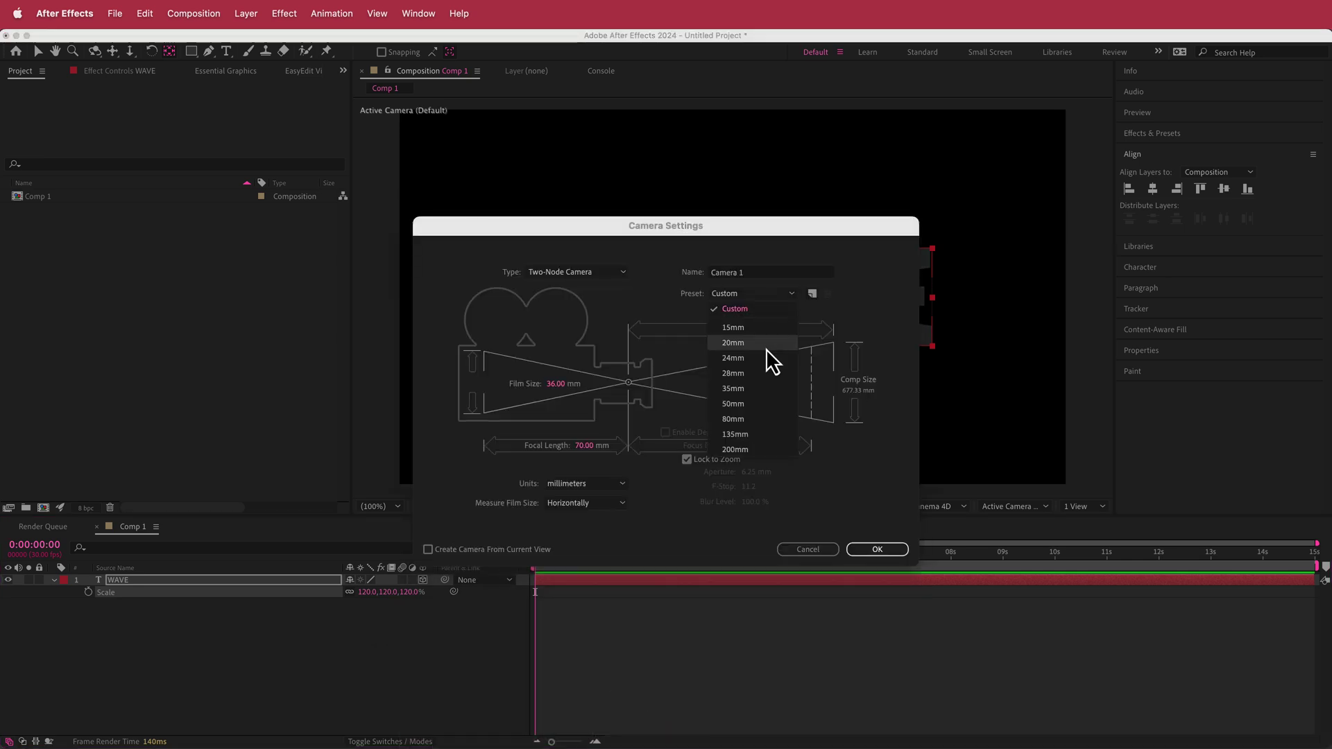
{"action": "left_click", "coordinate": [763, 387]}
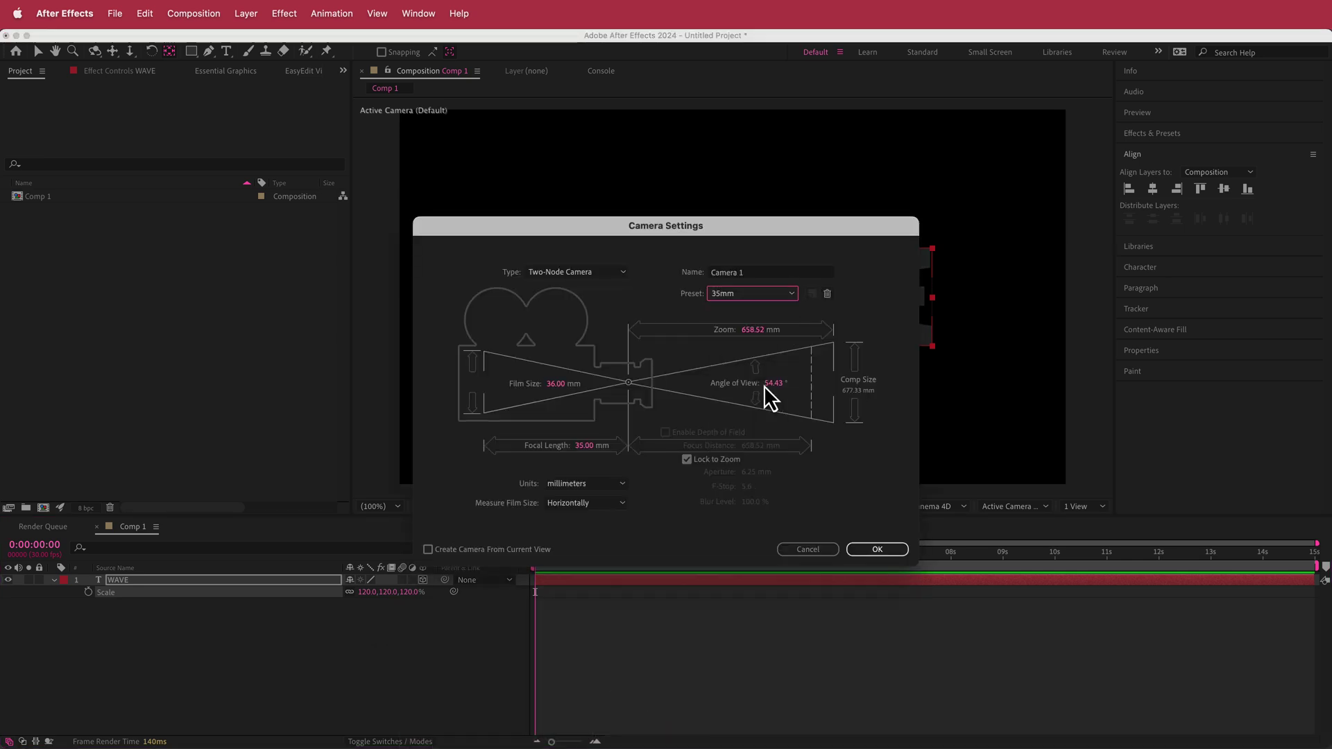
{"action": "left_click", "coordinate": [871, 547]}
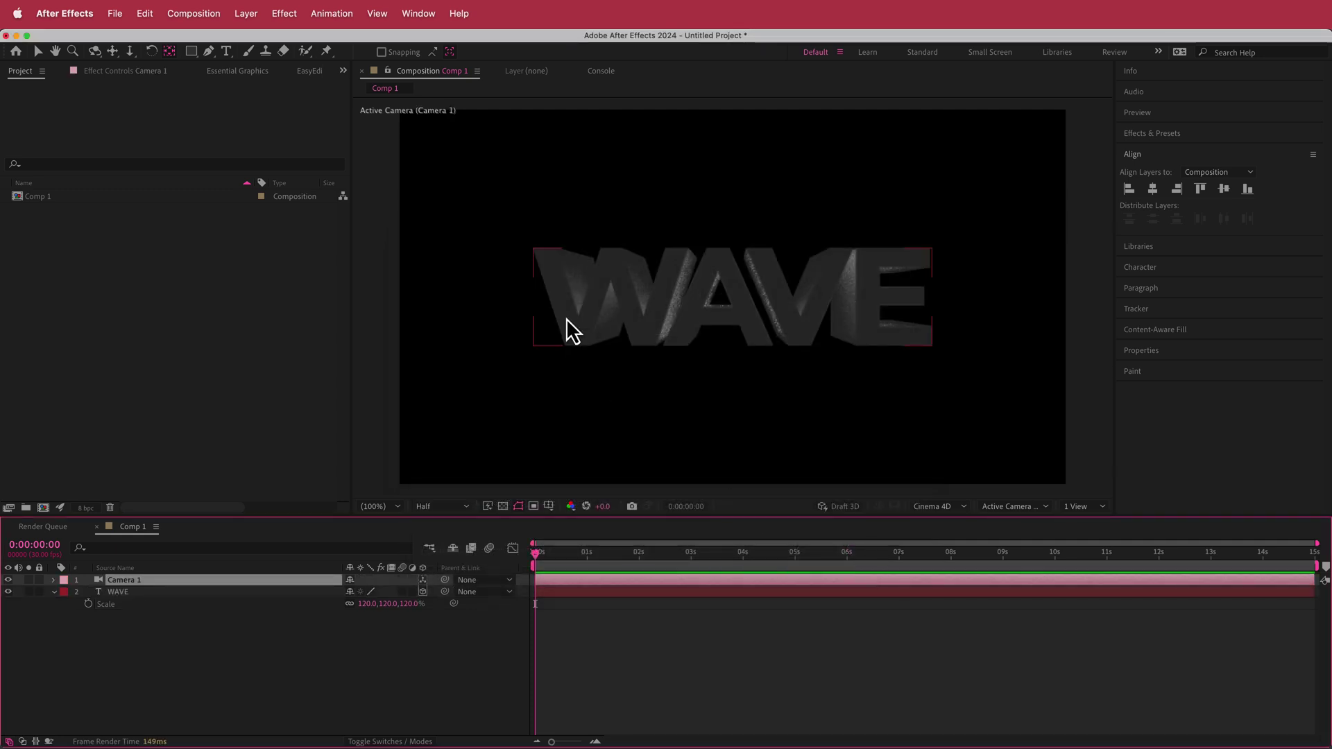
Expand the WAVE layer's property groups and enable per-character 3D for its text.
{"action": "key", "text": "c"}
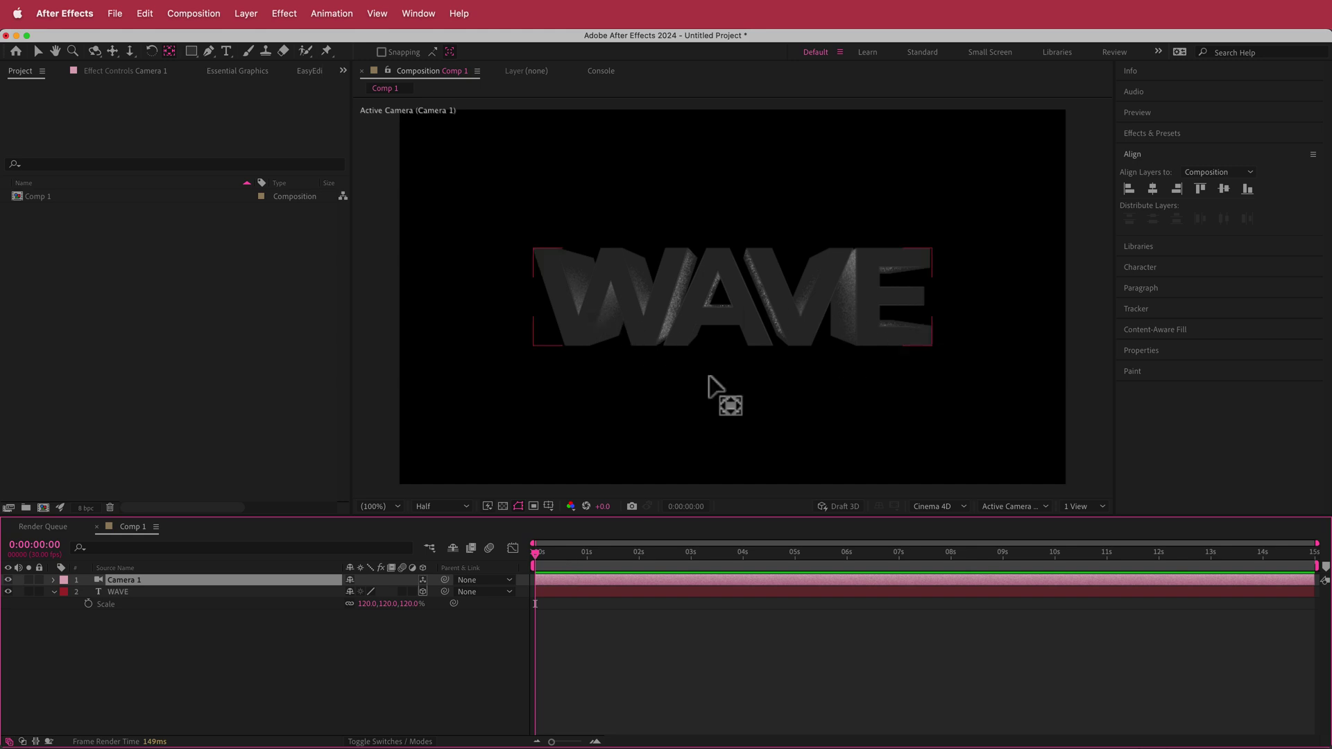
{"action": "left_click", "coordinate": [54, 592]}
{"action": "left_click", "coordinate": [54, 592]}
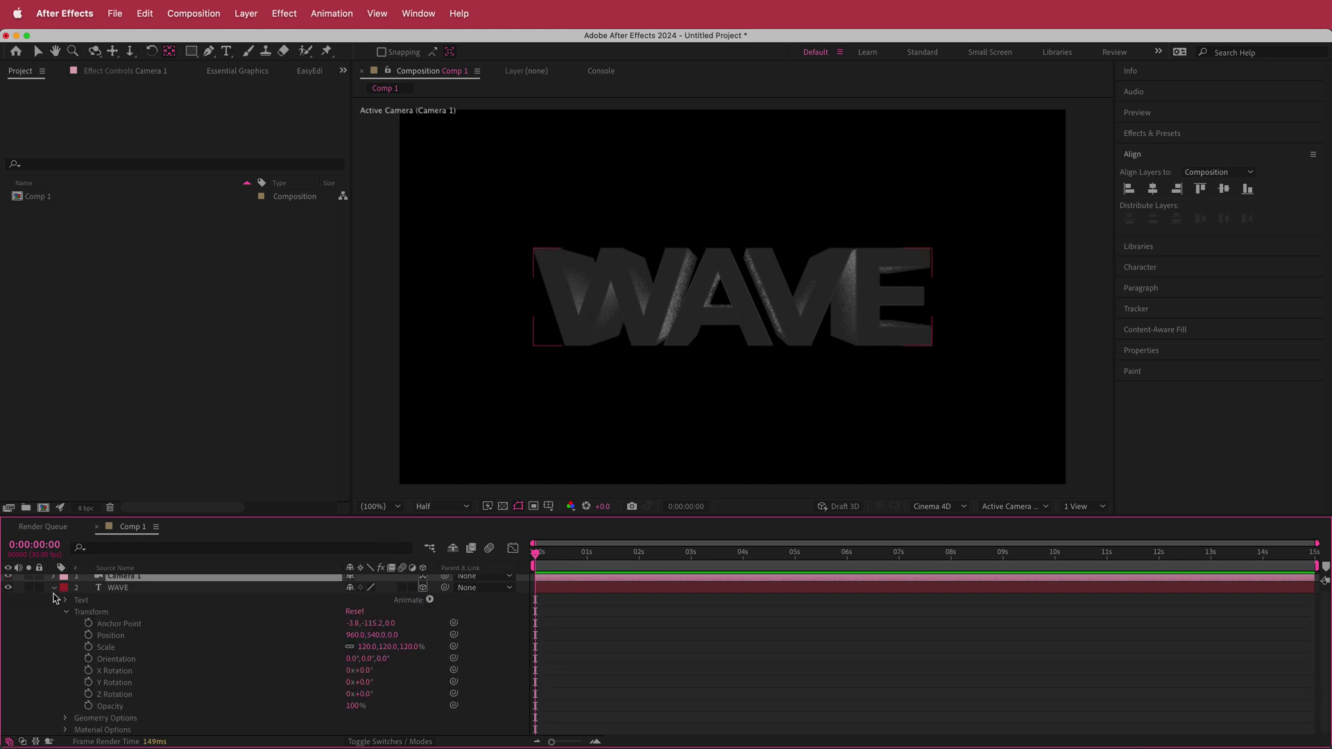
{"action": "left_click", "coordinate": [64, 616]}
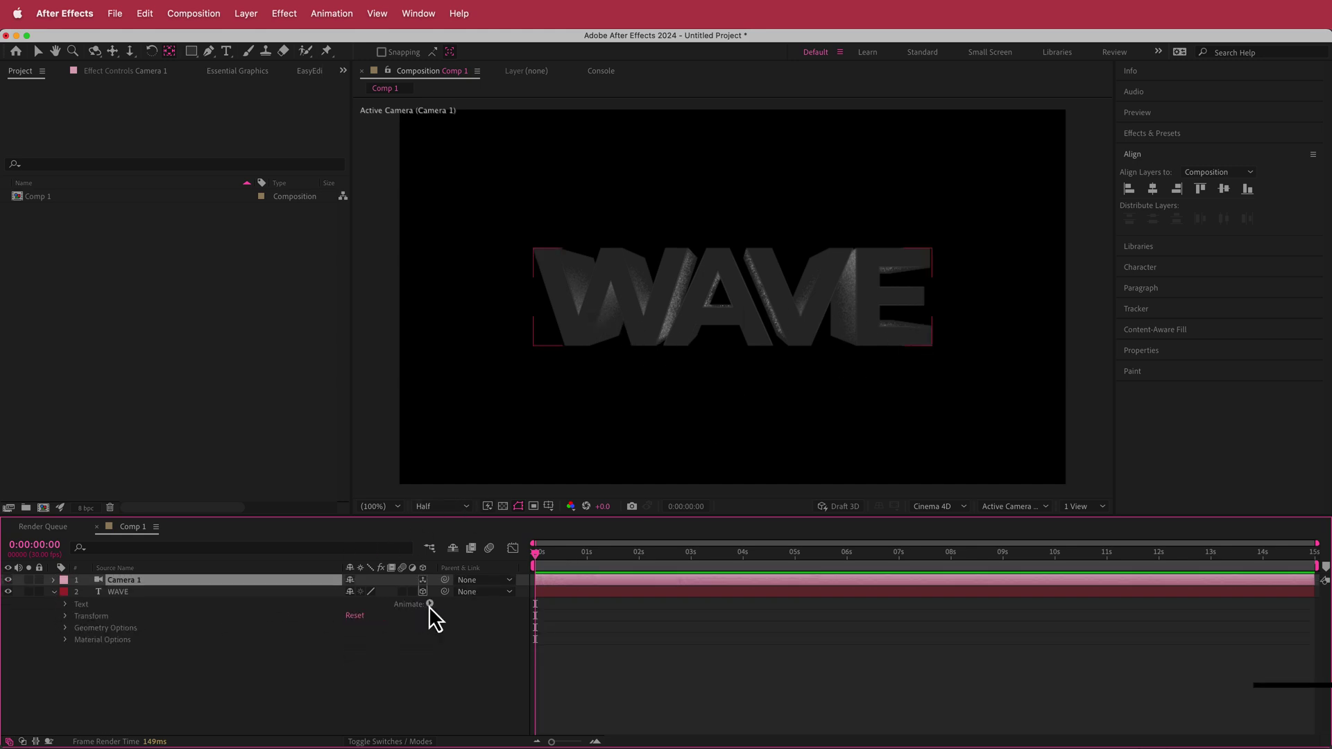
{"action": "left_click", "coordinate": [429, 604]}
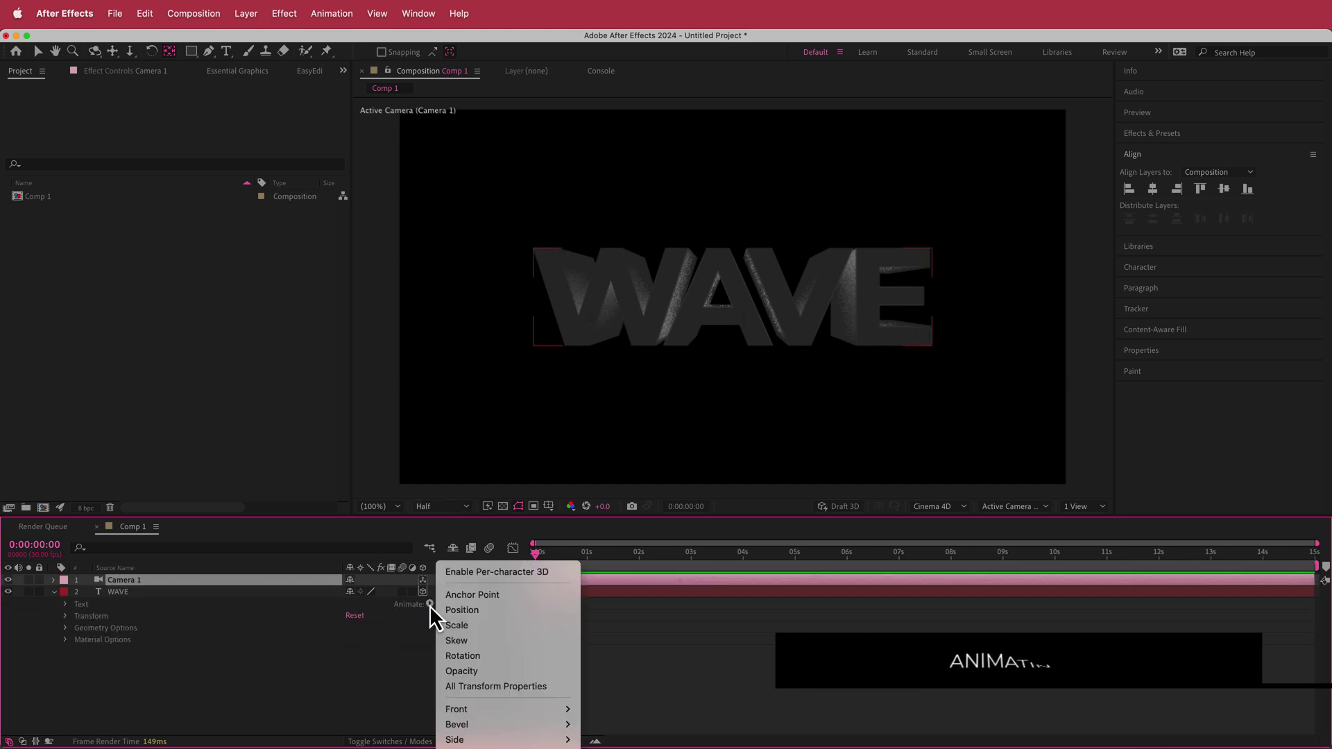
{"action": "left_click", "coordinate": [525, 576]}
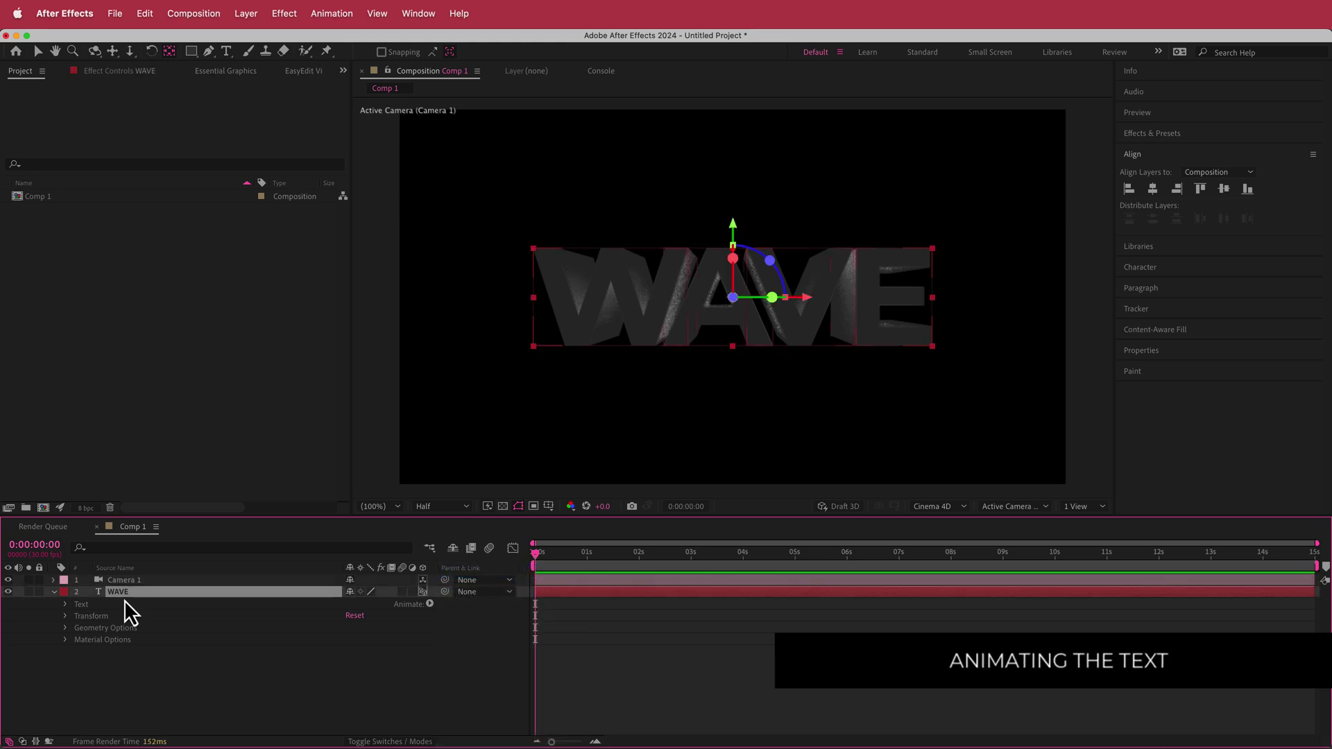
Add a text animator with all transform properties to the WAVE layer and set its range selector's Start to 50%.
{"action": "left_click", "coordinate": [428, 606]}
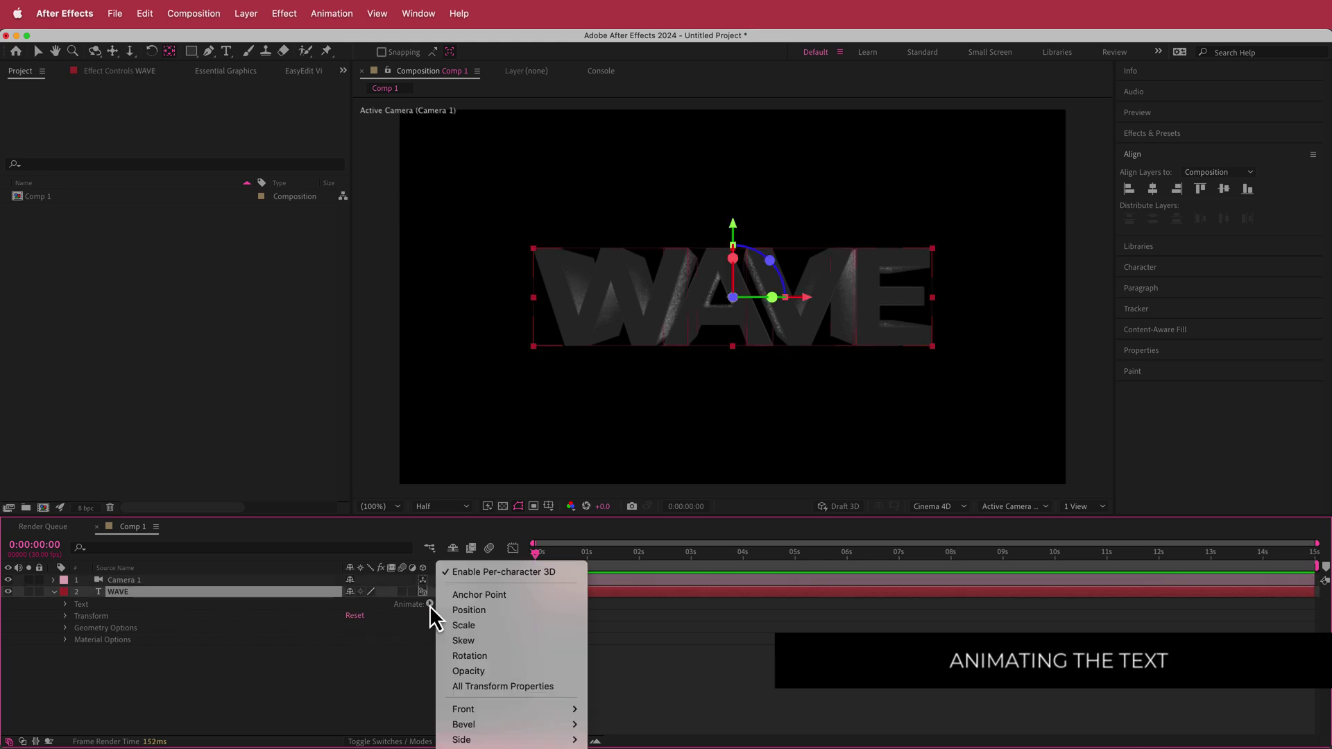
{"action": "left_click", "coordinate": [477, 689]}
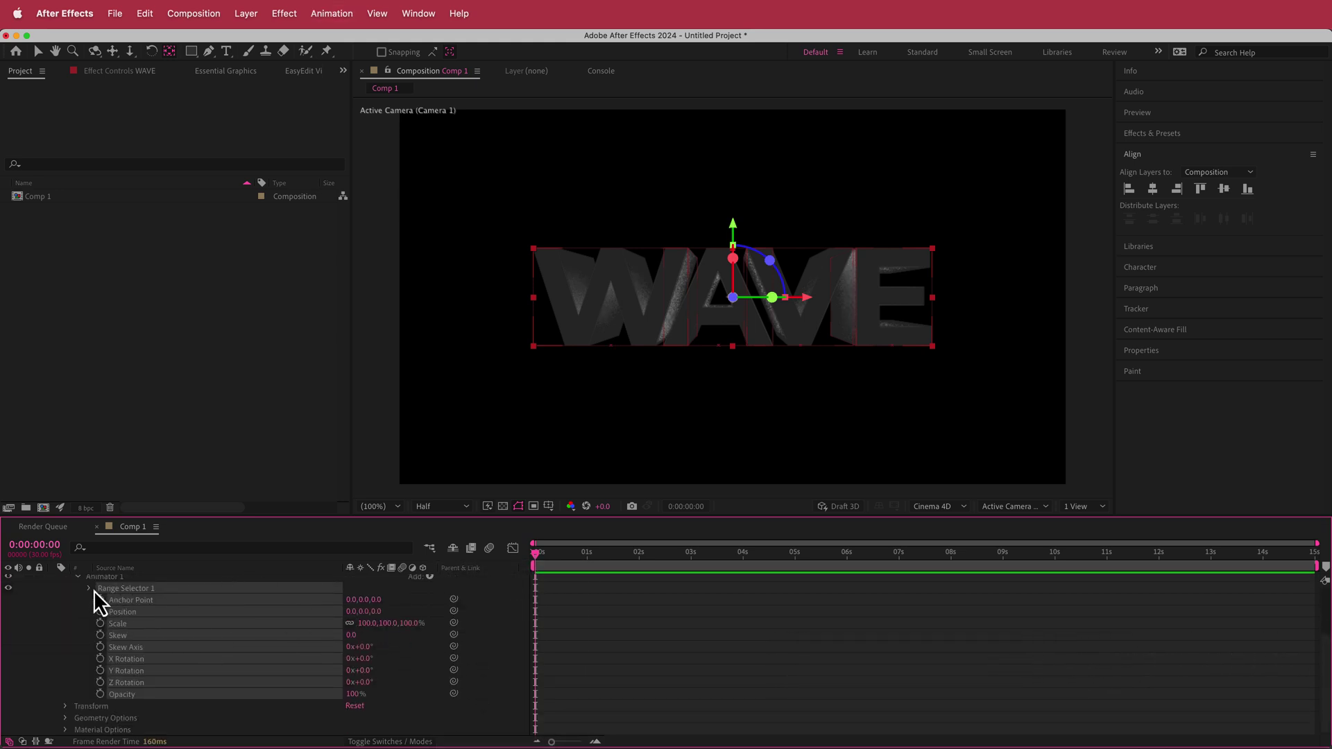
{"action": "left_click", "coordinate": [89, 589]}
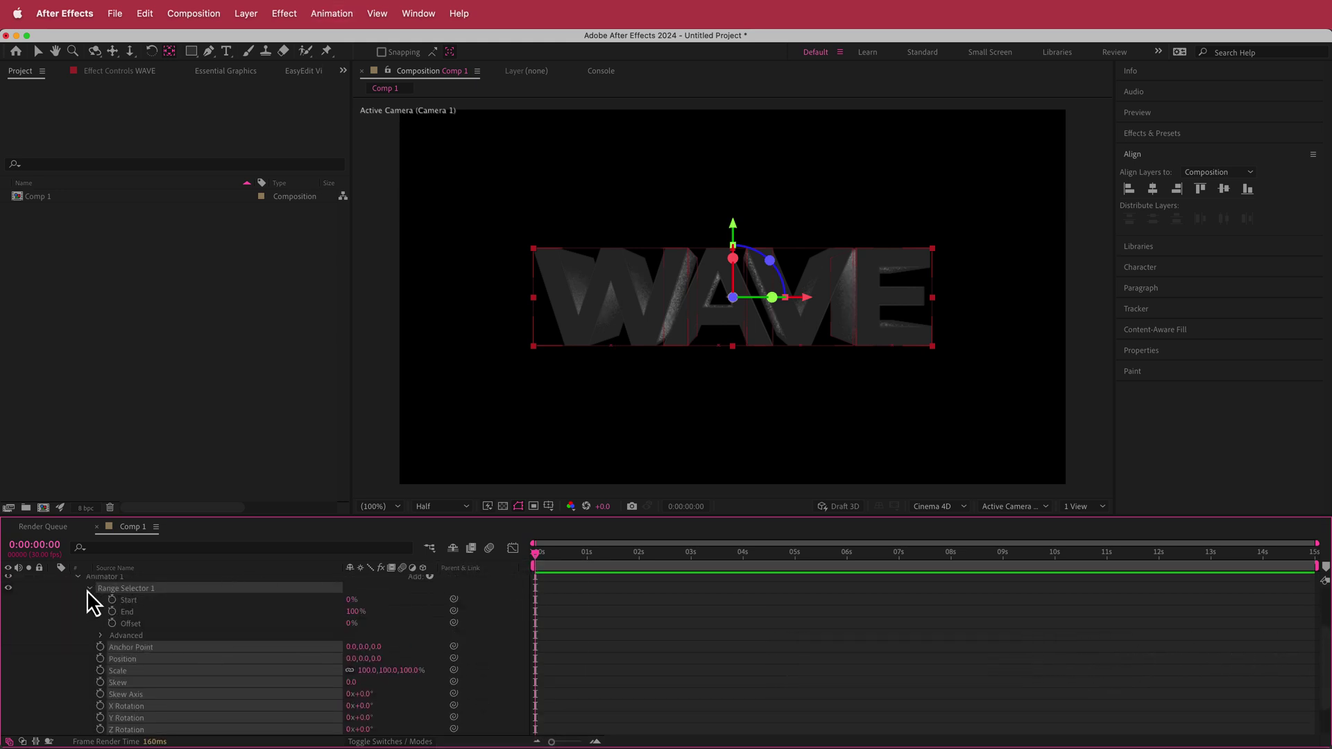
{"action": "left_click", "coordinate": [351, 600]}
{"action": "type", "text": "50"}
{"action": "key", "text": "Return"}
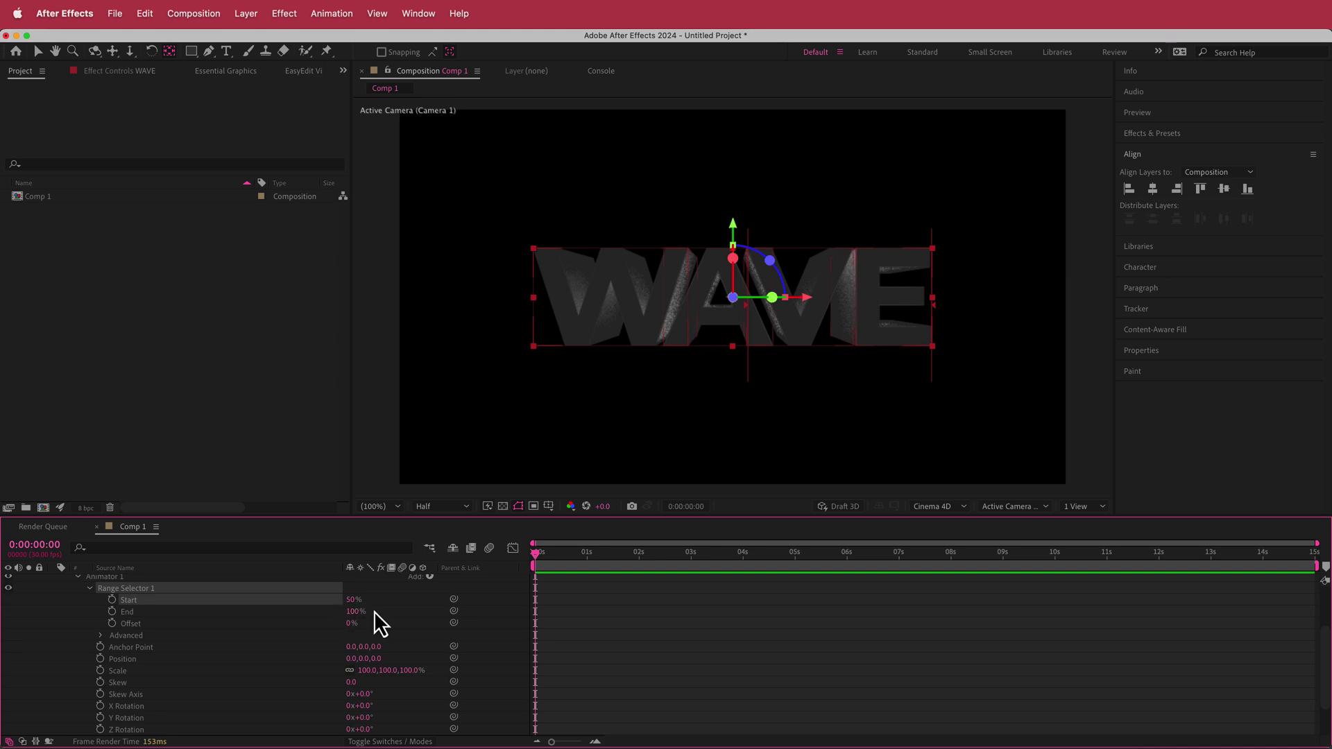
Add a Wiggly selector to the WAVE text animator and set its mode to Min.
{"action": "left_click", "coordinate": [430, 577]}
{"action": "mouse_move", "coordinate": [454, 608]}
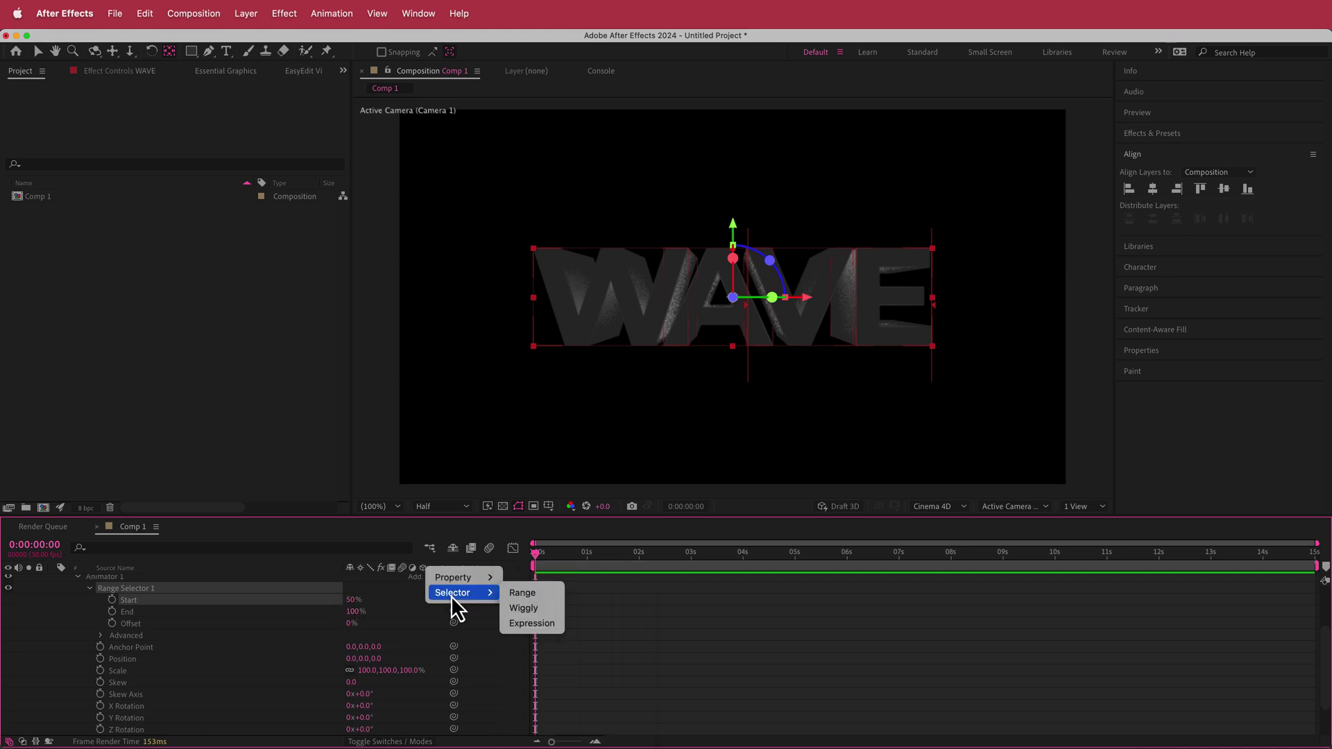
{"action": "left_click", "coordinate": [529, 611]}
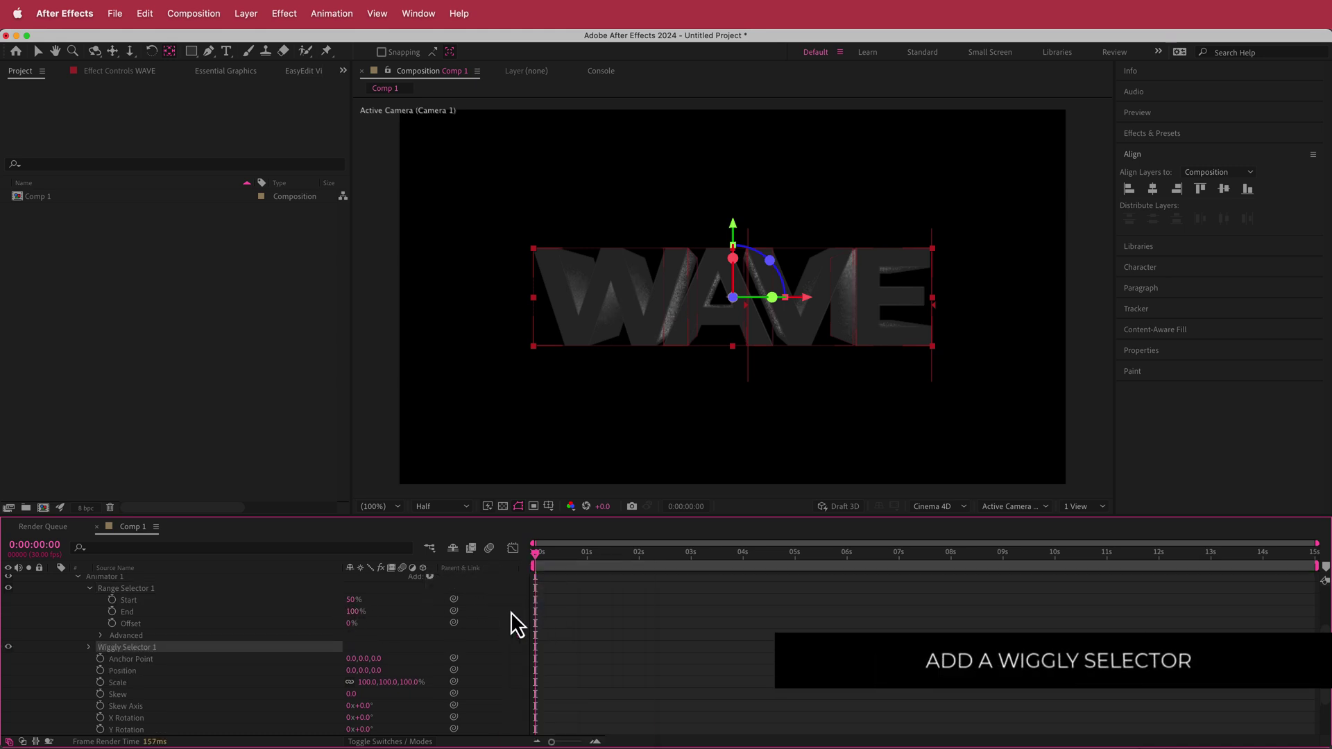
{"action": "left_click", "coordinate": [89, 647]}
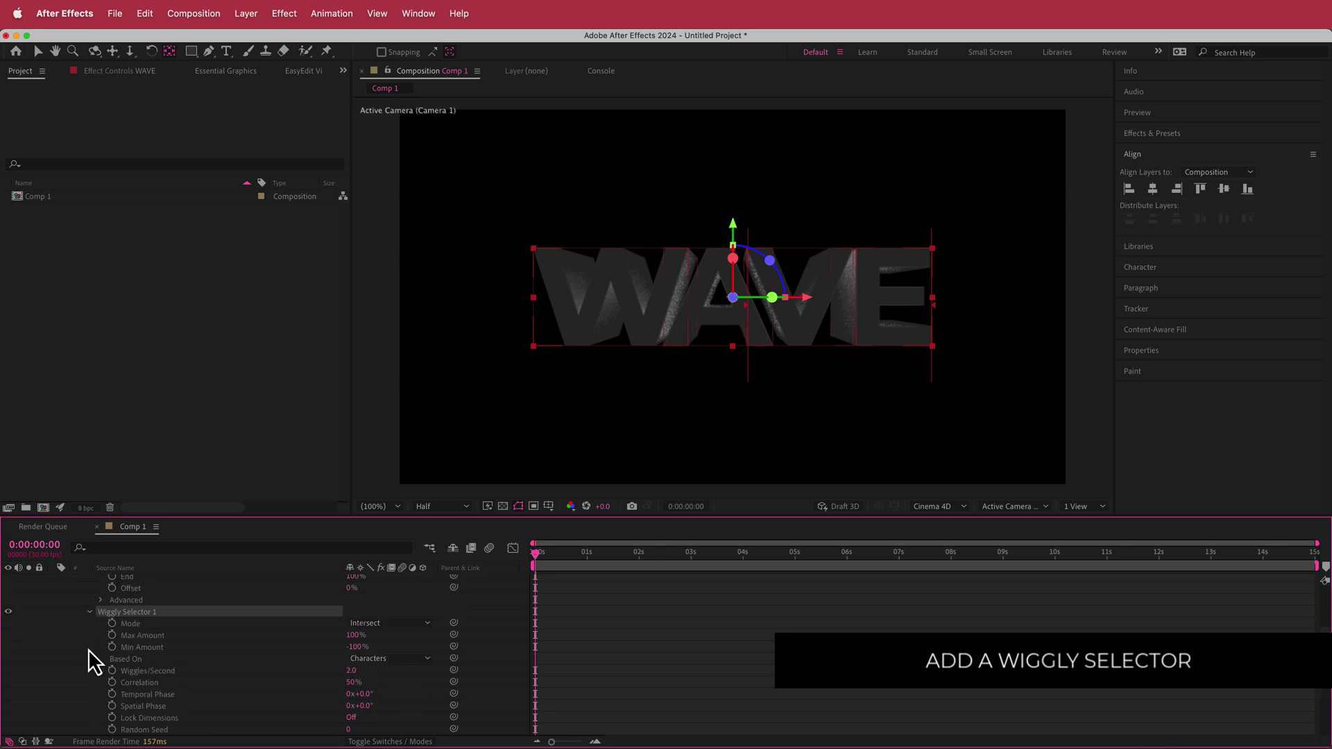
{"action": "left_click", "coordinate": [397, 626]}
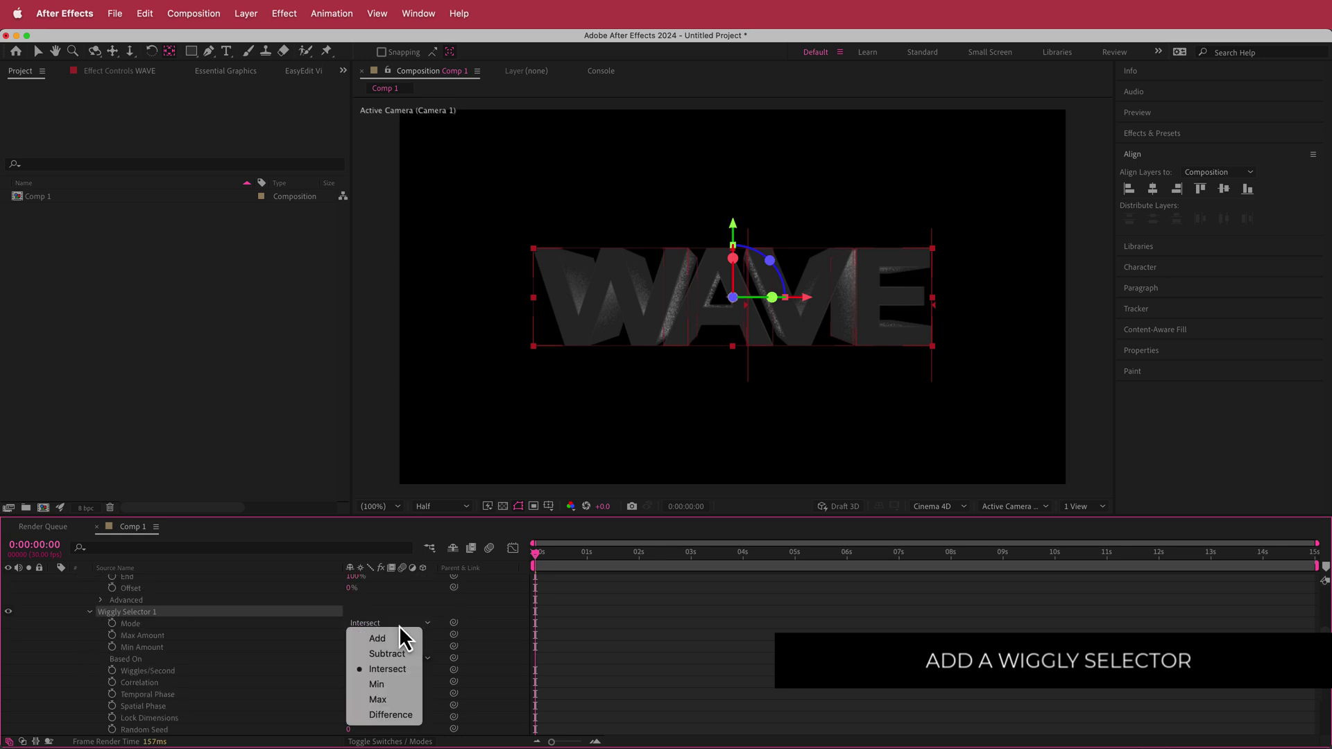
{"action": "left_click", "coordinate": [400, 685]}
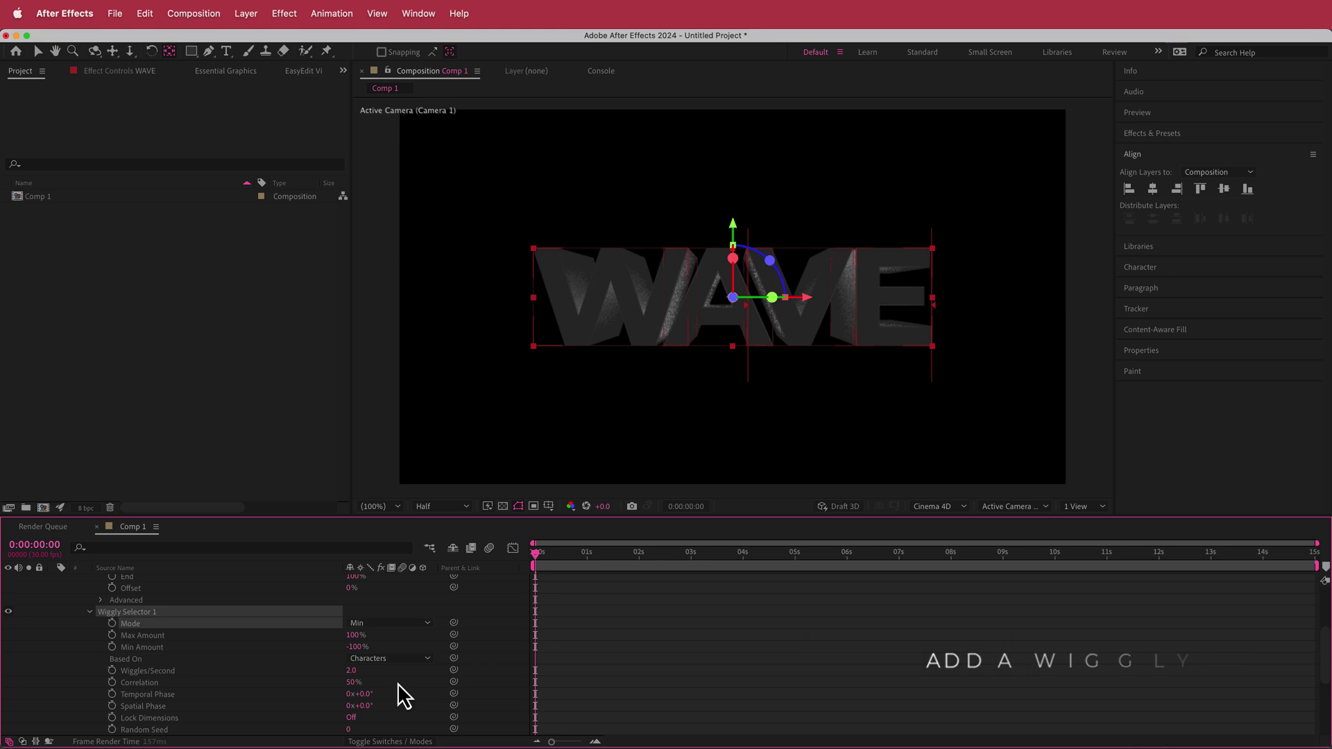
Set the Wiggly selector's Wiggles/Second to 0.5 and turn Lock Dimensions on.
{"action": "left_click", "coordinate": [351, 671]}
{"action": "type", "text": "0"}
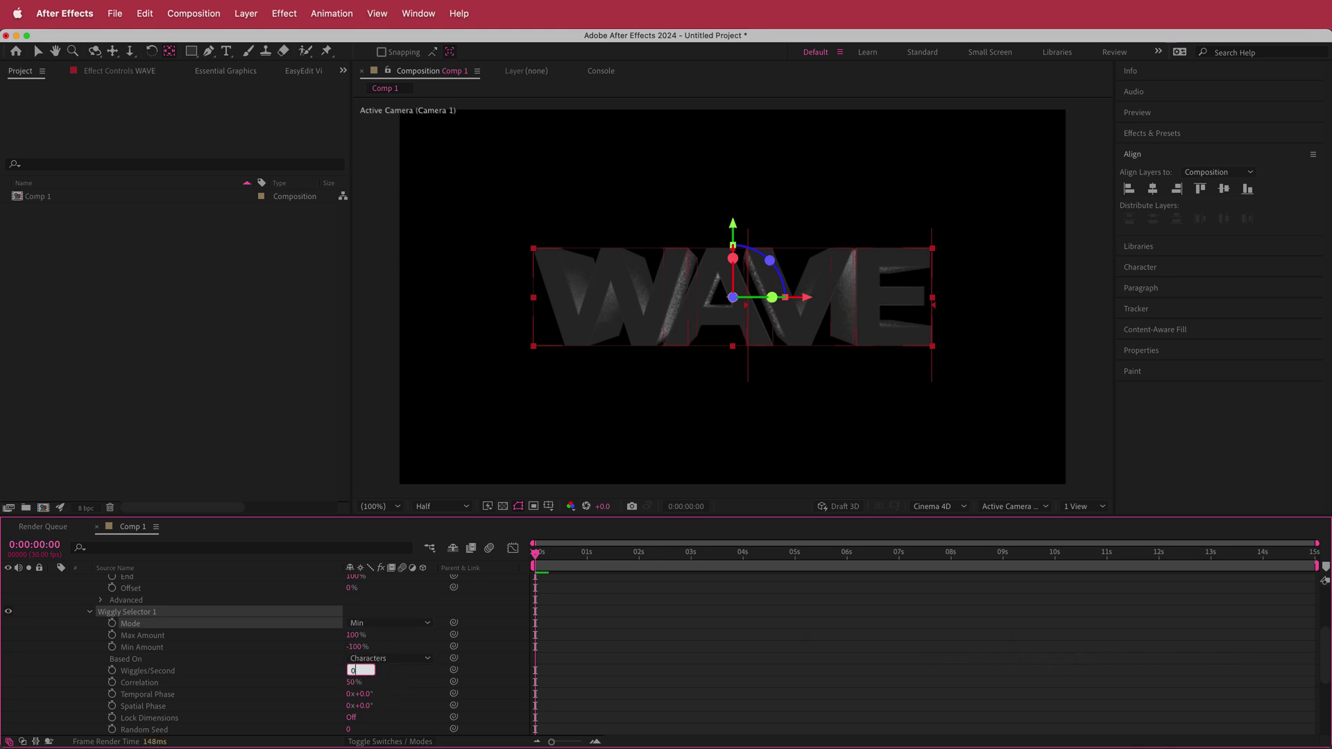
{"action": "type", "text": ".5"}
{"action": "key", "text": "Return"}
{"action": "left_click", "coordinate": [351, 717]}
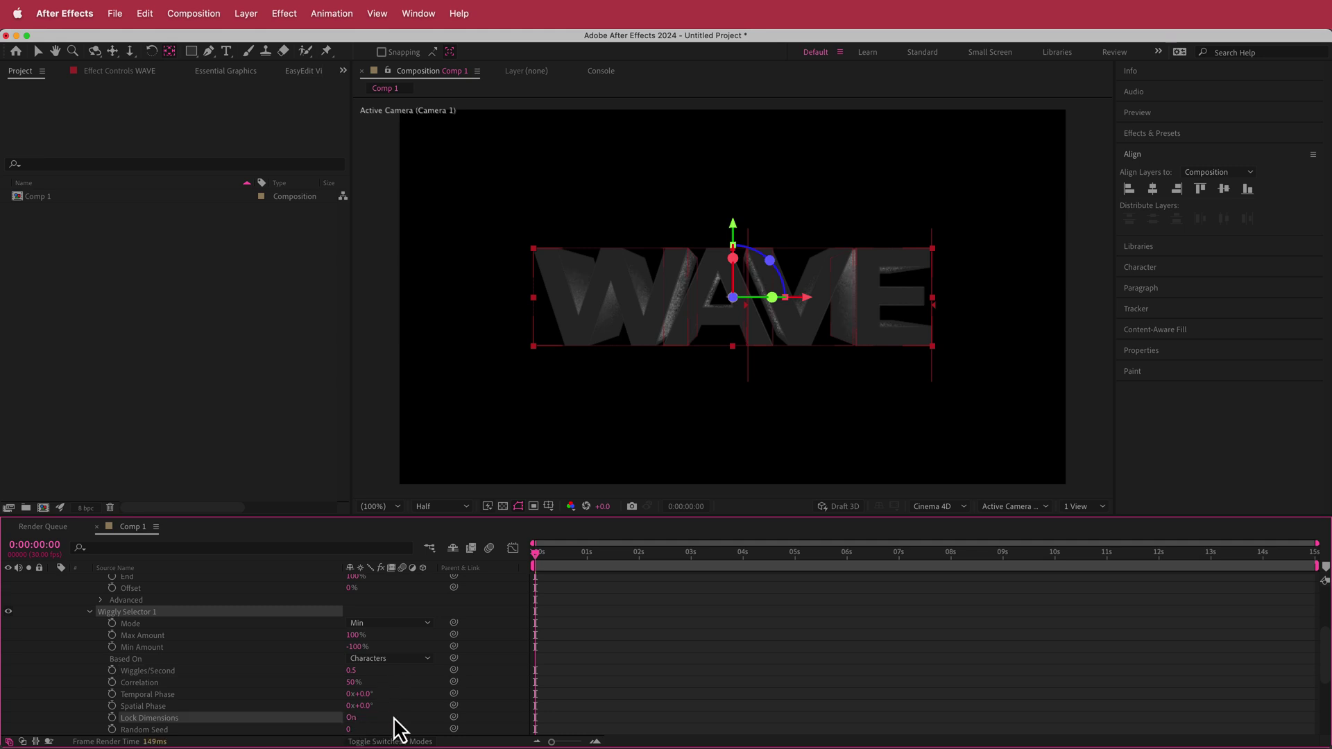
Set the Wiggly selector's Random Seed to 6.
{"action": "scroll", "coordinate": [401, 705], "scroll_direction": "down", "scroll_amount": 2}
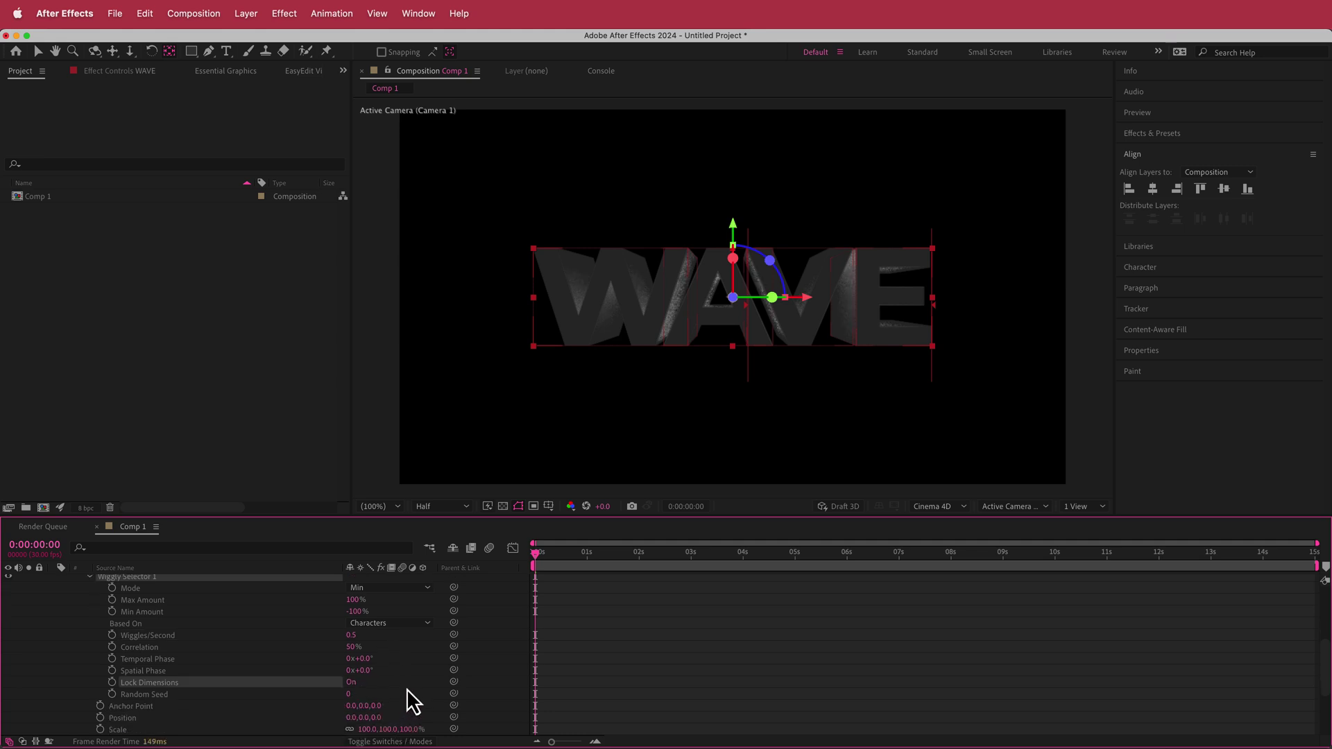
{"action": "type", "text": "6"}
{"action": "key", "text": "Return"}
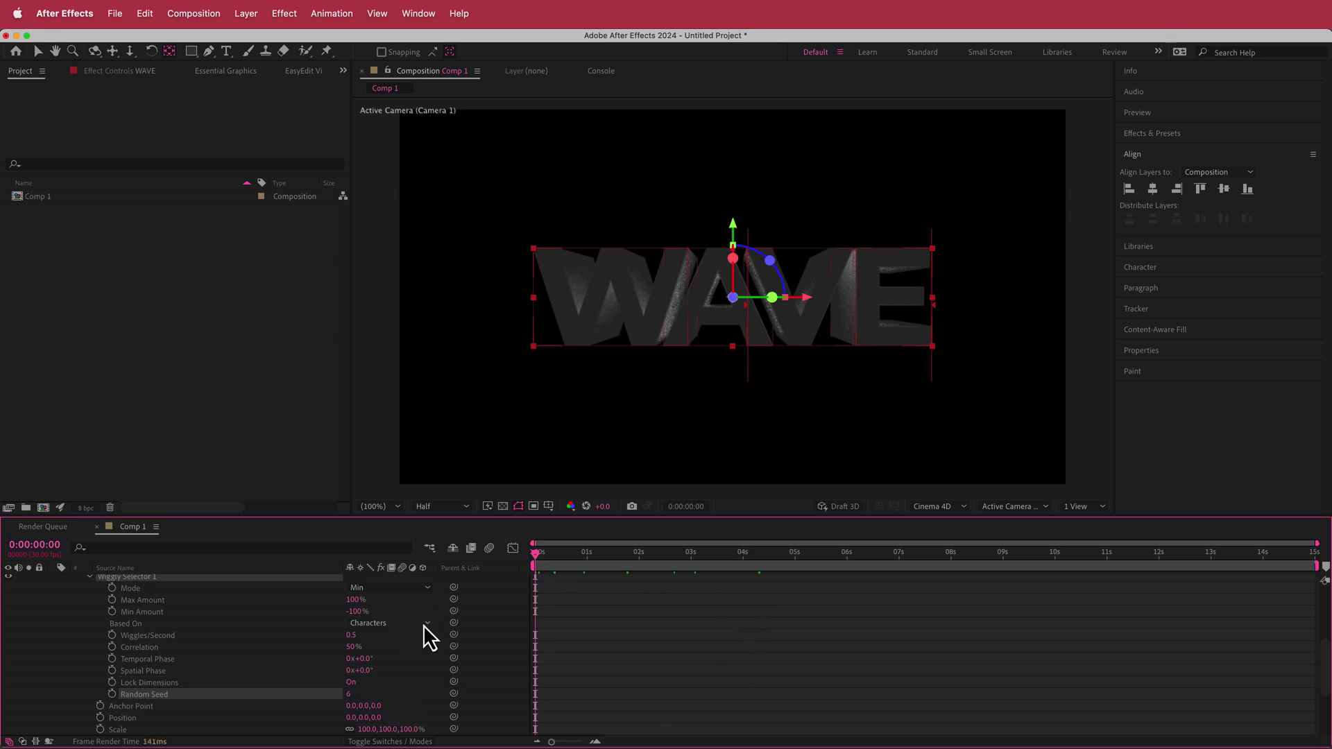
Set the text animator's Z position to 400 and return the playhead to the start of the timeline.
{"action": "scroll", "coordinate": [423, 625], "scroll_direction": "down", "scroll_amount": 2}
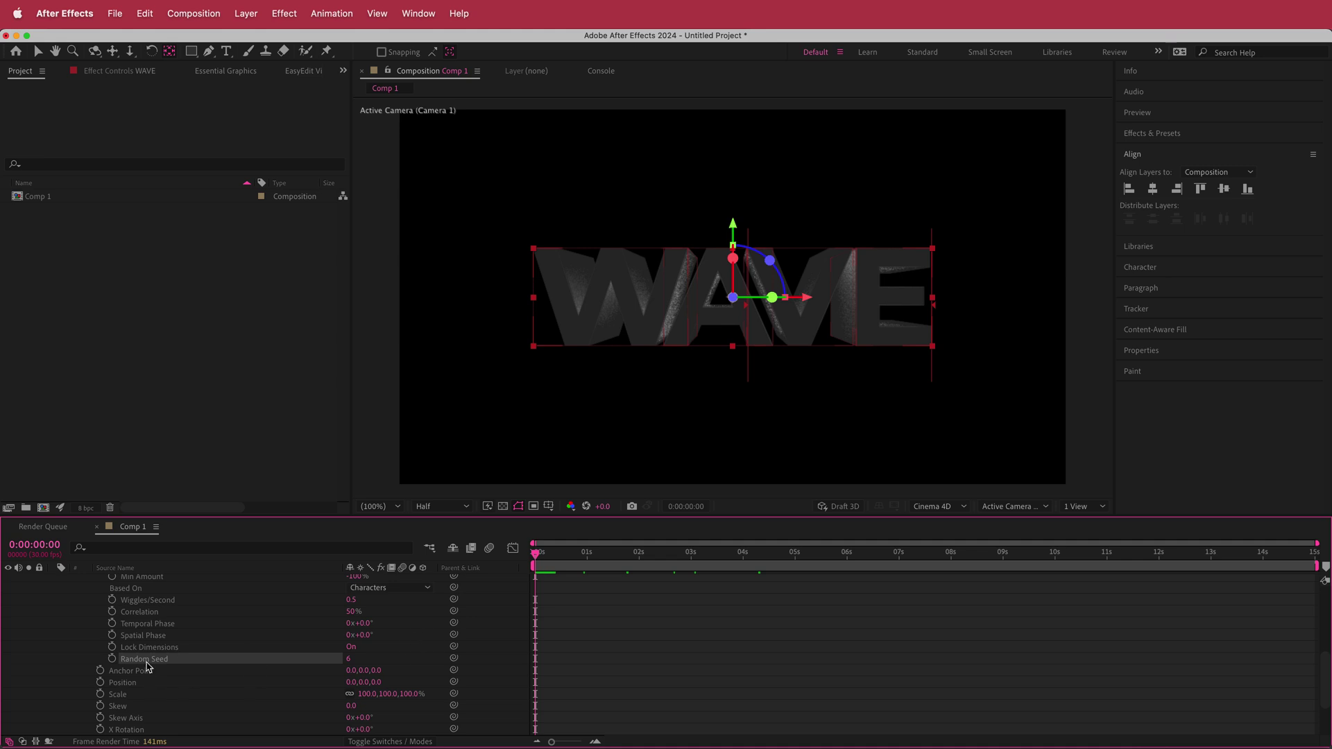
{"action": "left_click", "coordinate": [376, 683]}
{"action": "type", "text": "400"}
{"action": "key", "text": "Return"}
{"action": "mouse_move", "coordinate": [541, 554]}
{"action": "left_mouse_down"}
{"action": "mouse_move", "coordinate": [884, 539]}
{"action": "mouse_move", "coordinate": [533, 556]}
{"action": "left_mouse_up"}
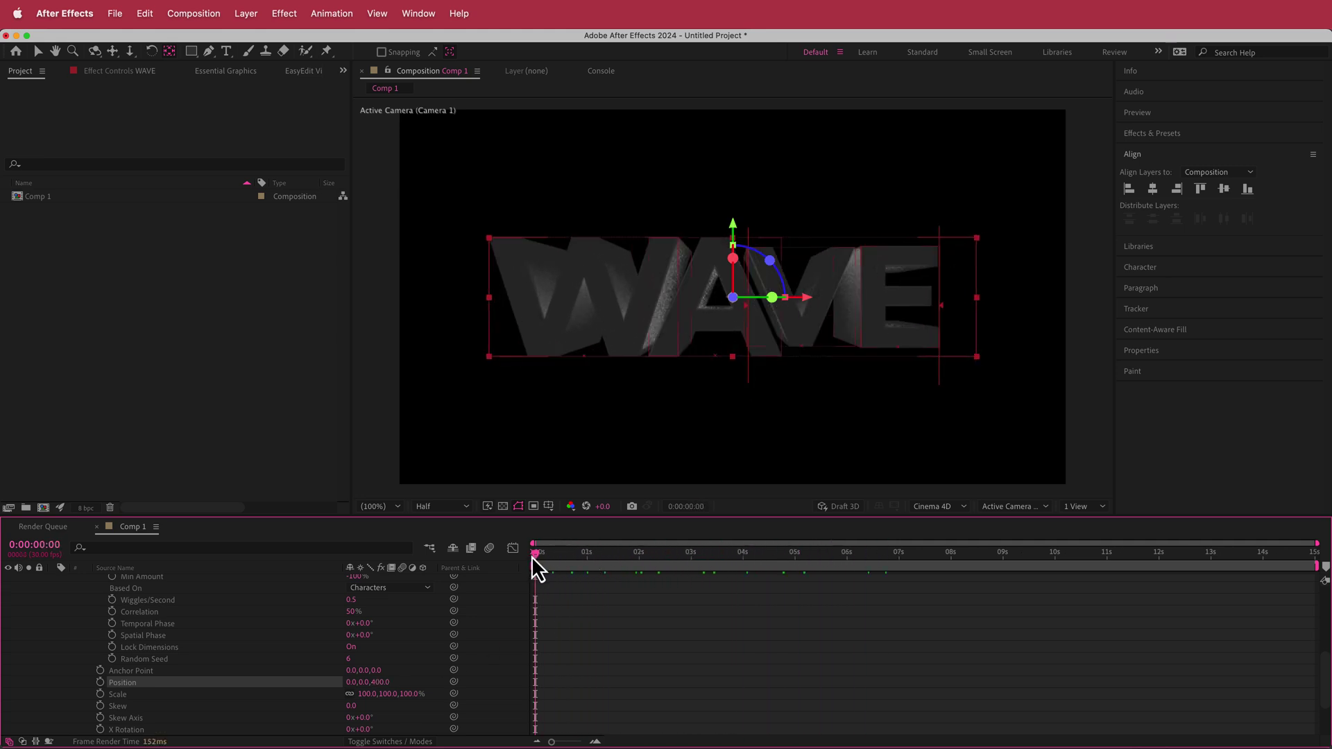
Try a Z position of 200 on the text animator, scrub through the animation, and undo the change.
{"action": "left_click", "coordinate": [382, 682]}
{"action": "type", "text": "200"}
{"action": "key", "text": "Return"}
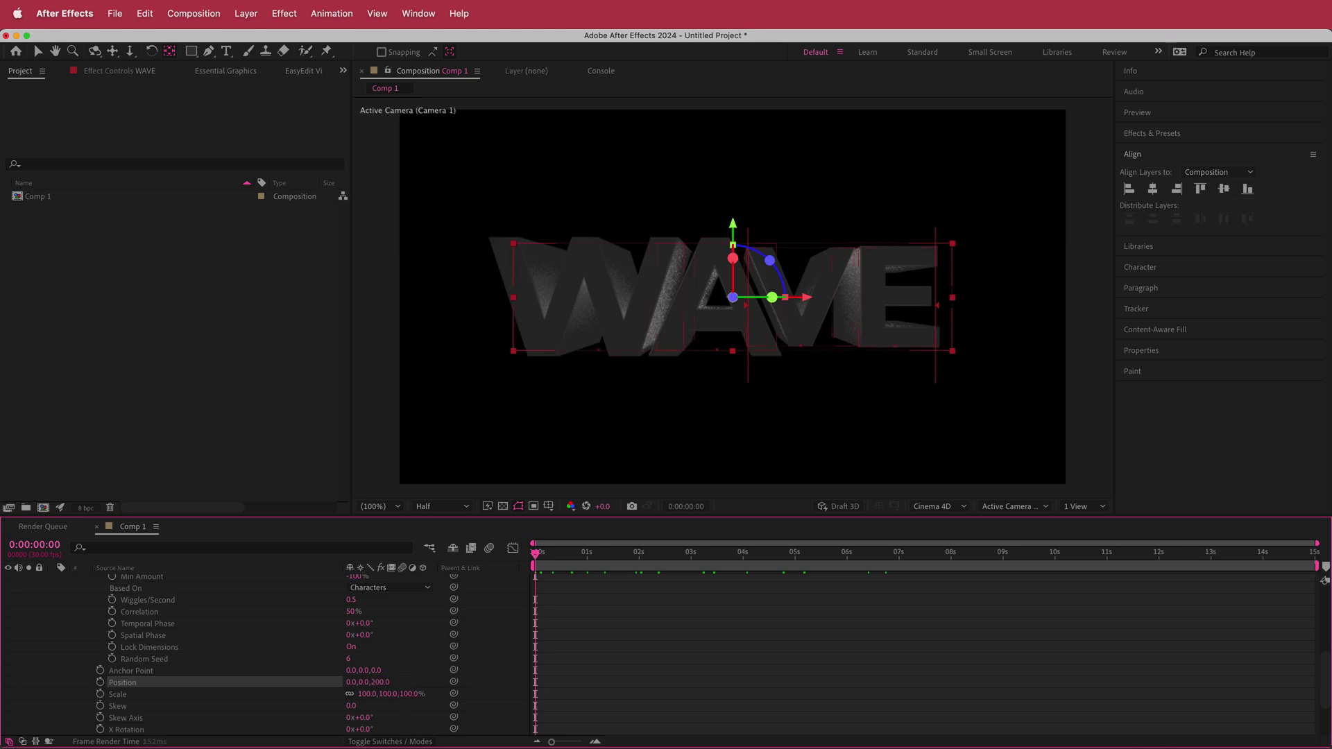
{"action": "left_click", "coordinate": [545, 554]}
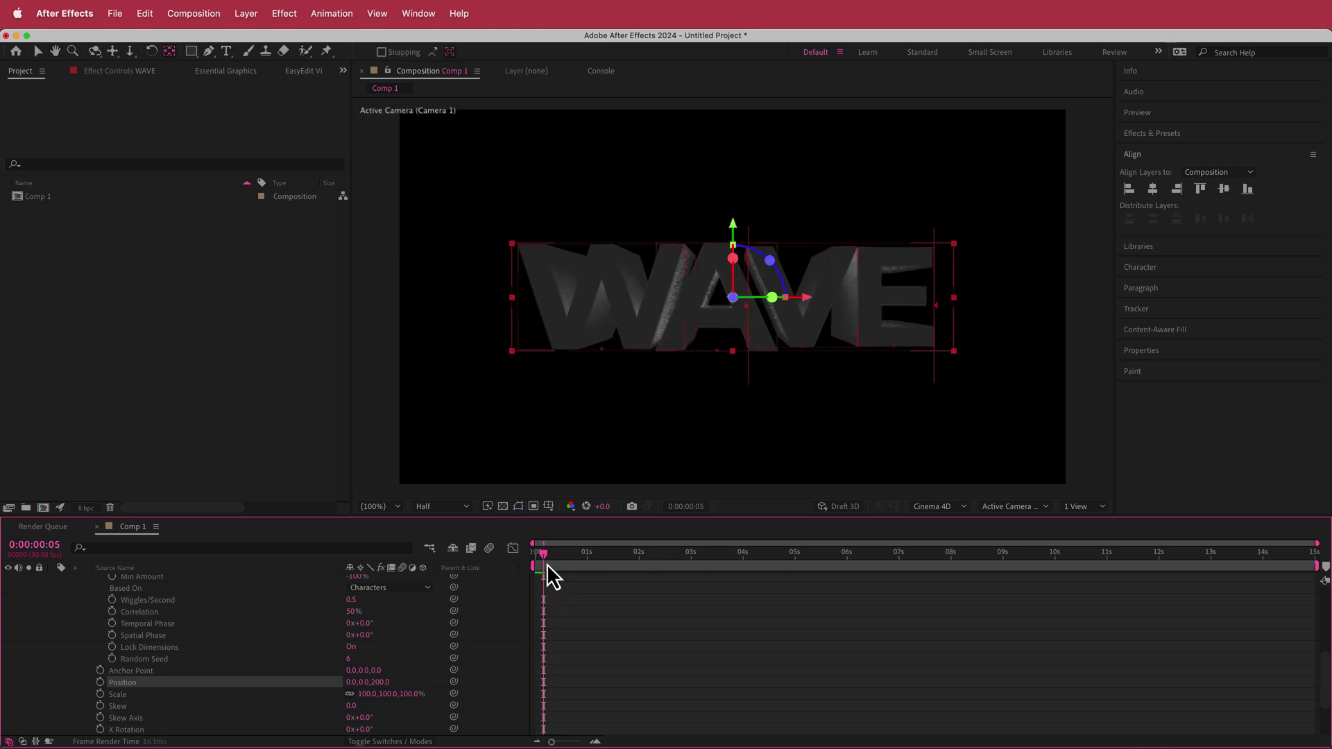
{"action": "left_click_drag", "start_coordinate": [549, 554], "coordinate": [670, 568]}
{"action": "key", "text": "ctrl+z"}
{"action": "key", "text": "Home"}
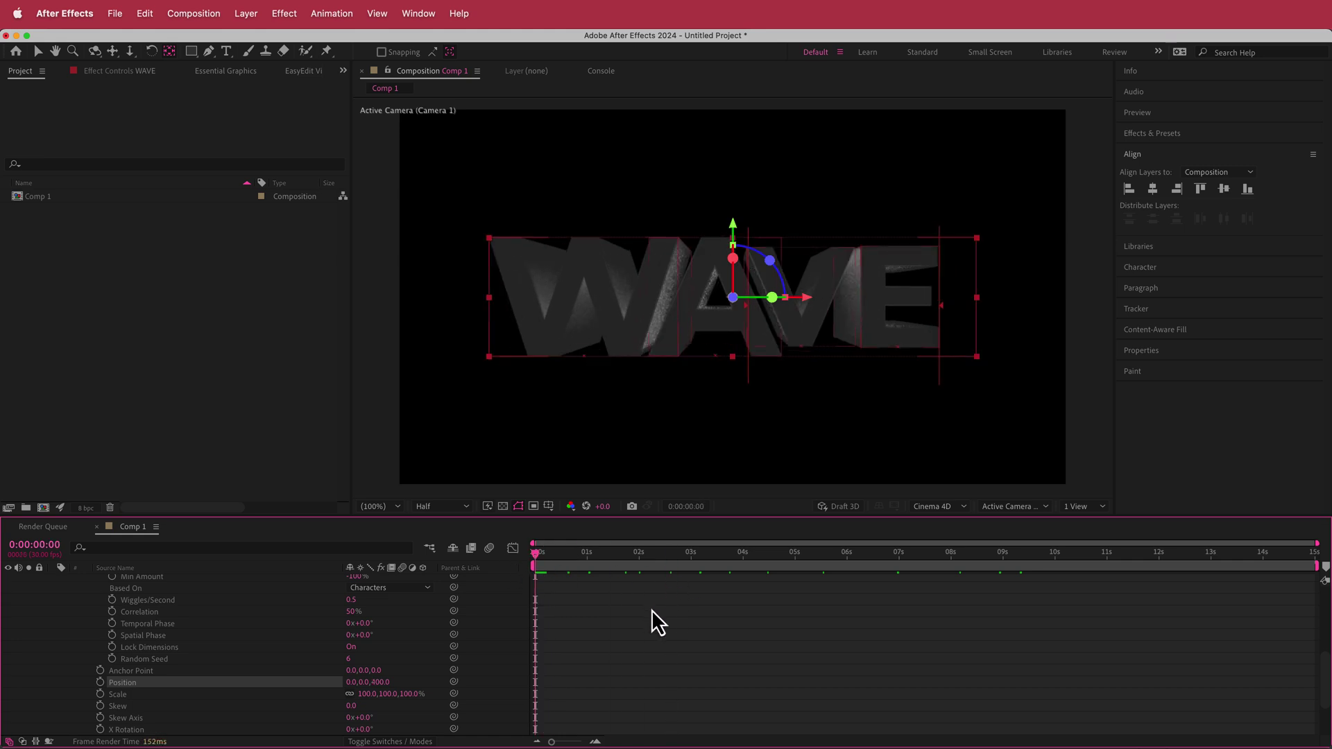
{"action": "left_click_drag", "start_coordinate": [540, 555], "coordinate": [472, 573]}
Collapse the WAVE layer's properties and add a white Point light named Point Light 1 with 100% intensity.
{"action": "scroll", "coordinate": [164, 621], "scroll_direction": "up", "scroll_amount": 10}
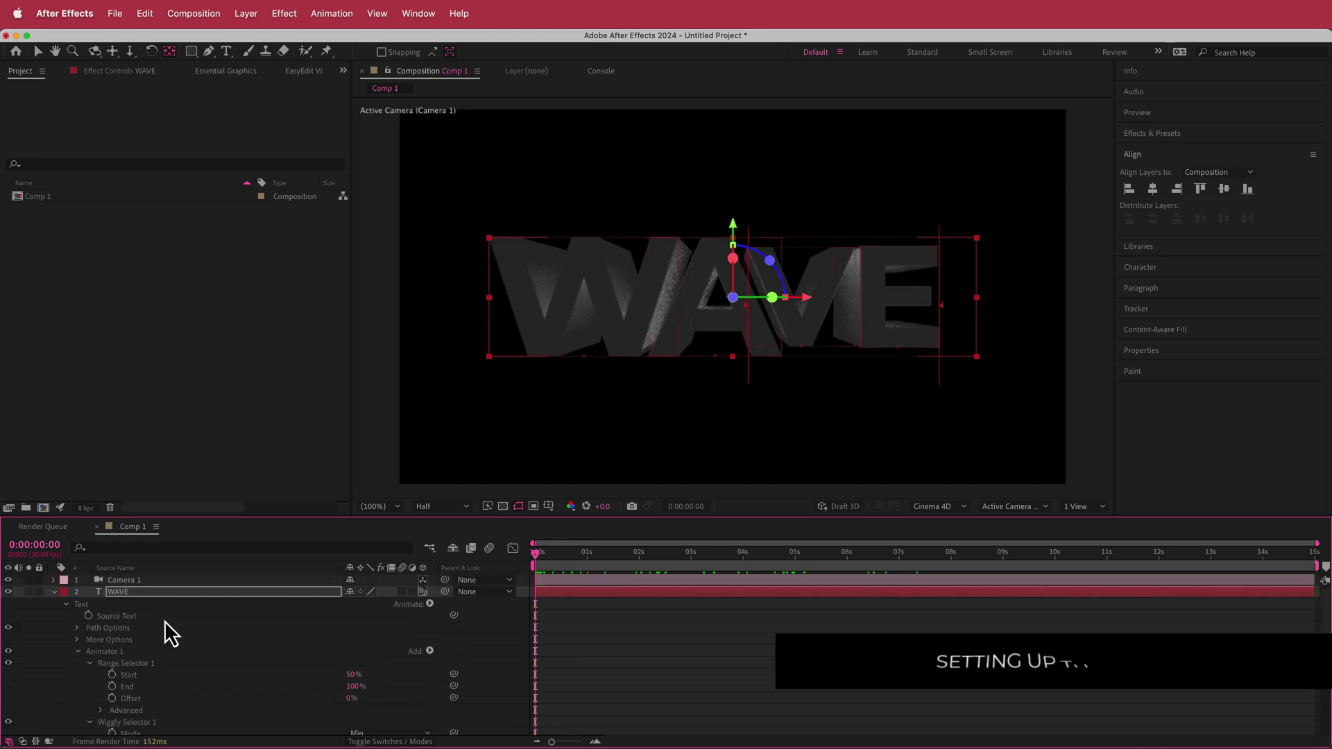
{"action": "left_click", "coordinate": [53, 591]}
{"action": "right_click", "coordinate": [384, 609]}
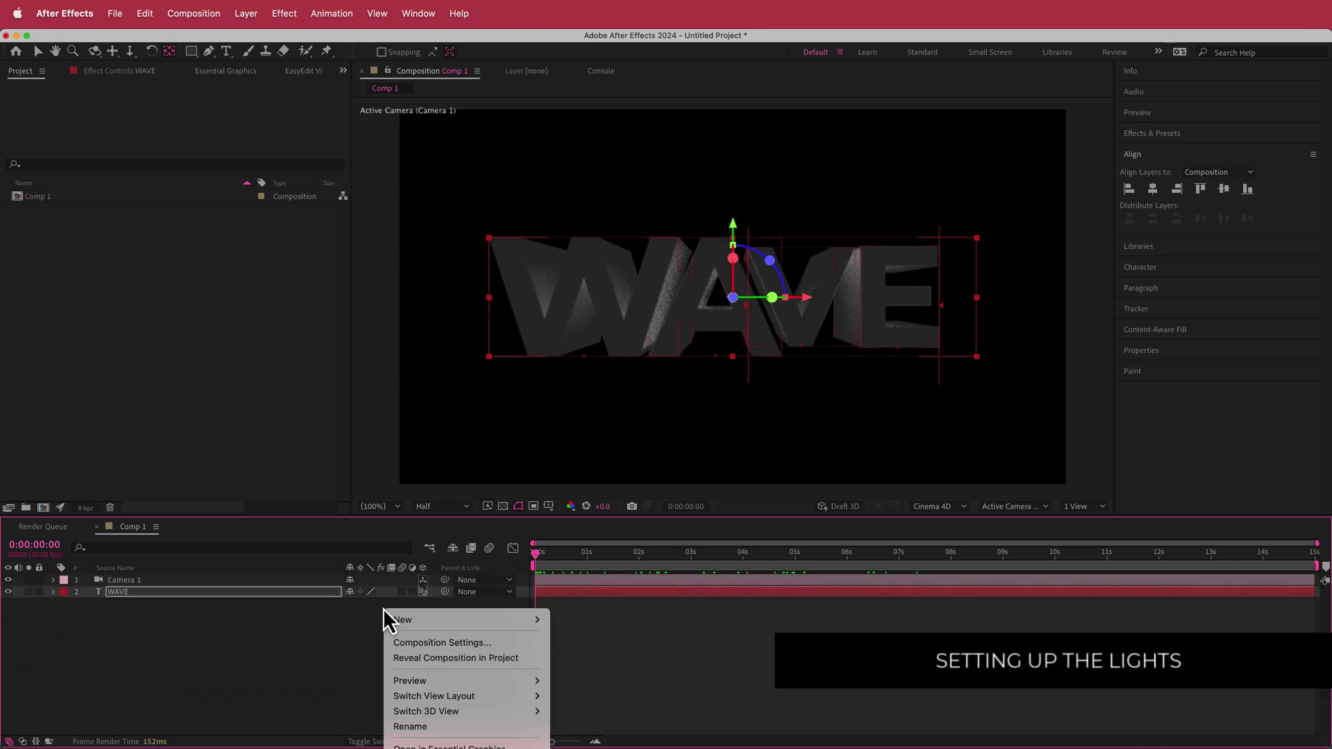
{"action": "mouse_move", "coordinate": [424, 620]}
{"action": "left_click", "coordinate": [601, 675]}
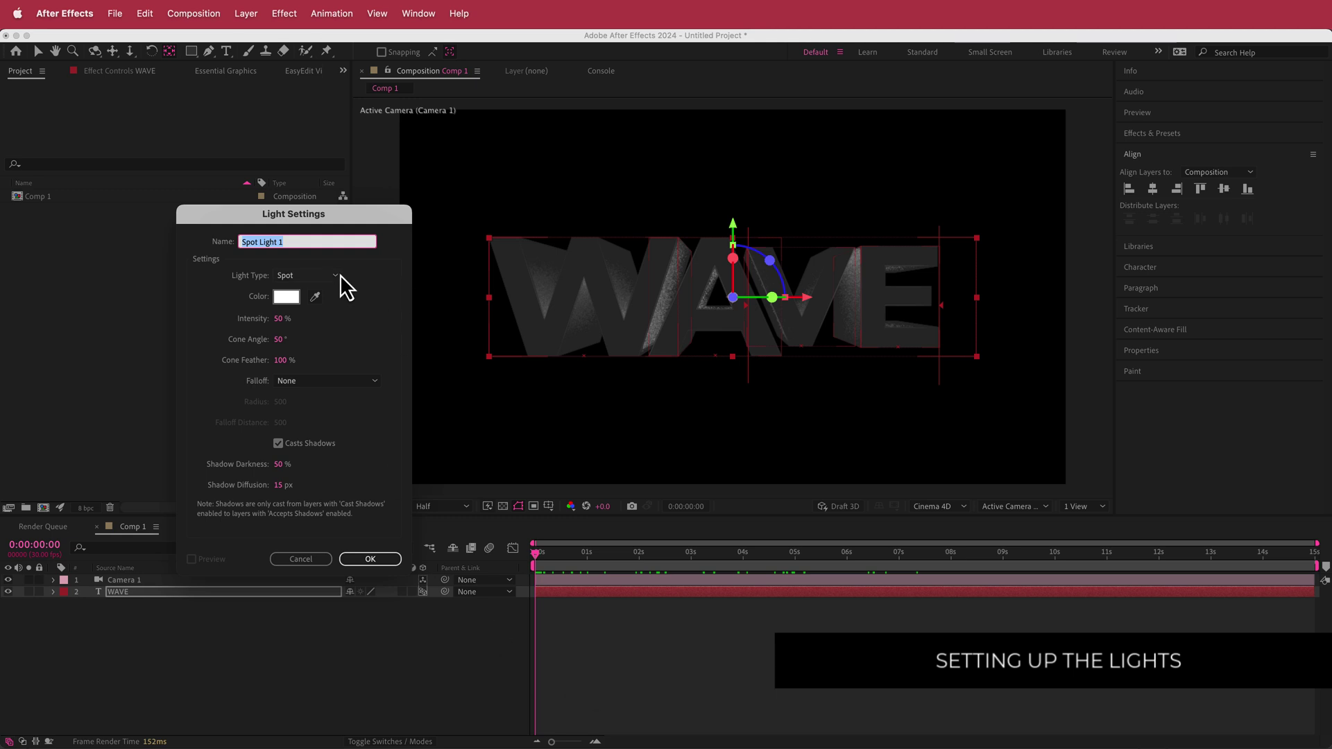
{"action": "left_click", "coordinate": [339, 275]}
{"action": "left_click", "coordinate": [308, 315]}
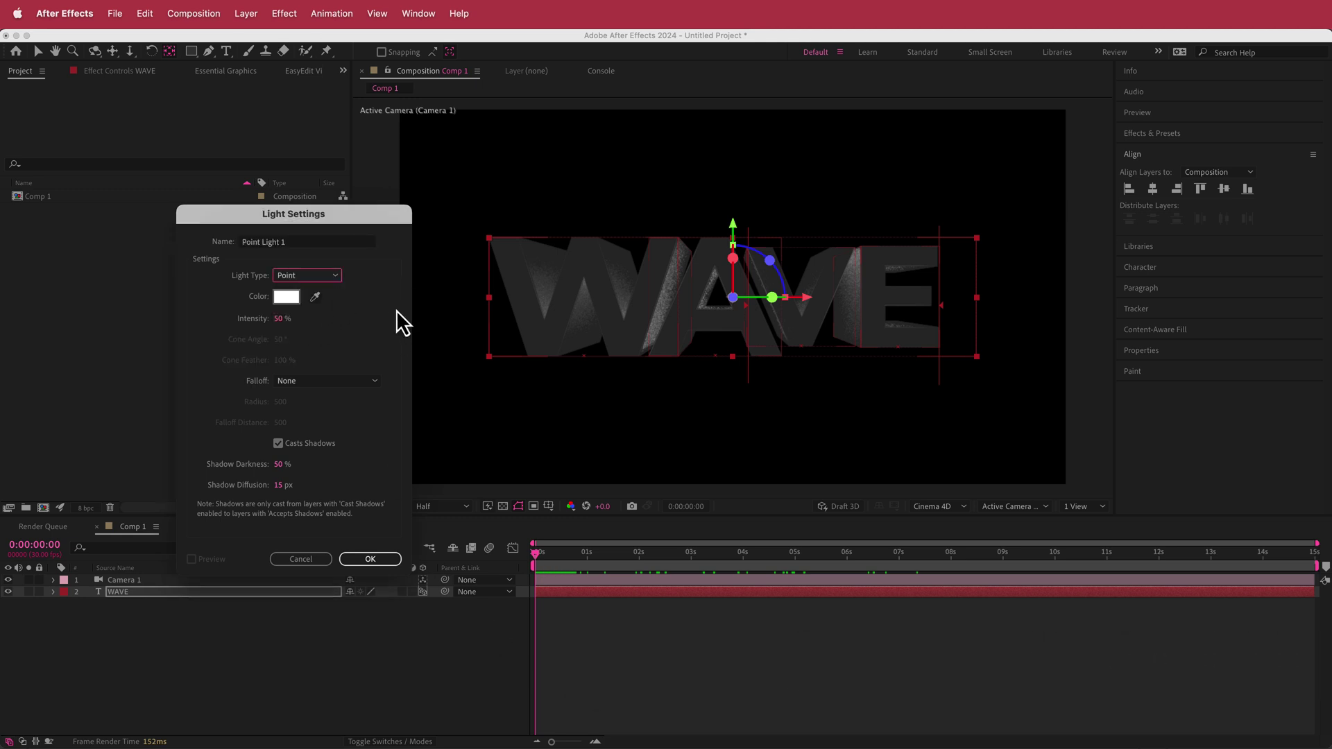
{"action": "left_click", "coordinate": [280, 321]}
{"action": "type", "text": "100"}
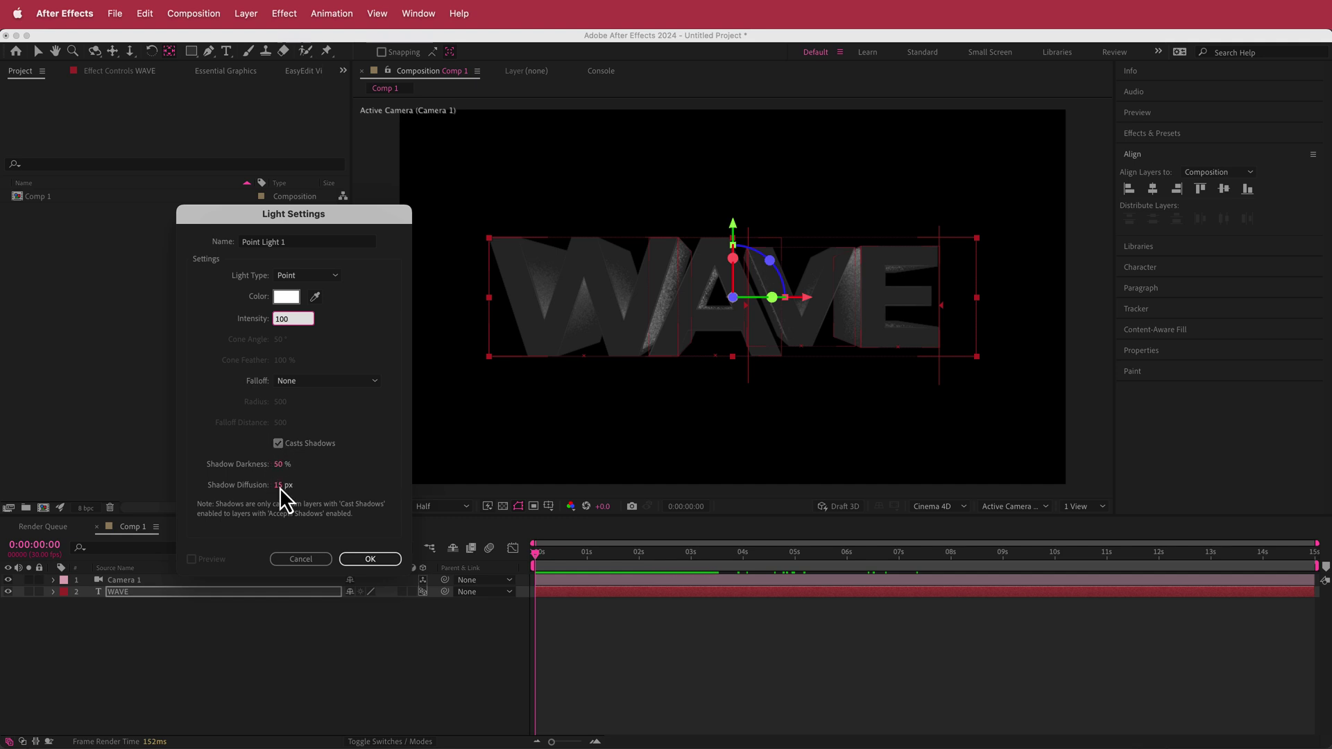
{"action": "left_click", "coordinate": [370, 559]}
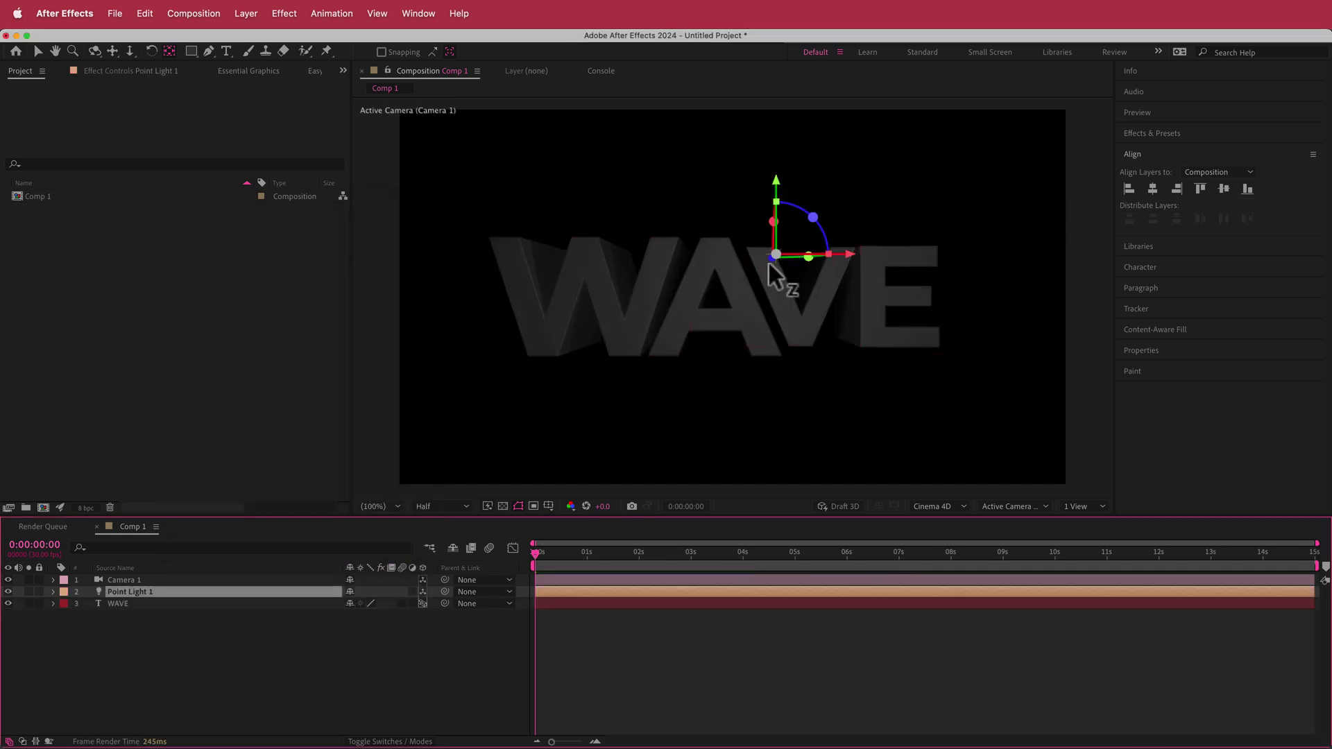
Move Point Light 1 out to the left of the text and set its position to -5, 540, -1100.
{"action": "key", "text": "comma"}
{"action": "key", "text": "comma"}
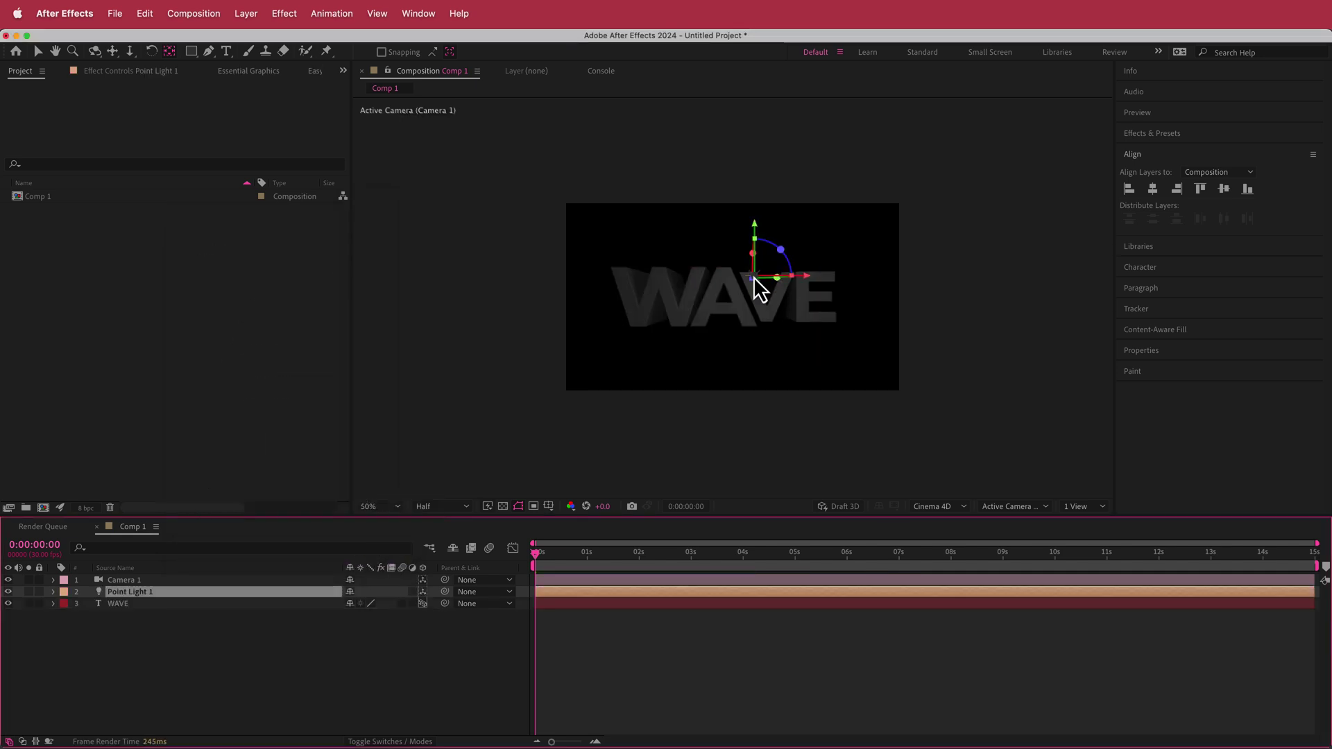
{"action": "left_click_drag", "start_coordinate": [753, 277], "coordinate": [540, 299]}
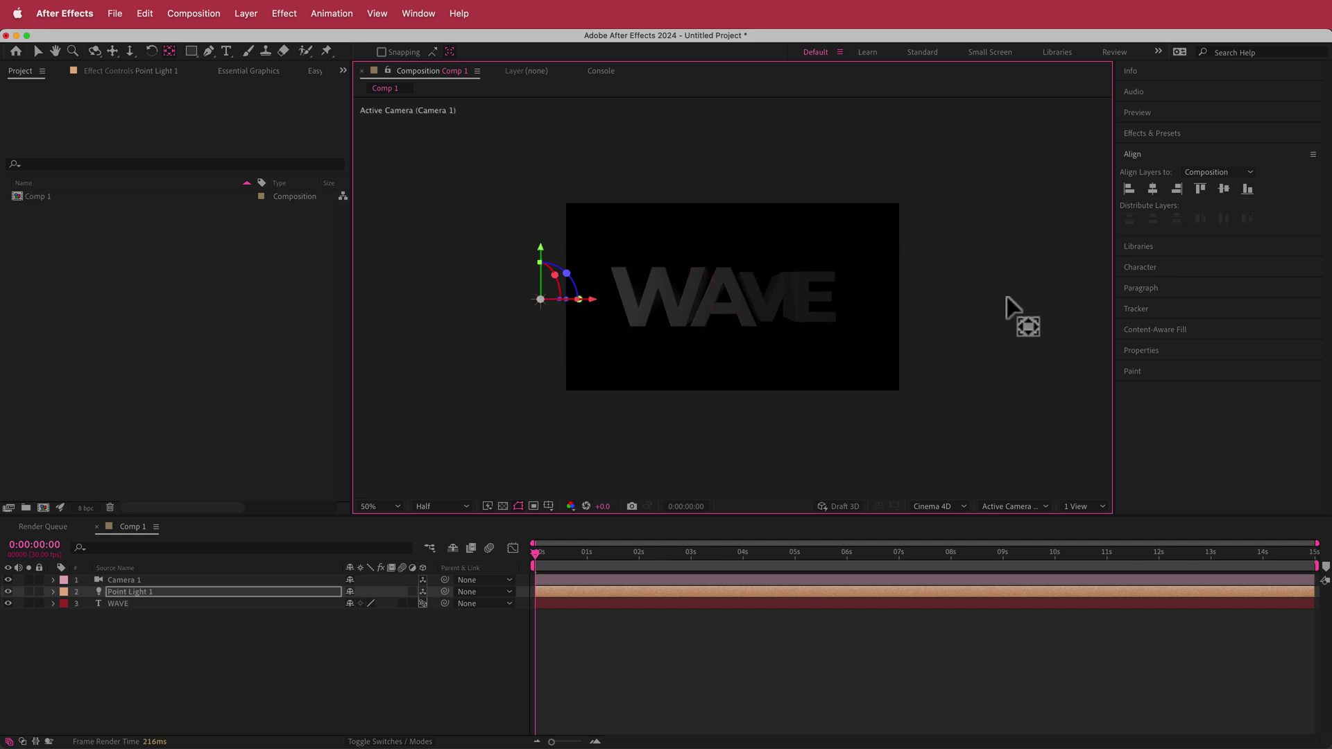
{"action": "key", "text": "p"}
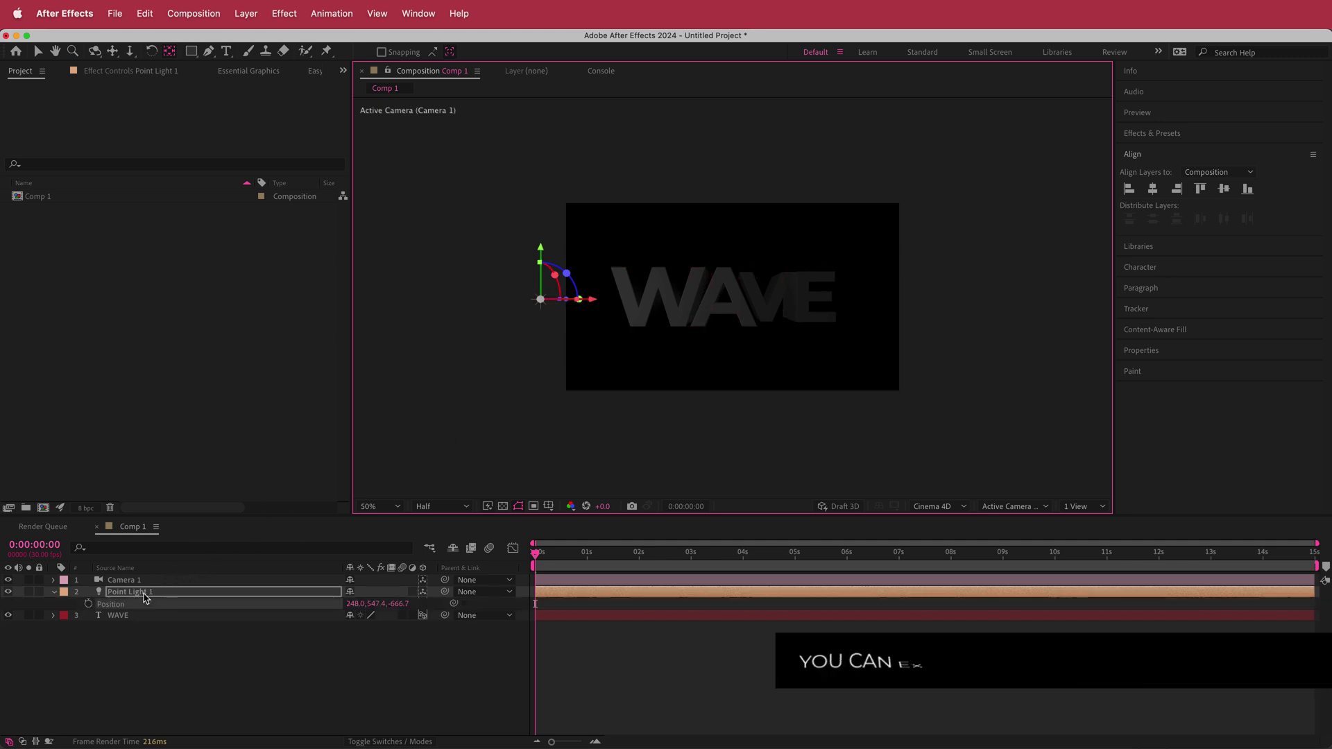
{"action": "left_click", "coordinate": [357, 604]}
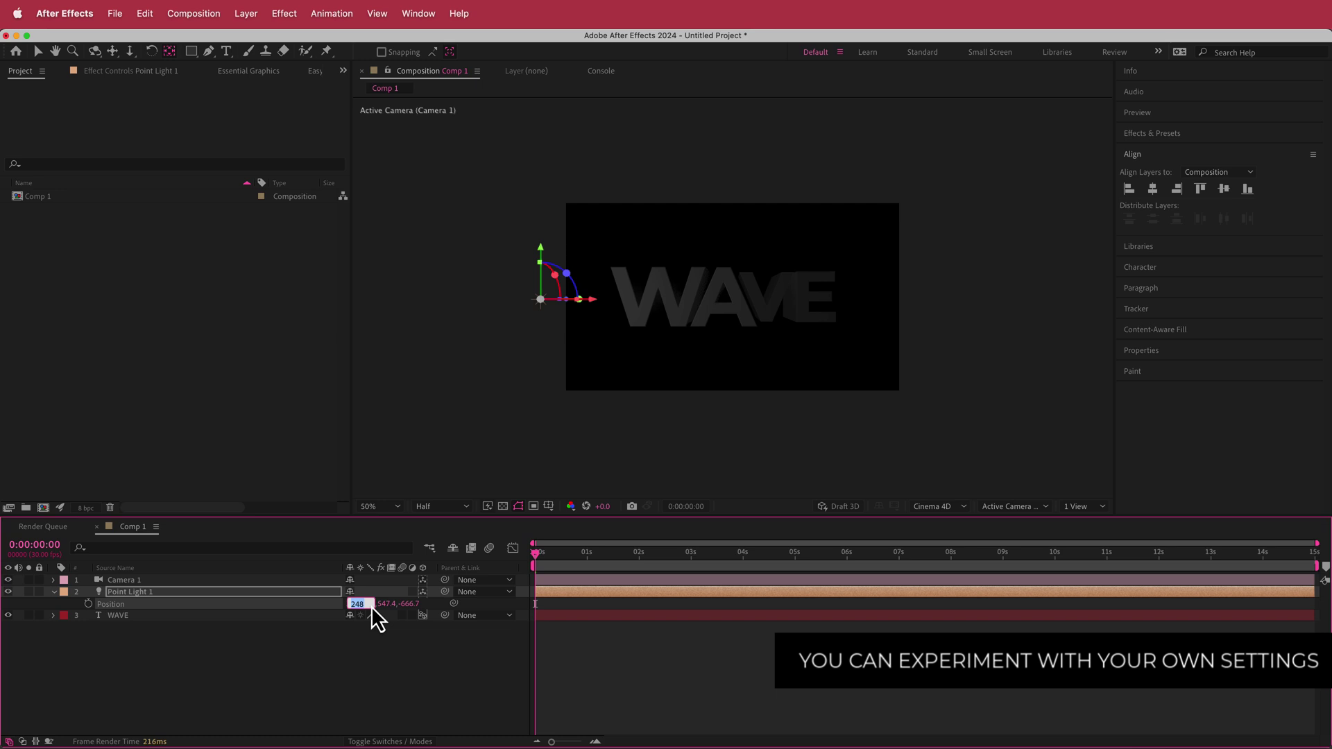
{"action": "type", "text": "-5"}
{"action": "key", "text": "Tab"}
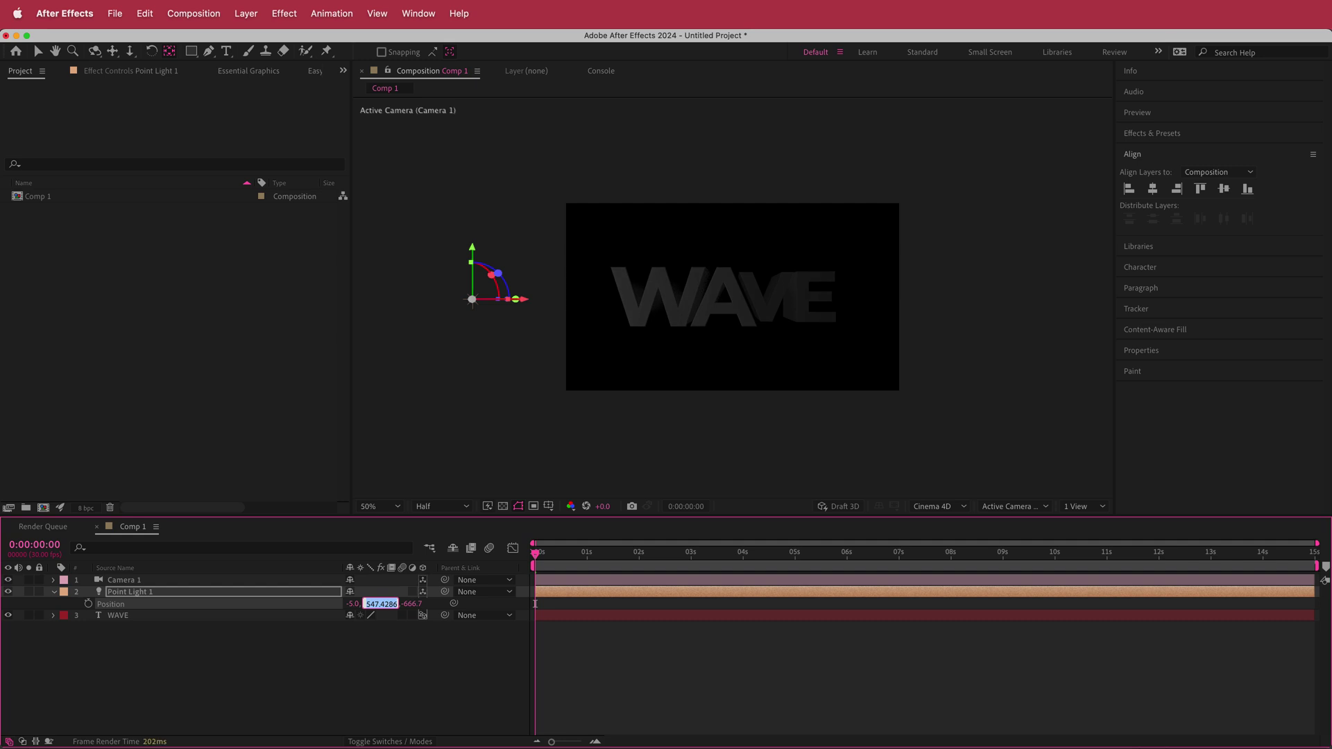
{"action": "type", "text": "540"}
{"action": "key", "text": "Tab"}
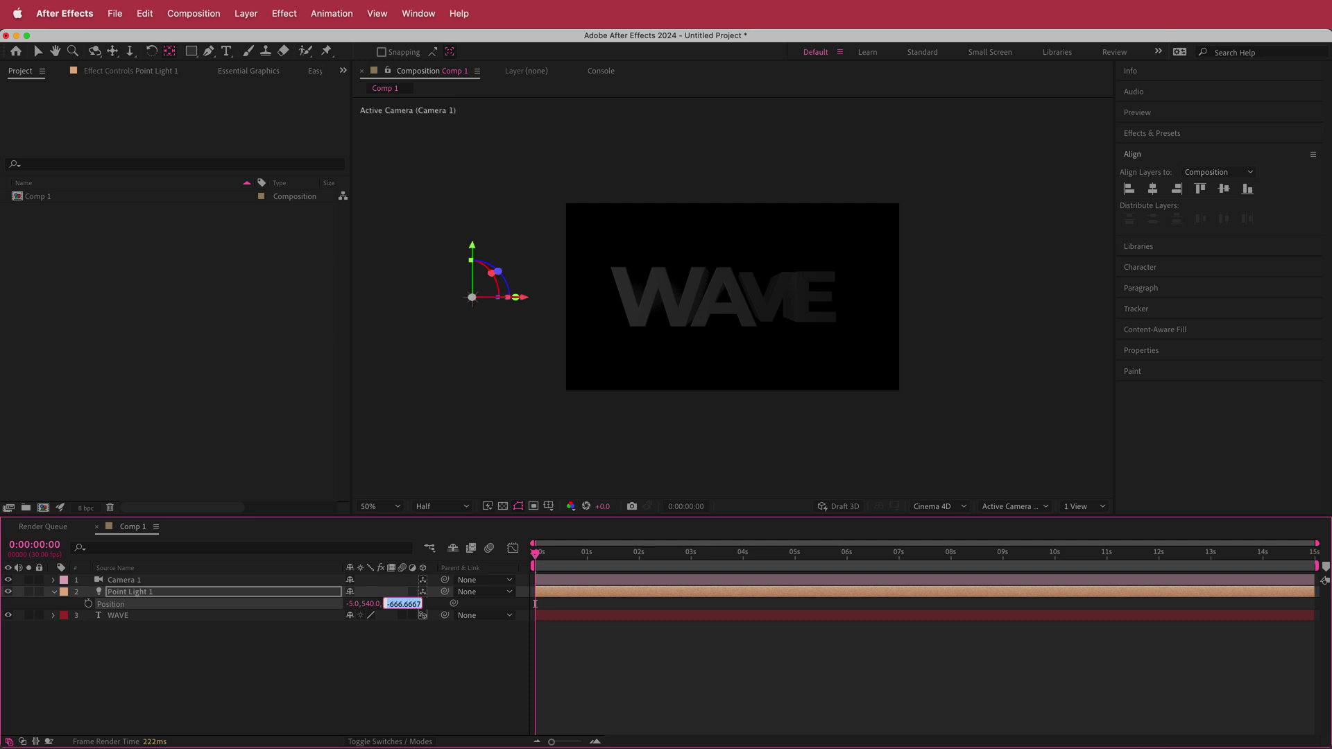
{"action": "type", "text": "-1100"}
{"action": "key", "text": "Return"}
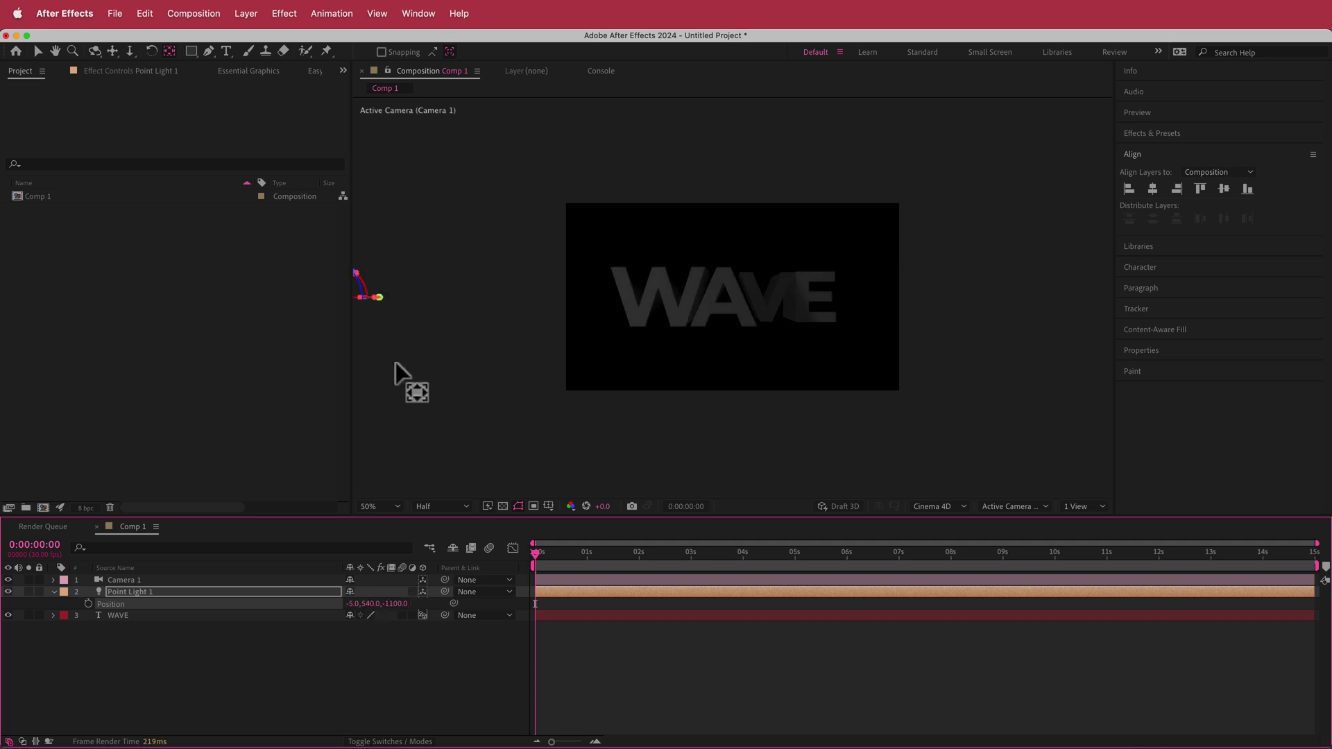
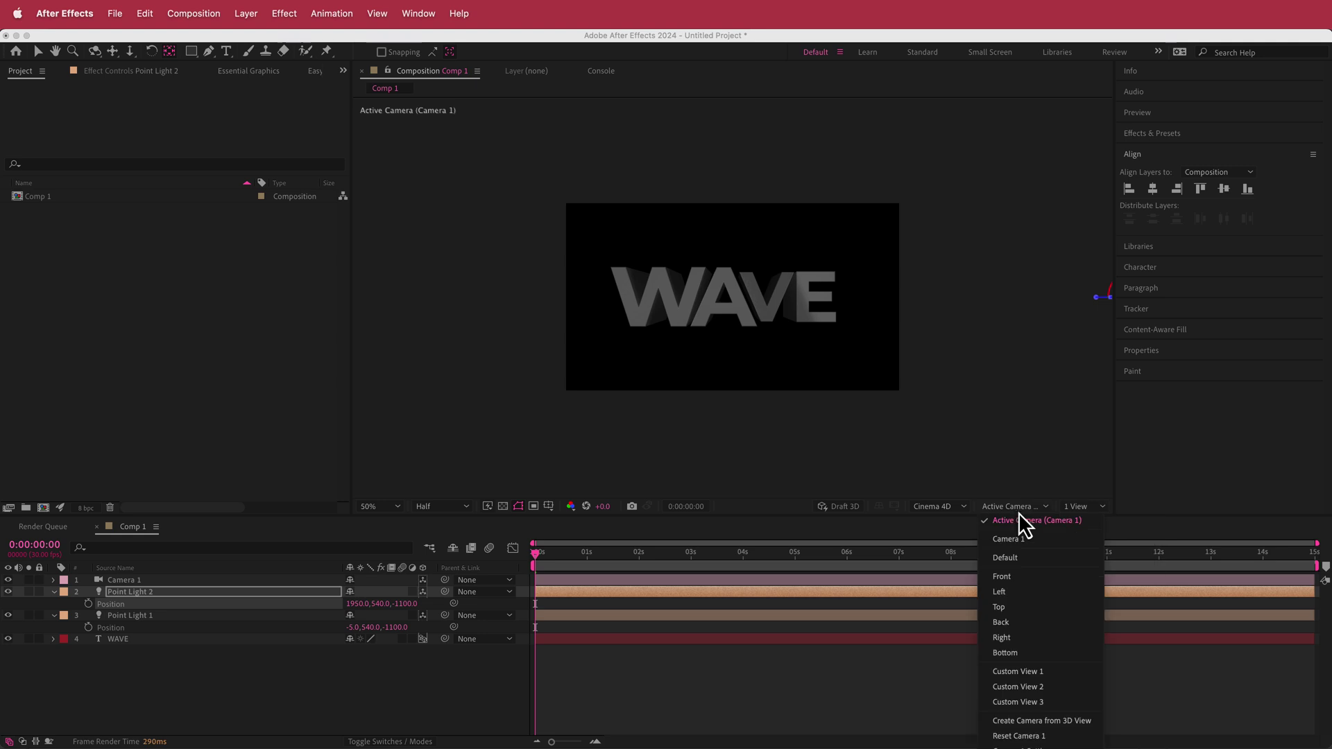
Show the composition in two views and check the lights' placement around the text from the Top view.
{"action": "left_click", "coordinate": [1080, 506]}
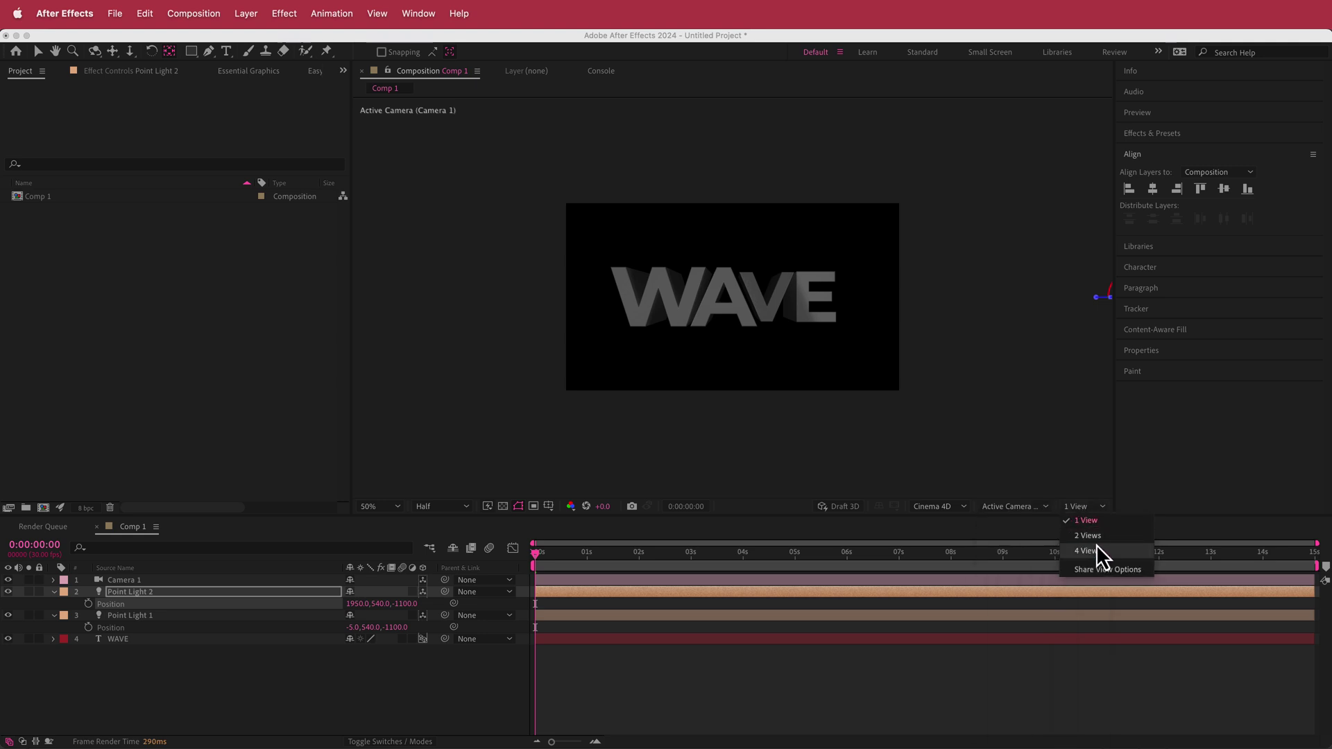
{"action": "left_click", "coordinate": [1095, 543]}
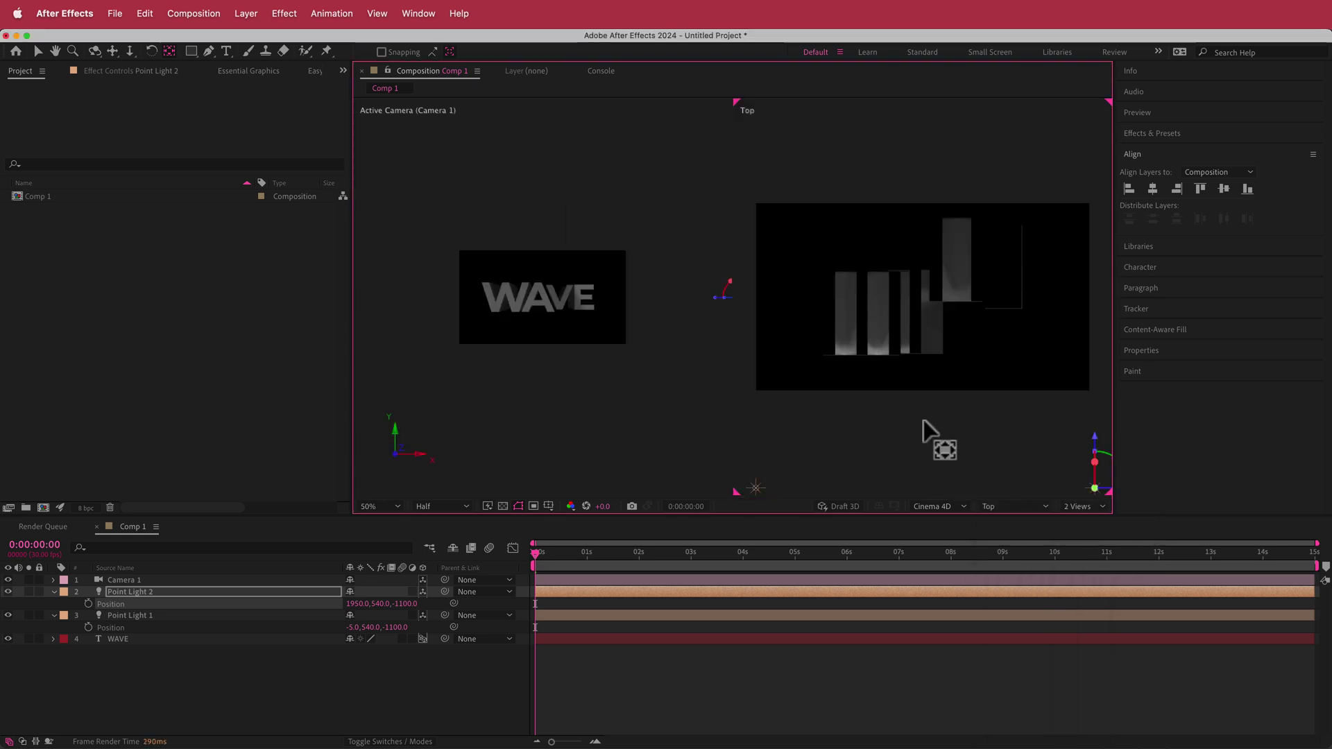
{"action": "scroll", "coordinate": [922, 421], "scroll_direction": "down", "scroll_amount": 2}
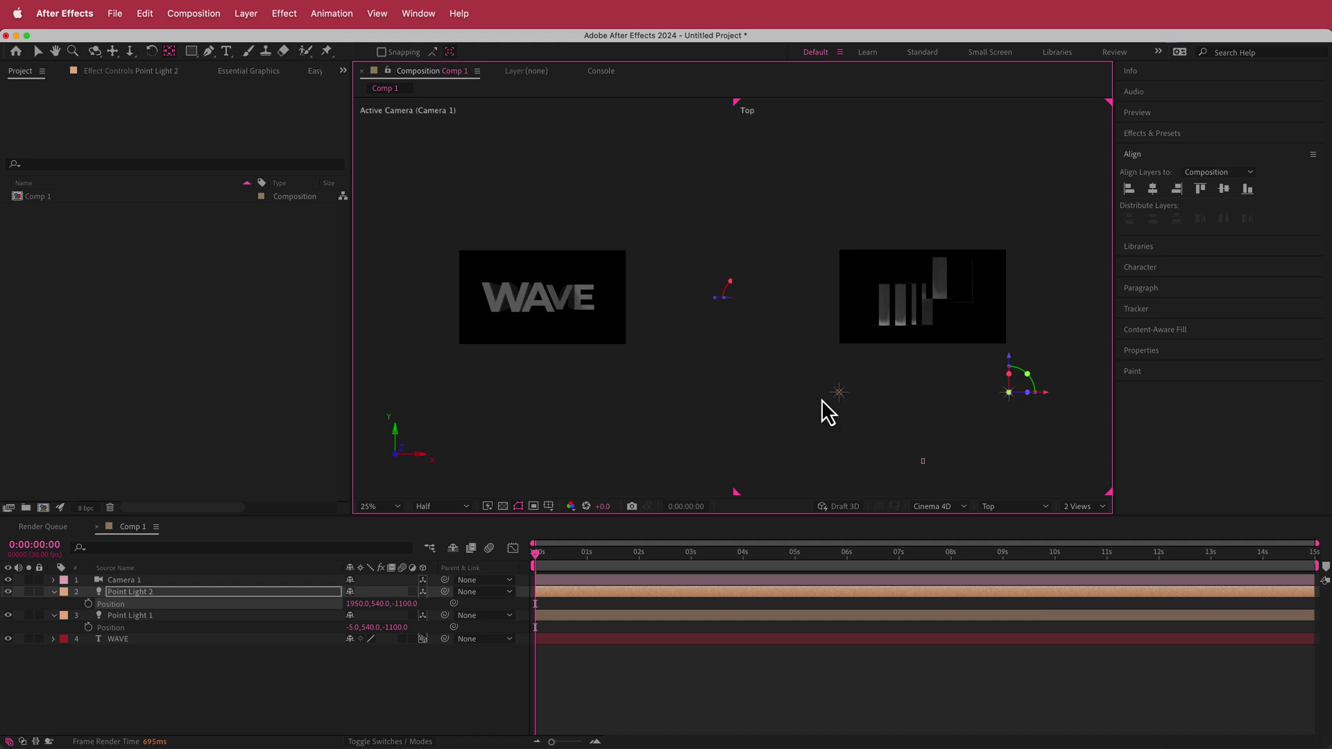
Add a white Spot light named Spot Light 1 with 50% intensity and a 50° cone angle.
{"action": "right_click", "coordinate": [434, 583]}
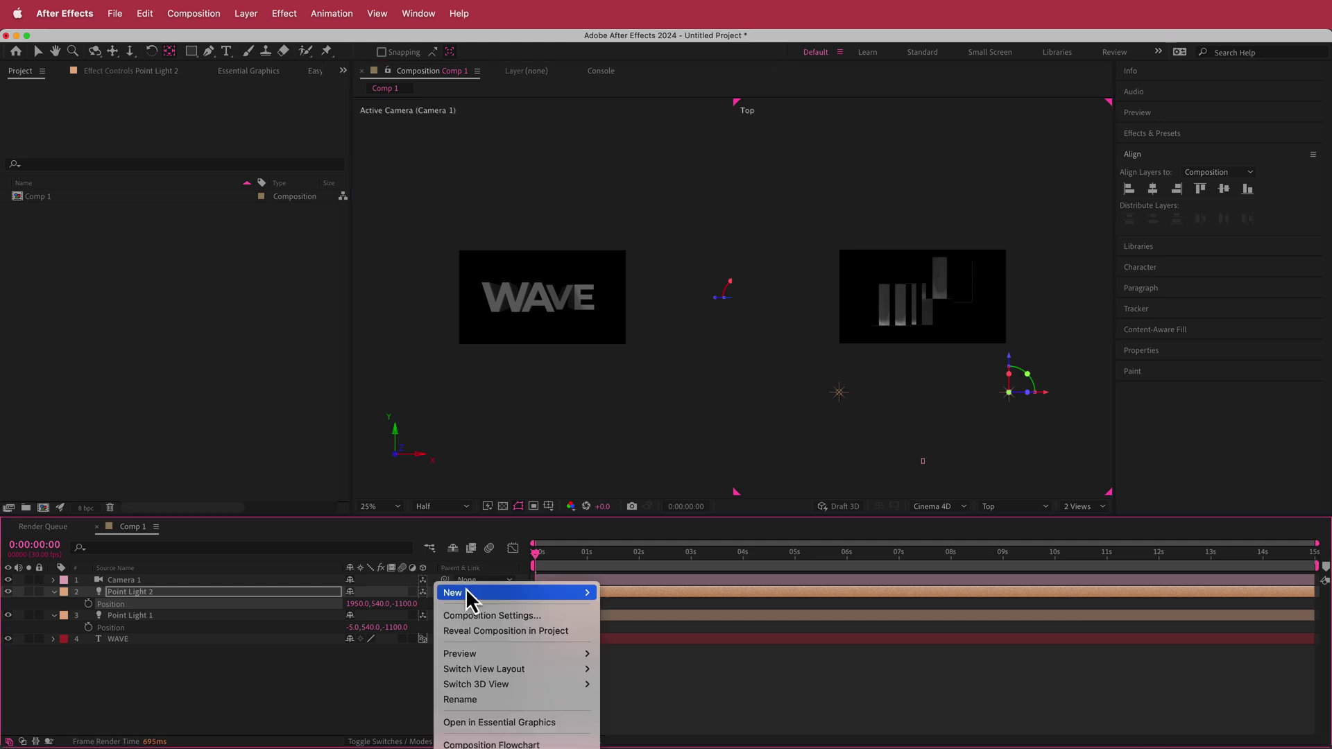
{"action": "mouse_move", "coordinate": [466, 591]}
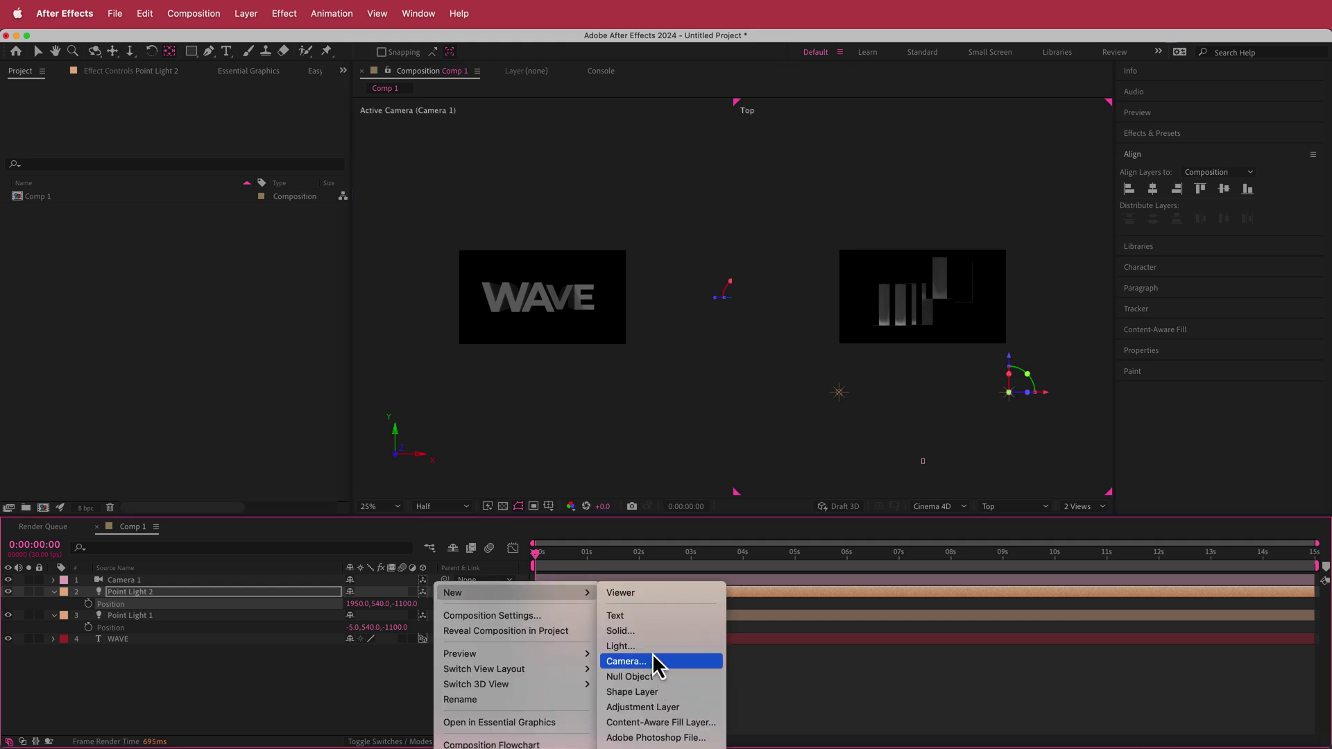
{"action": "left_click", "coordinate": [651, 646]}
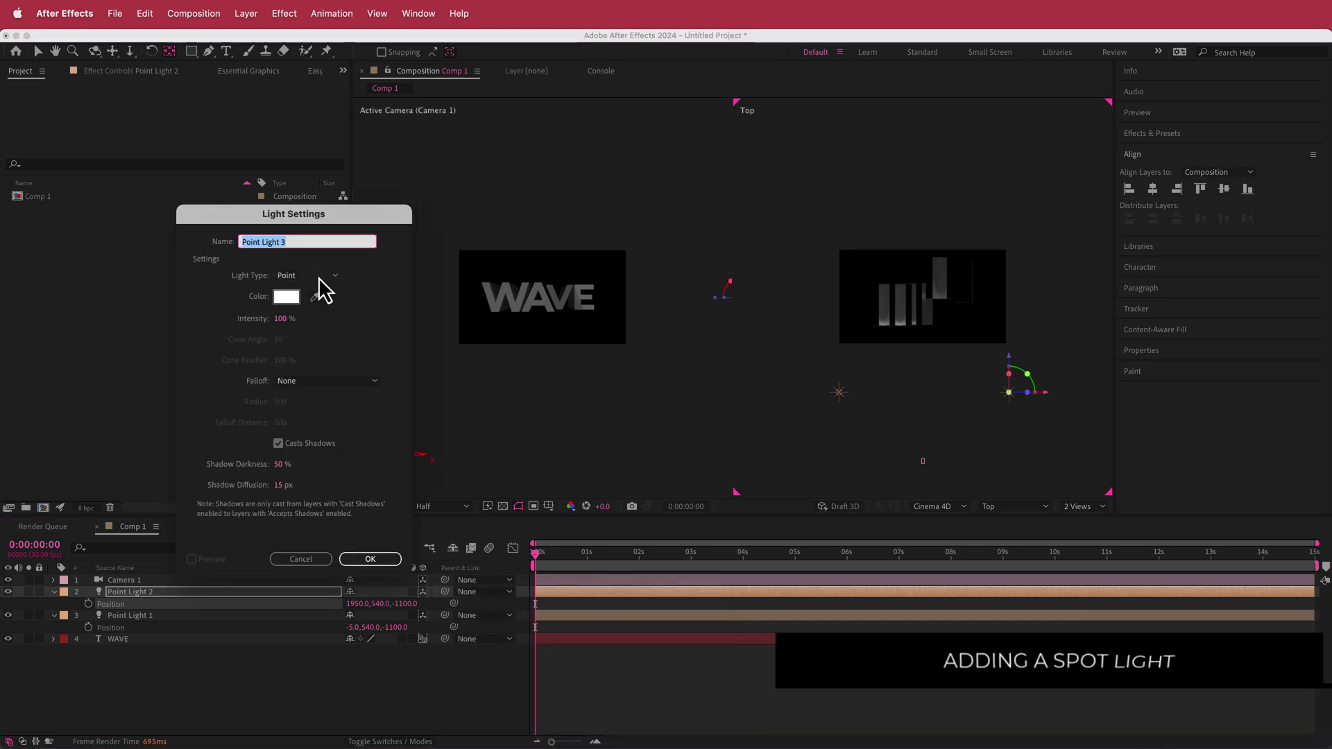
{"action": "left_click", "coordinate": [318, 279]}
{"action": "left_click", "coordinate": [309, 301]}
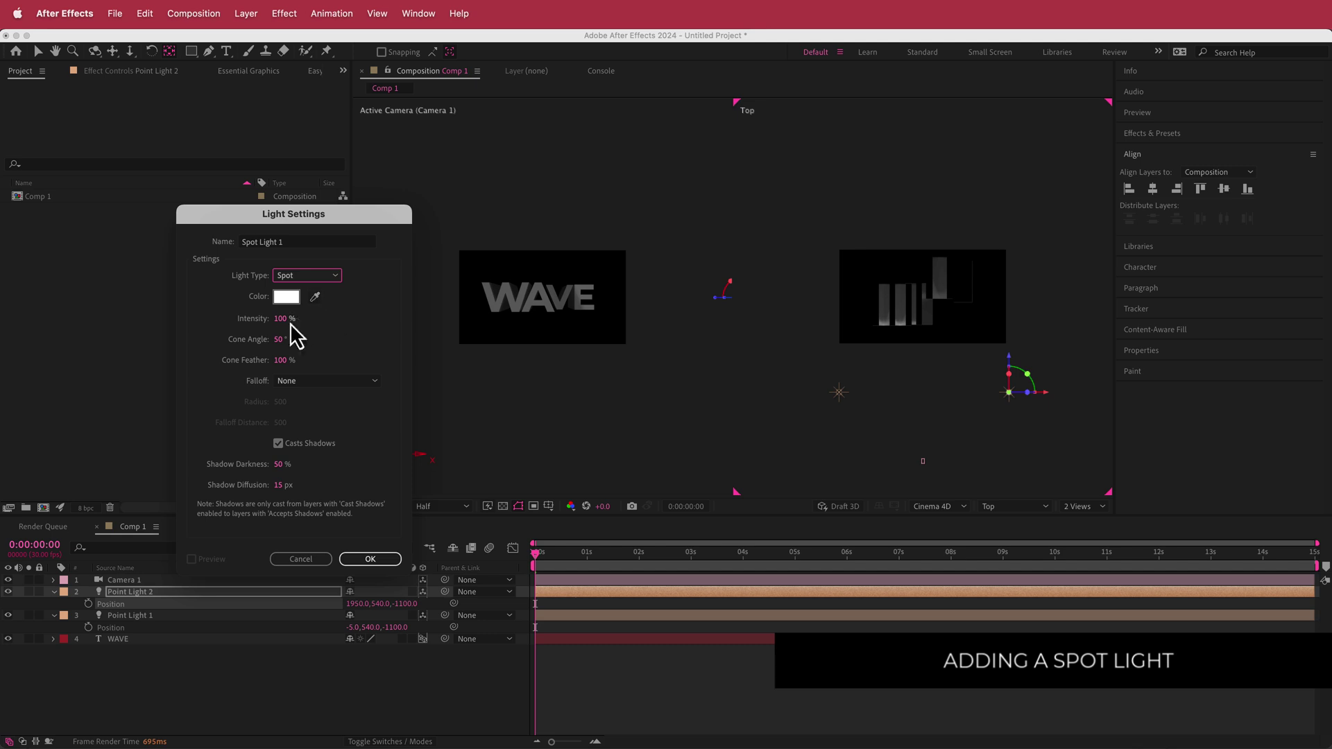
{"action": "left_click", "coordinate": [282, 319]}
{"action": "type", "text": "50"}
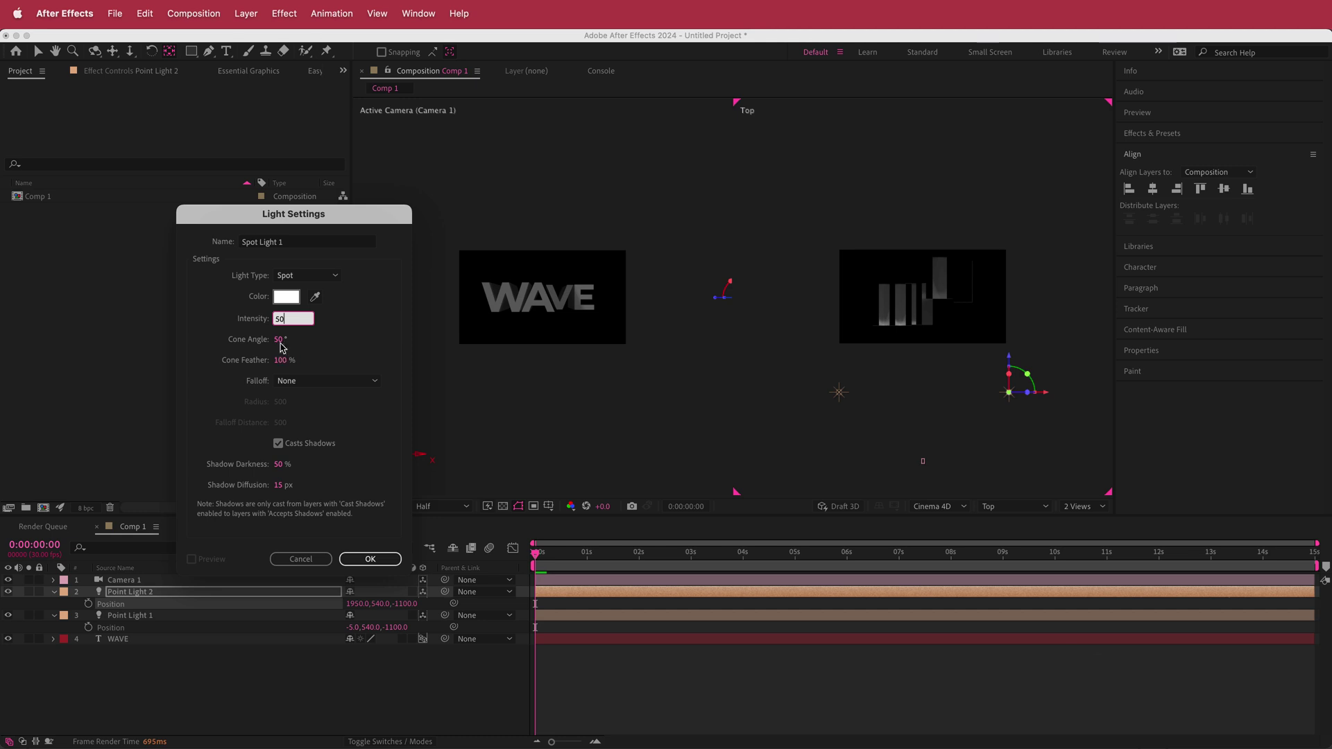
{"action": "left_click", "coordinate": [376, 560]}
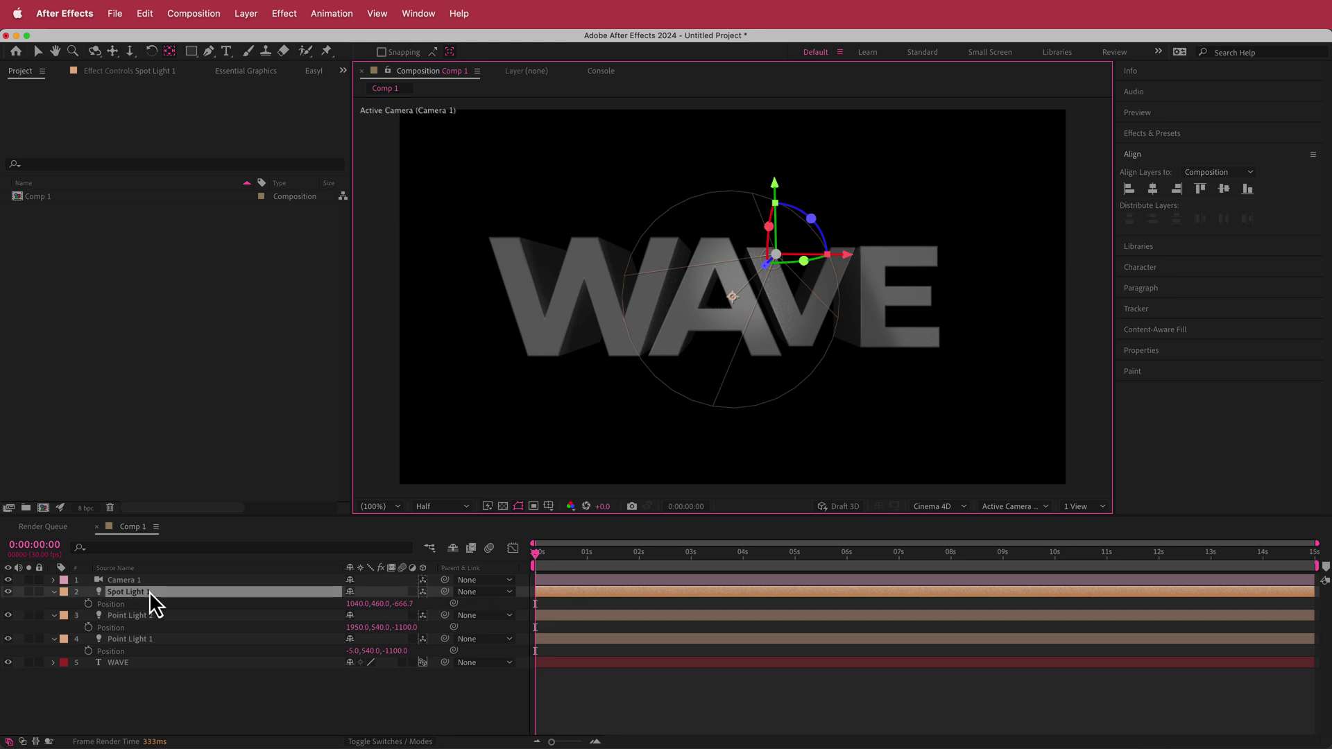
Center Spot Light 1 in the composition by setting its X position to 960 and its Y position to 540.
{"action": "left_click", "coordinate": [357, 604]}
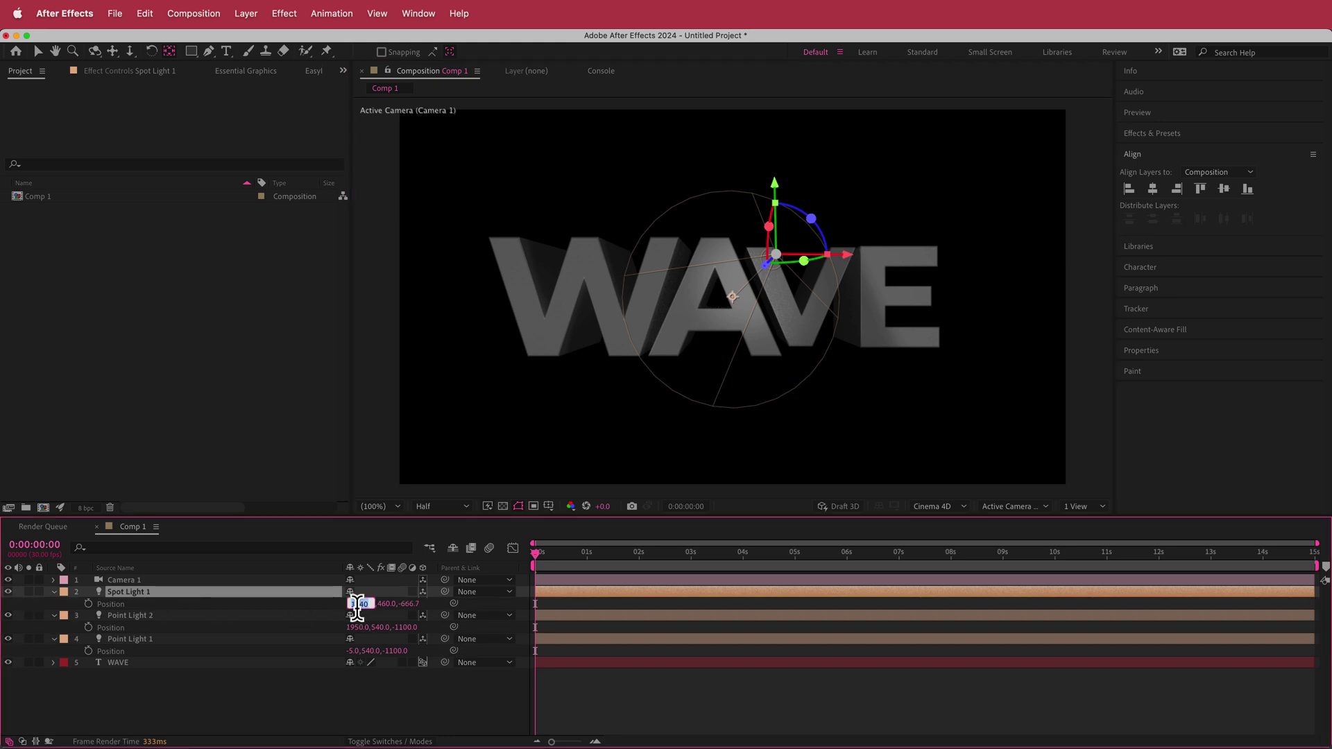
{"action": "type", "text": "1"}
{"action": "key", "text": "Return"}
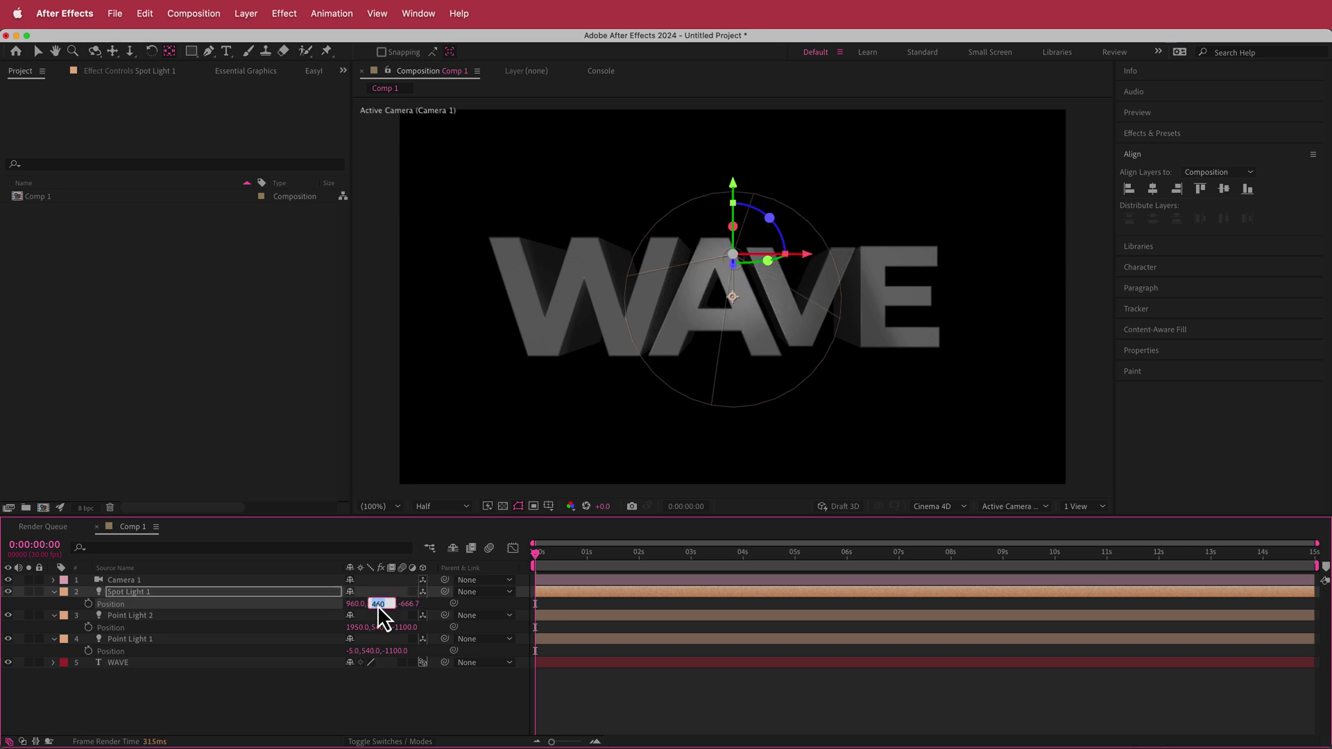
{"action": "type", "text": "1080/2"}
{"action": "key", "text": "Return"}
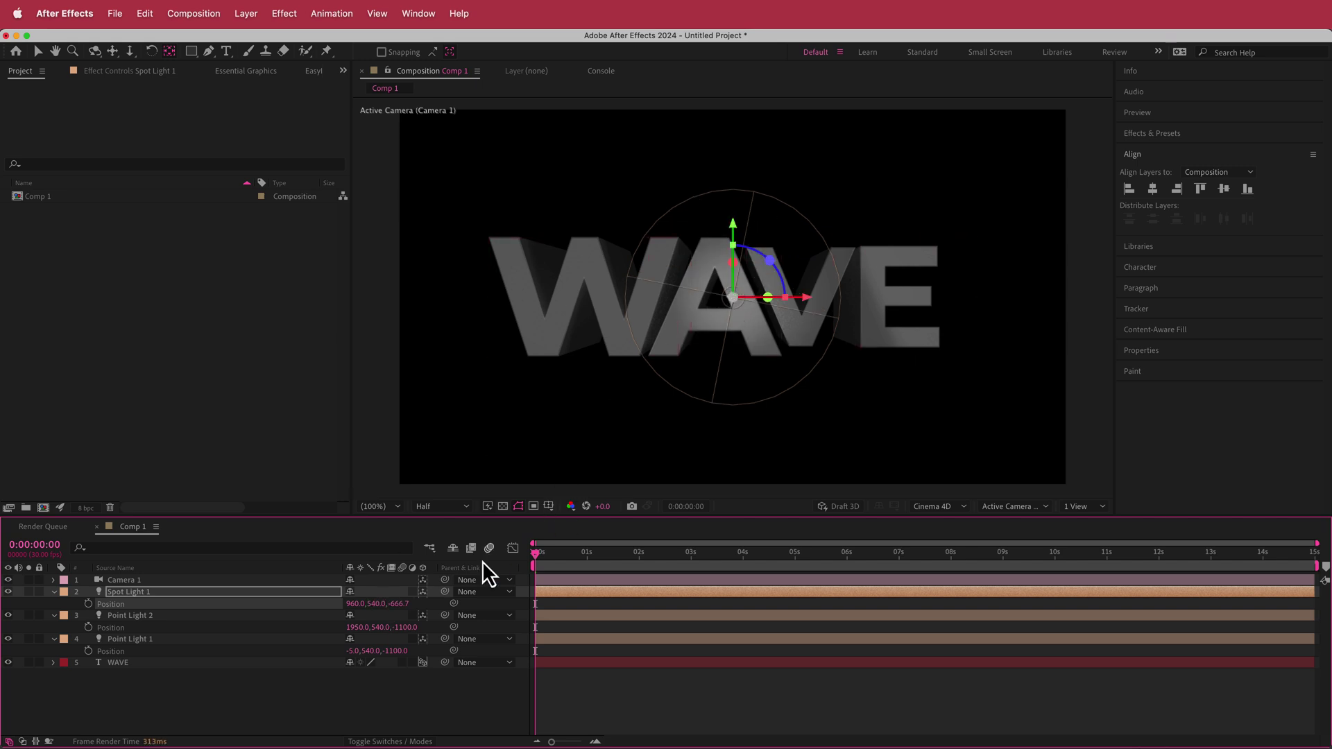
Move Spot Light 1 back from the text to a Z position of about -1700.
{"action": "left_click_drag", "start_coordinate": [400, 603], "coordinate": [244, 615]}
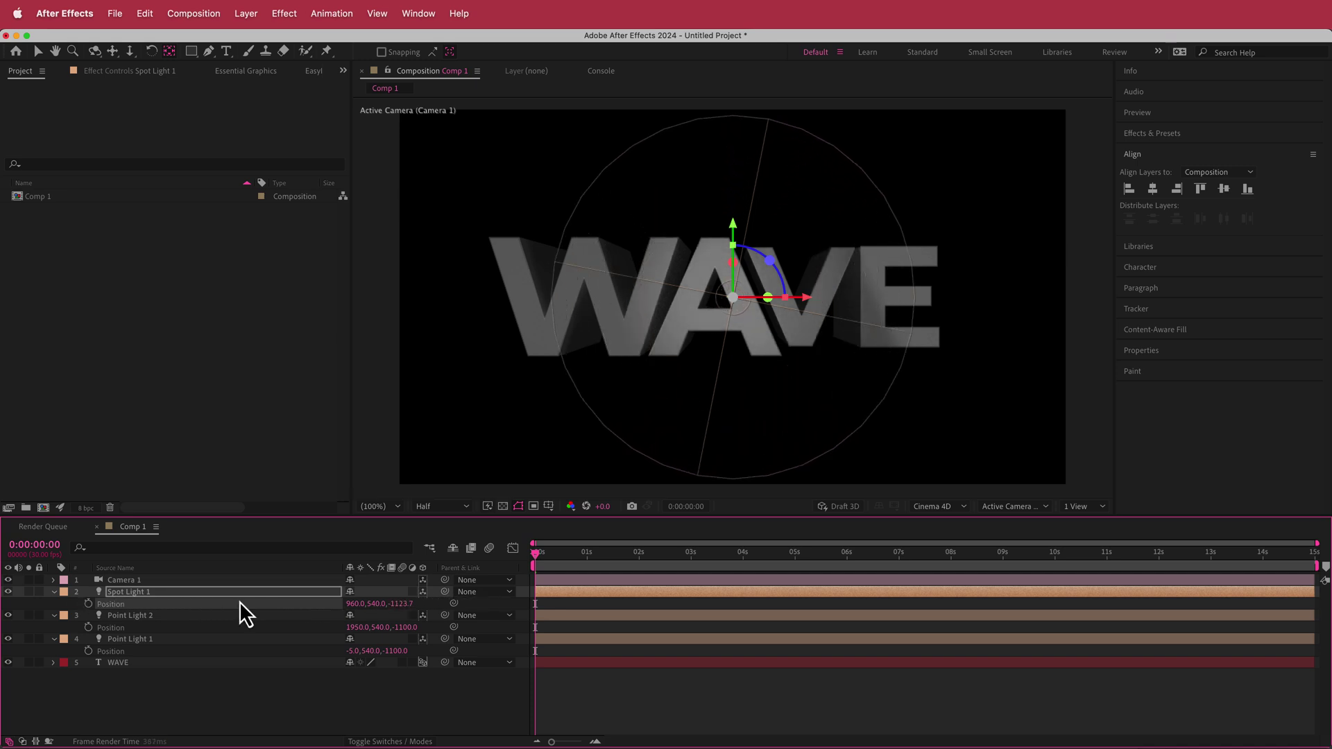
{"action": "left_click_drag", "start_coordinate": [400, 605], "coordinate": [277, 615]}
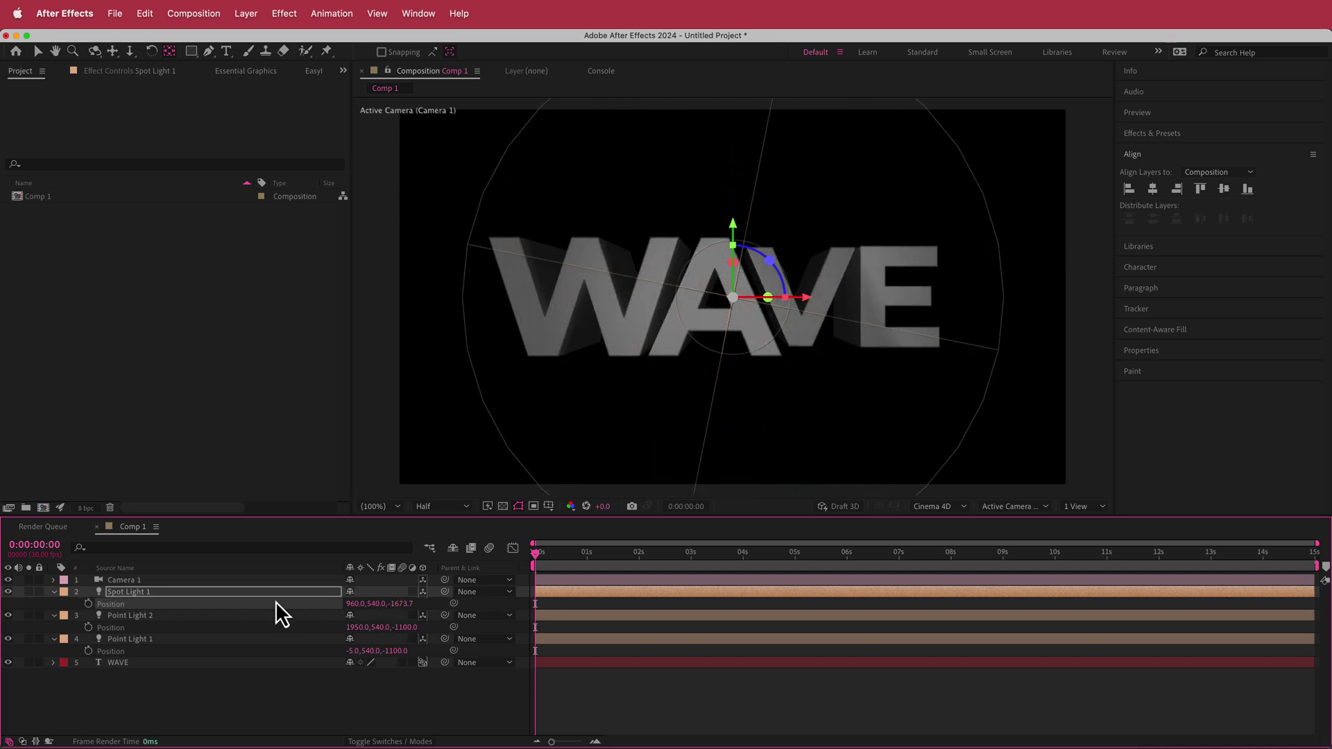
{"action": "mouse_move", "coordinate": [401, 609]}
{"action": "left_mouse_down"}
{"action": "mouse_move", "coordinate": [367, 608]}
{"action": "mouse_move", "coordinate": [384, 606]}
{"action": "left_mouse_up"}
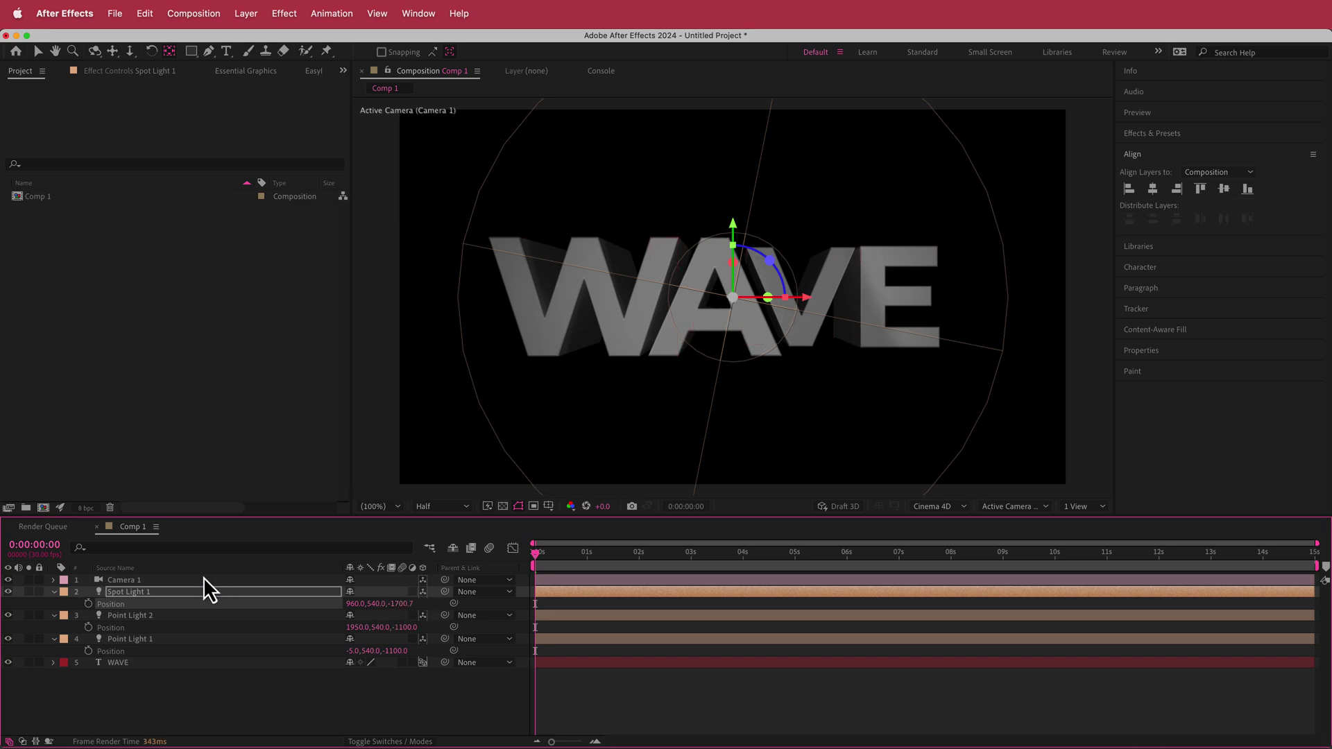
Edit Spot Light 1's settings and narrow its cone angle to 31°.
{"action": "left_click", "coordinate": [143, 593]}
{"action": "double_click", "coordinate": [143, 592]}
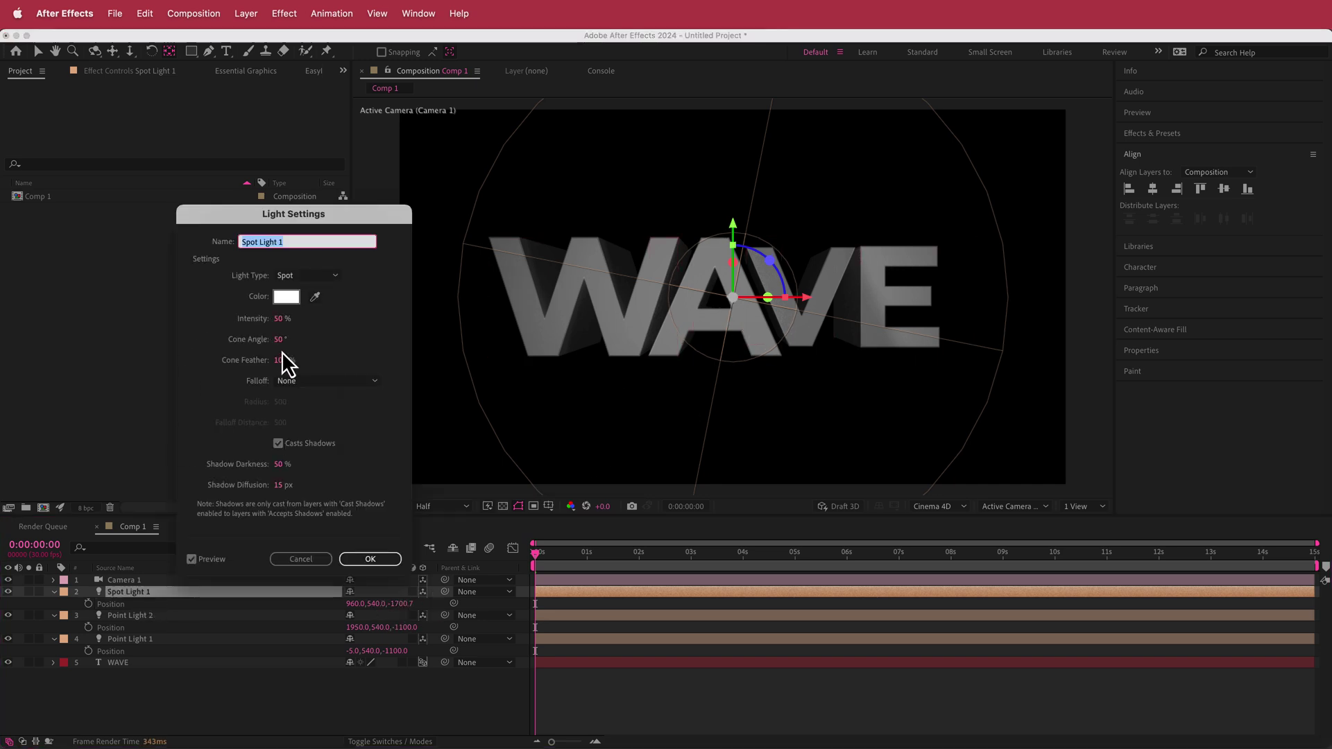
{"action": "left_click_drag", "start_coordinate": [280, 345], "coordinate": [264, 342]}
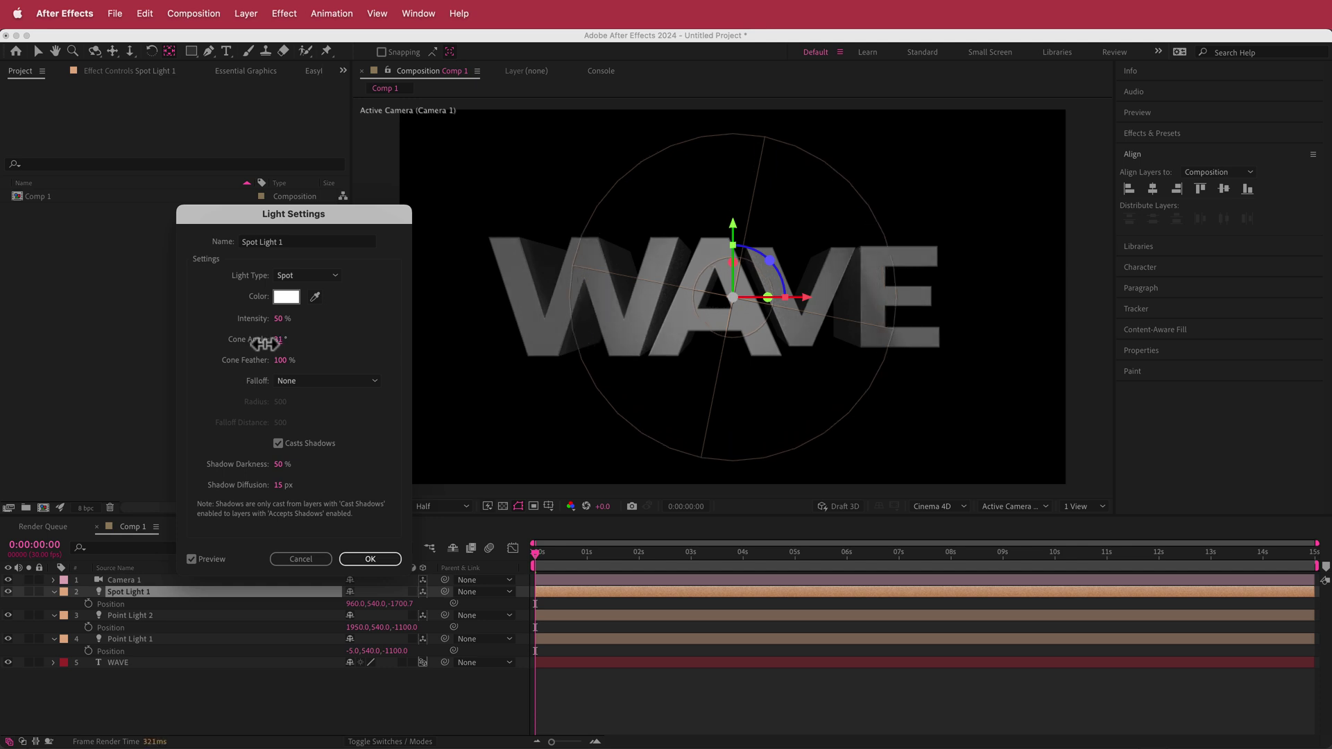
{"action": "left_click", "coordinate": [380, 559]}
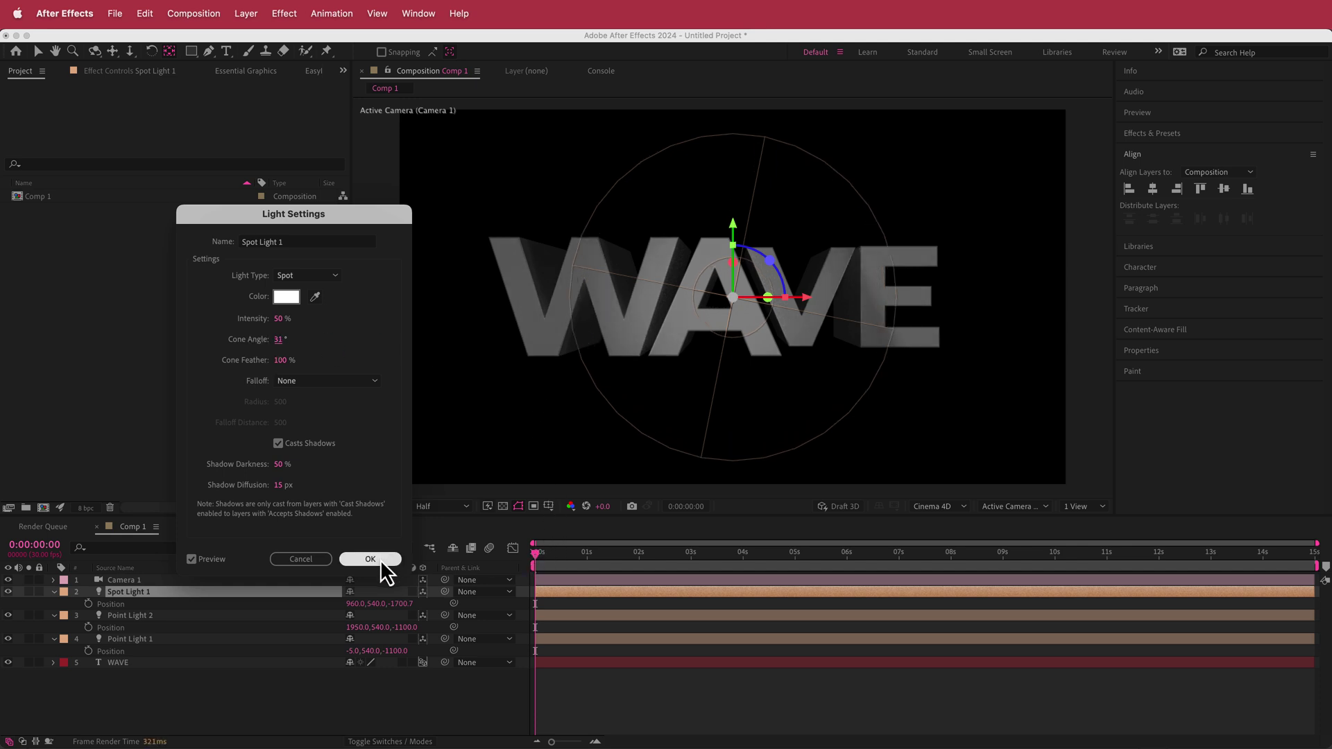
Scrub the opening frames to check the lighting and add an adjustment layer directly above Spot Light 1.
{"action": "left_click", "coordinate": [546, 554]}
{"action": "left_click_drag", "start_coordinate": [545, 554], "coordinate": [529, 580]}
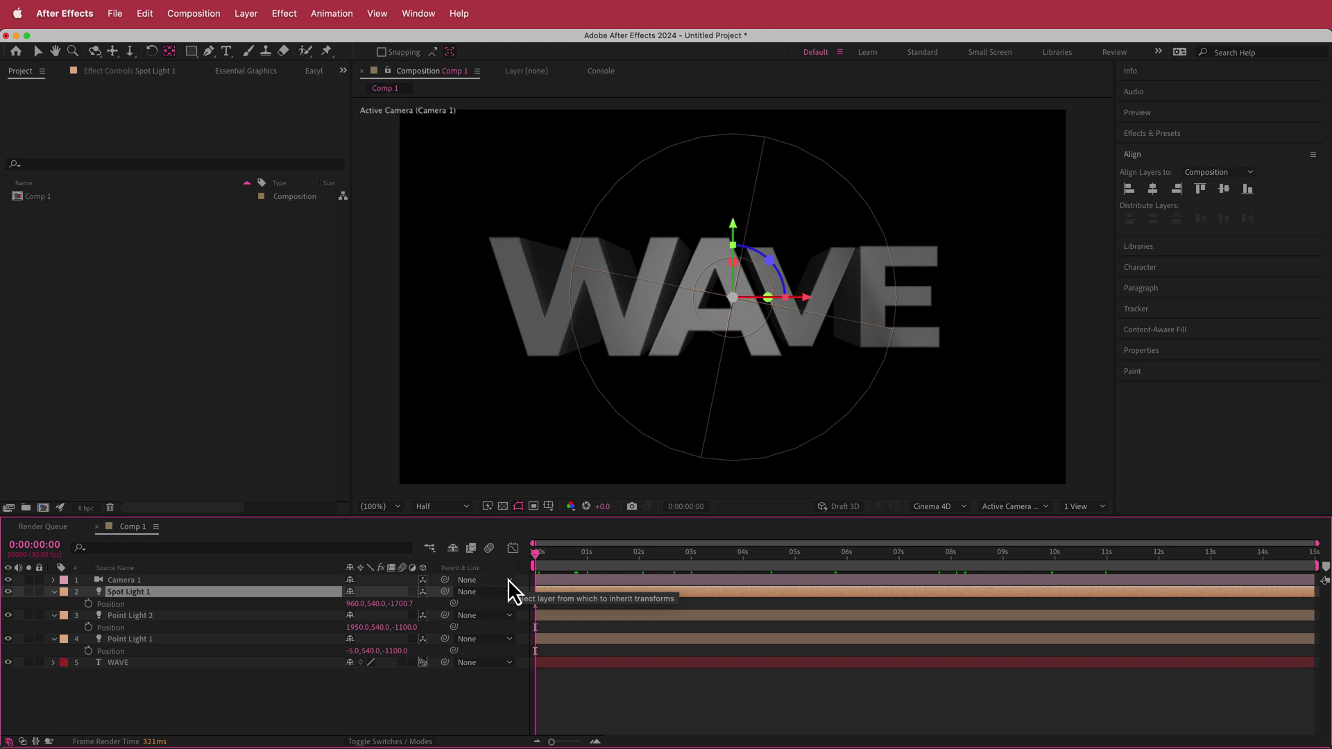
{"action": "right_click", "coordinate": [437, 581]}
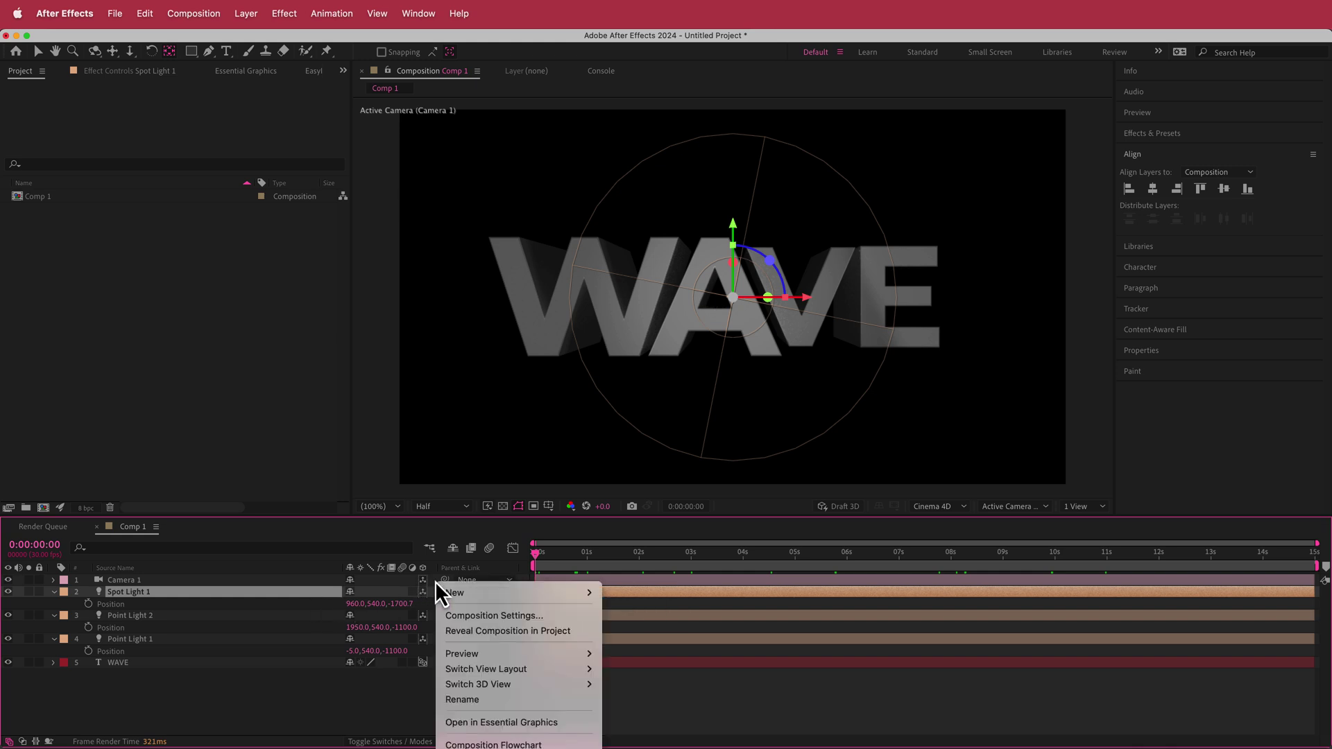
{"action": "mouse_move", "coordinate": [510, 591]}
{"action": "left_click", "coordinate": [685, 707]}
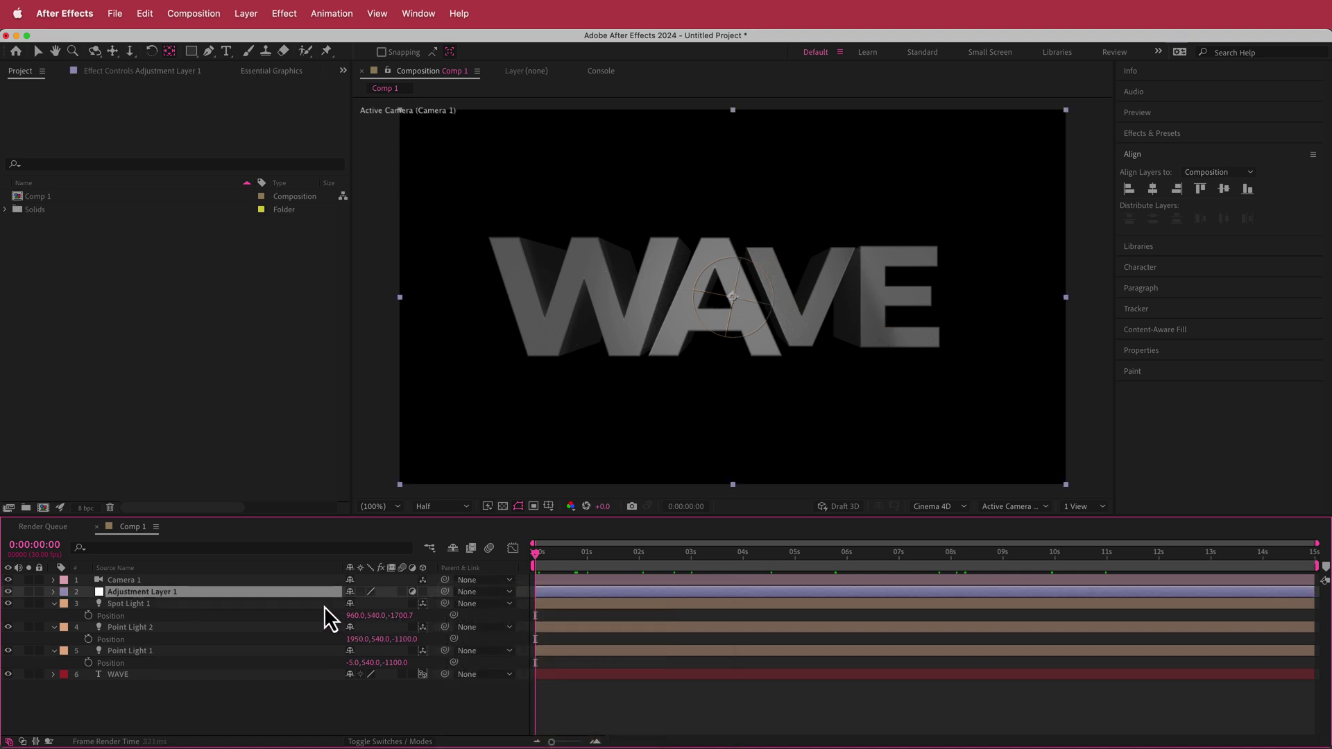
Apply Curves to the adjustment layer and shape the RGB curve into a gentle S, with darker shadows and brighter highlights.
{"action": "key", "text": "ctrl+space"}
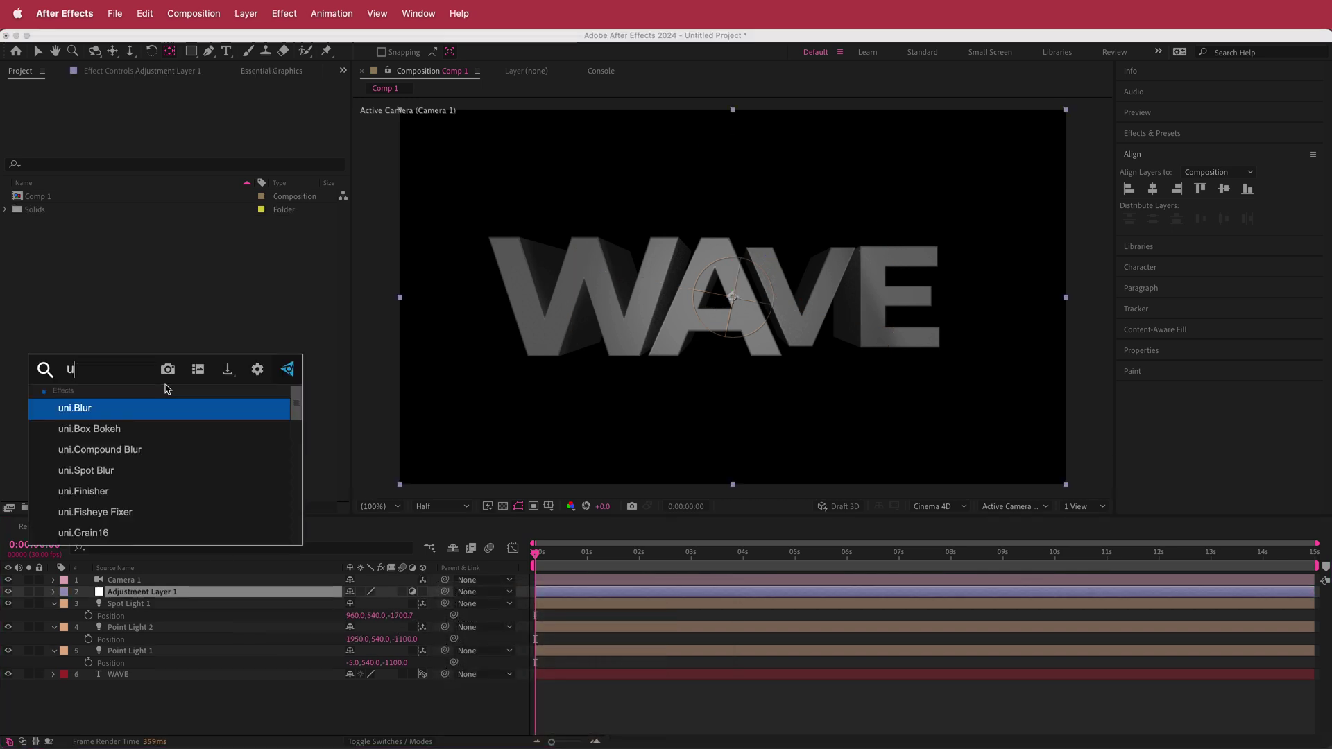
{"action": "type", "text": "curv"}
{"action": "key", "text": "Return"}
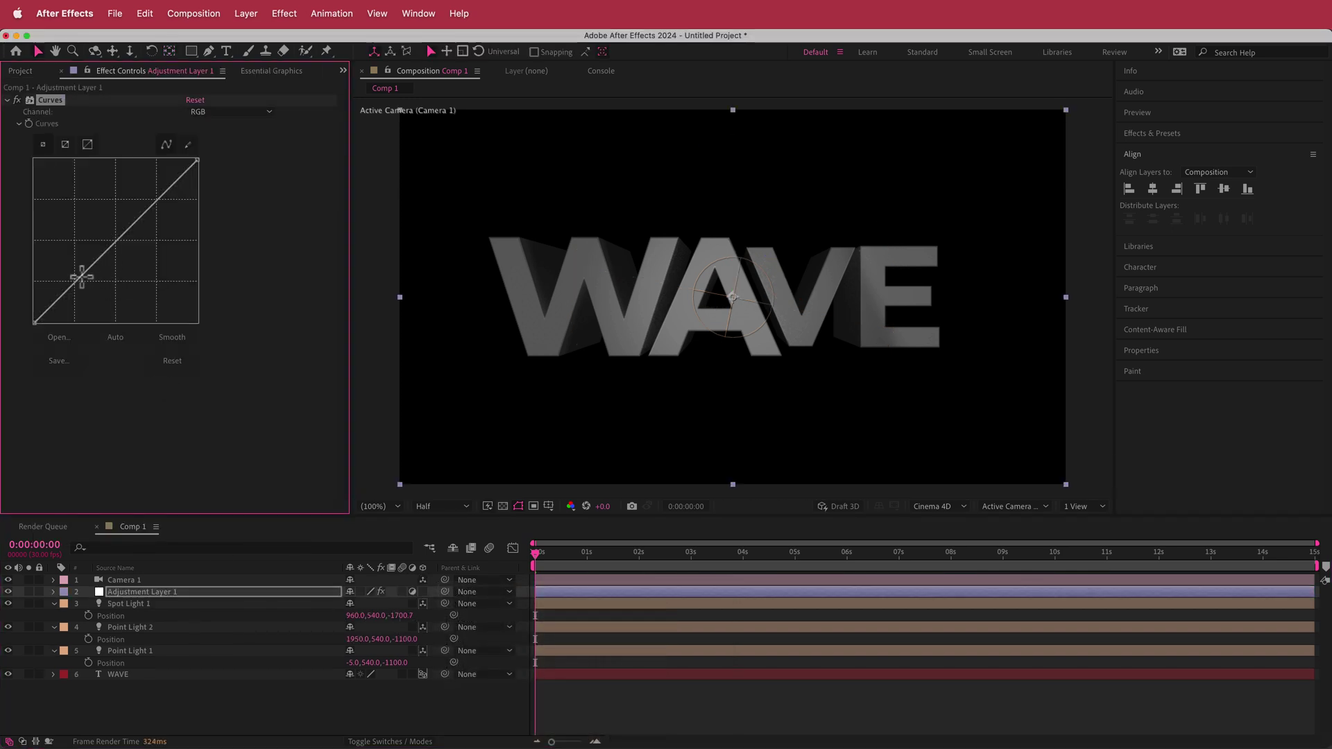
{"action": "left_click_drag", "start_coordinate": [89, 290], "coordinate": [95, 284]}
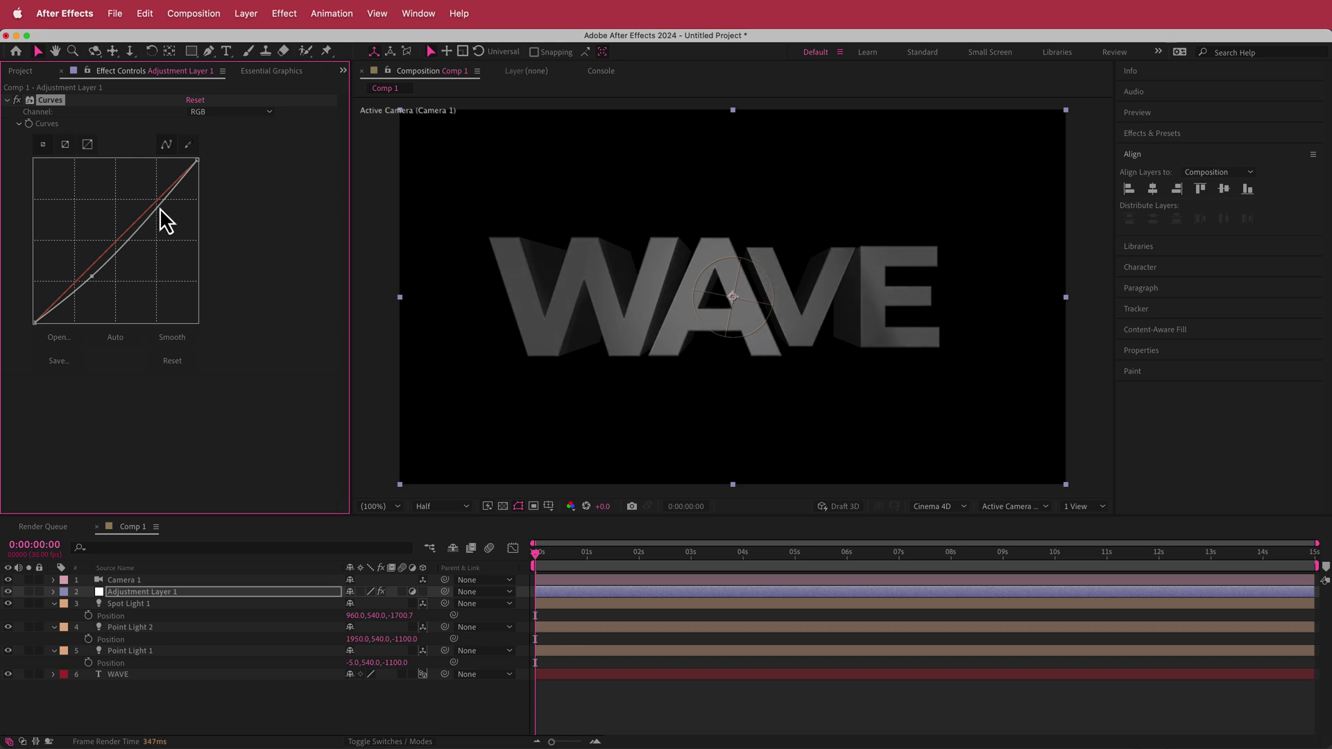
{"action": "left_click_drag", "start_coordinate": [159, 212], "coordinate": [148, 195]}
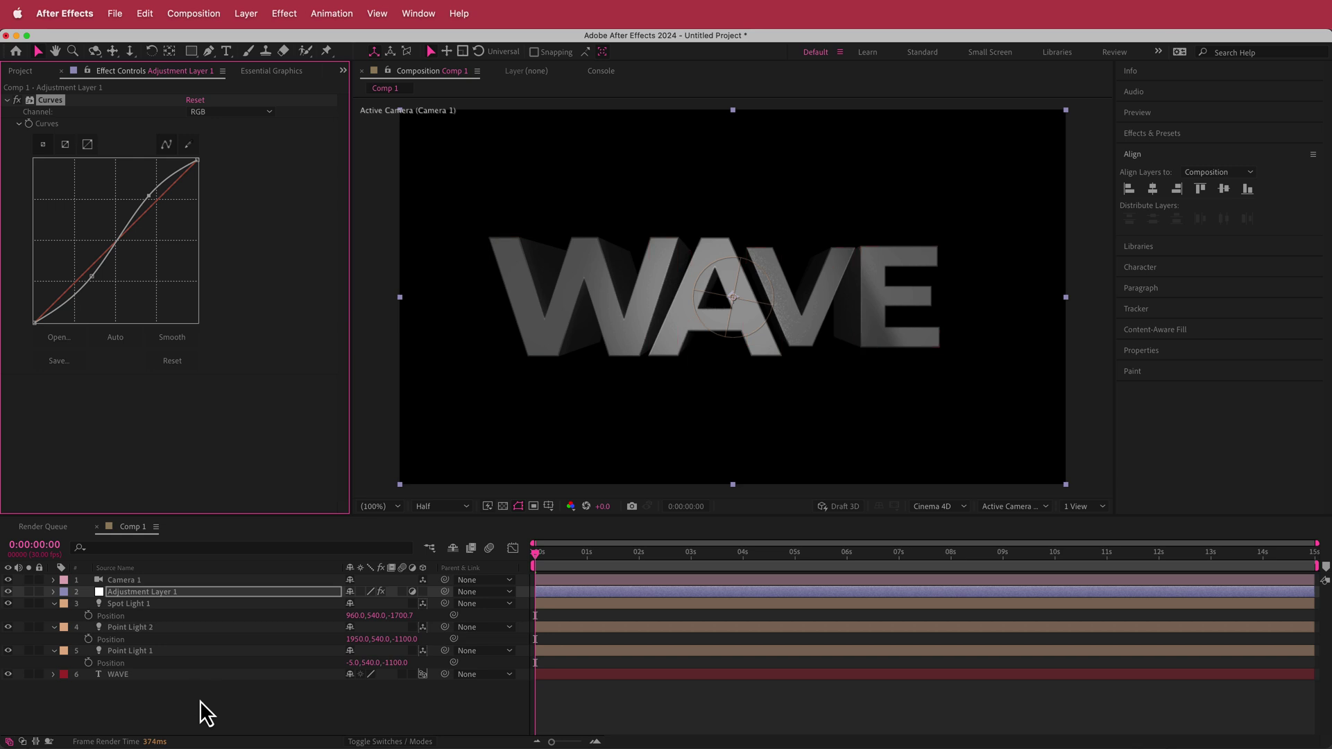
Pre-compose all the layers in Comp 1 into a new composition named TEXT, moving all attributes.
{"action": "left_click_drag", "start_coordinate": [200, 700], "coordinate": [138, 580]}
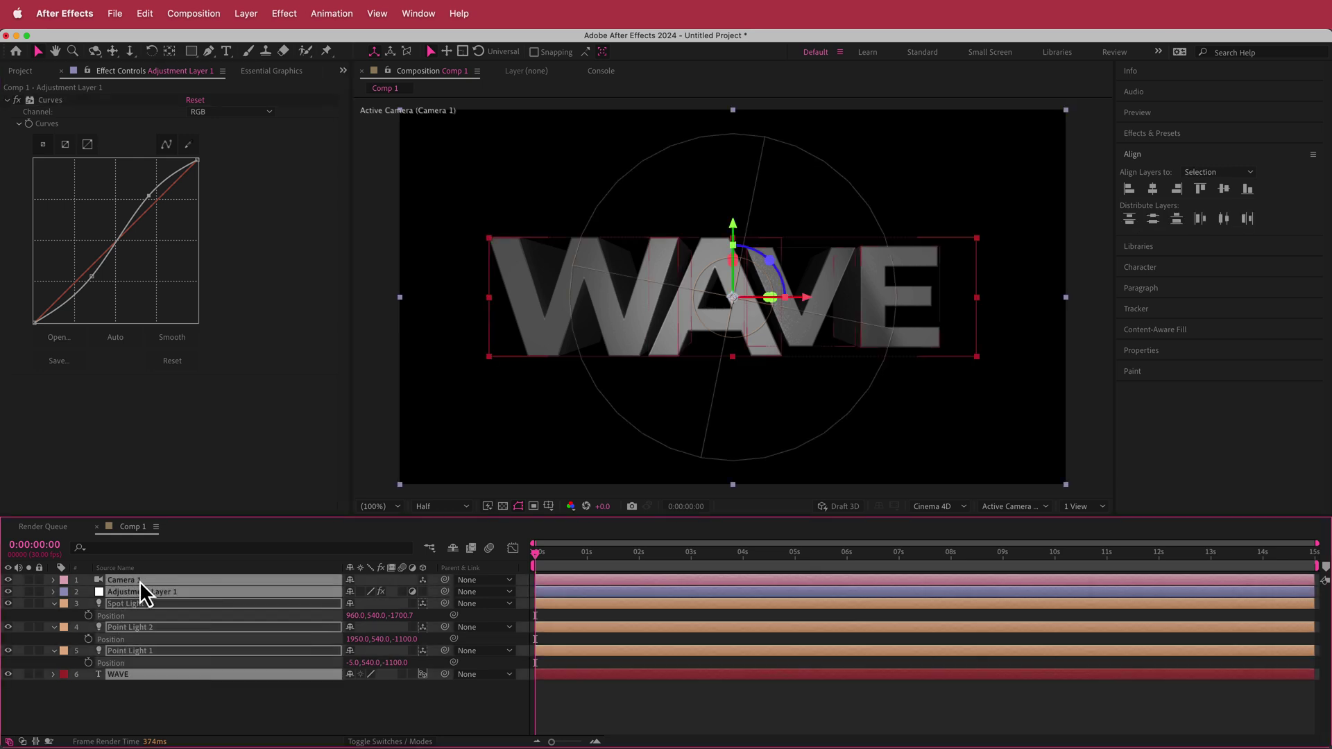
{"action": "left_click", "coordinate": [248, 15]}
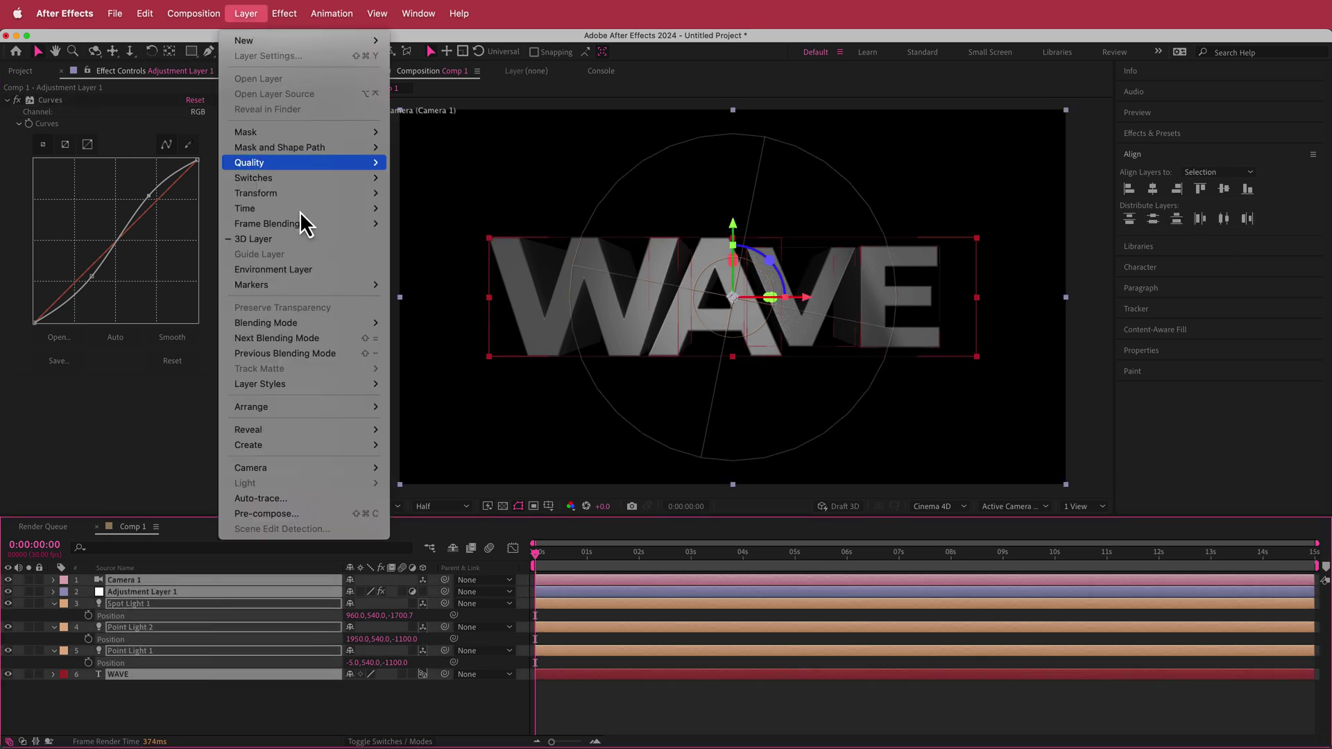
{"action": "left_click", "coordinate": [326, 514]}
{"action": "type", "text": "TEXT"}
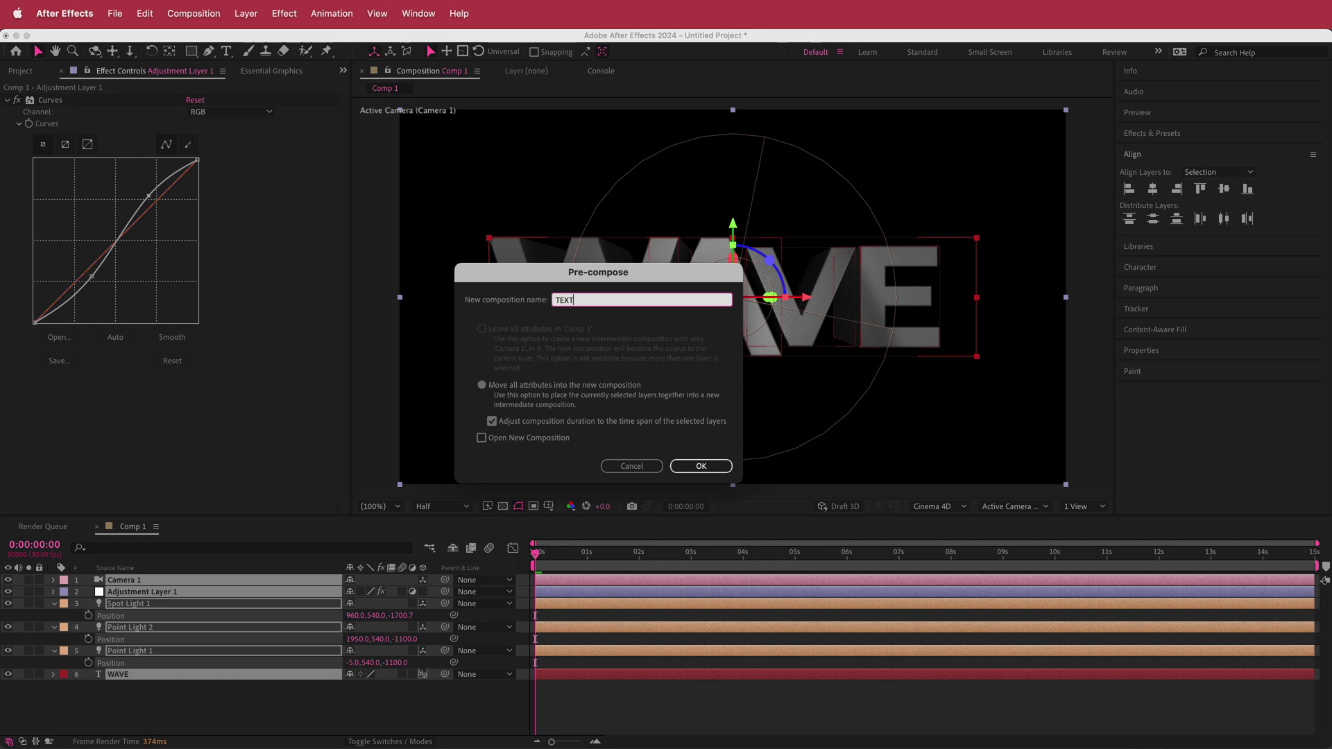
{"action": "key", "text": "Return"}
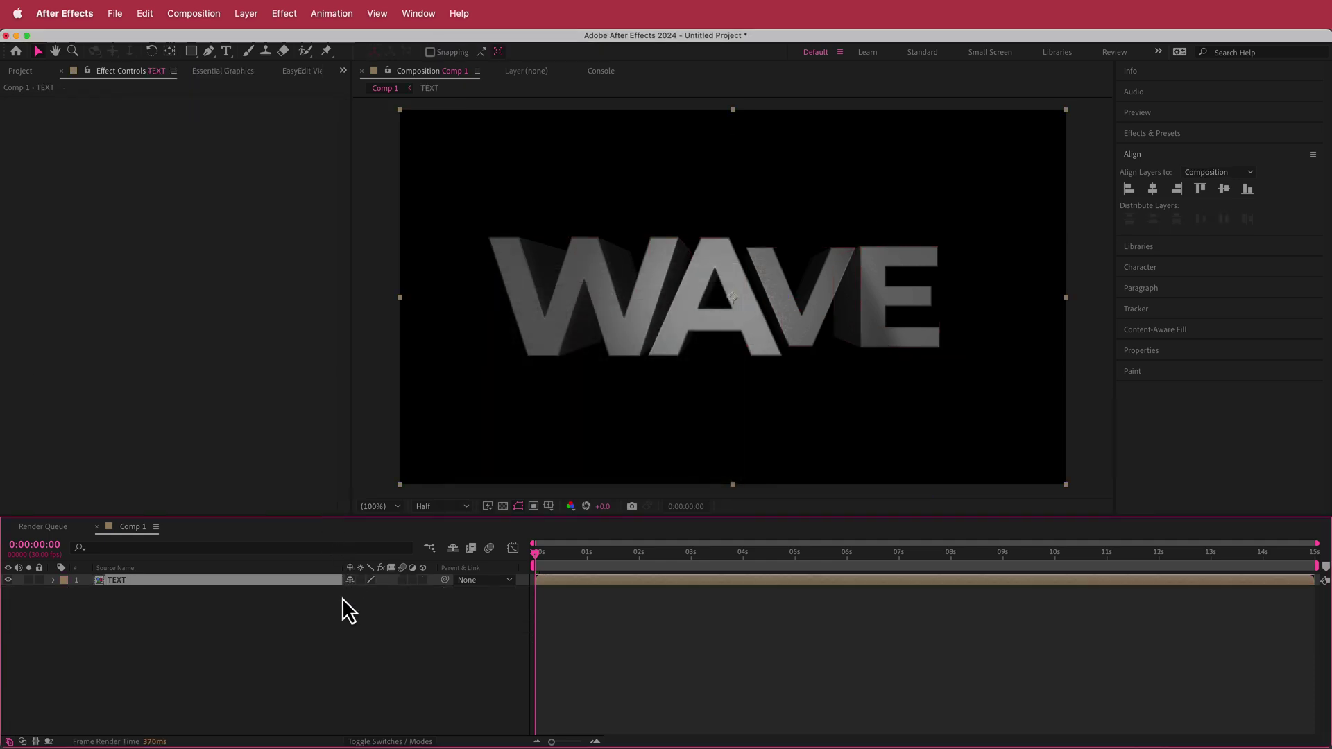
Create a white 1920 x 1080 px solid named BG and place it below the TEXT layer.
{"action": "right_click", "coordinate": [339, 597]}
{"action": "mouse_move", "coordinate": [377, 608]}
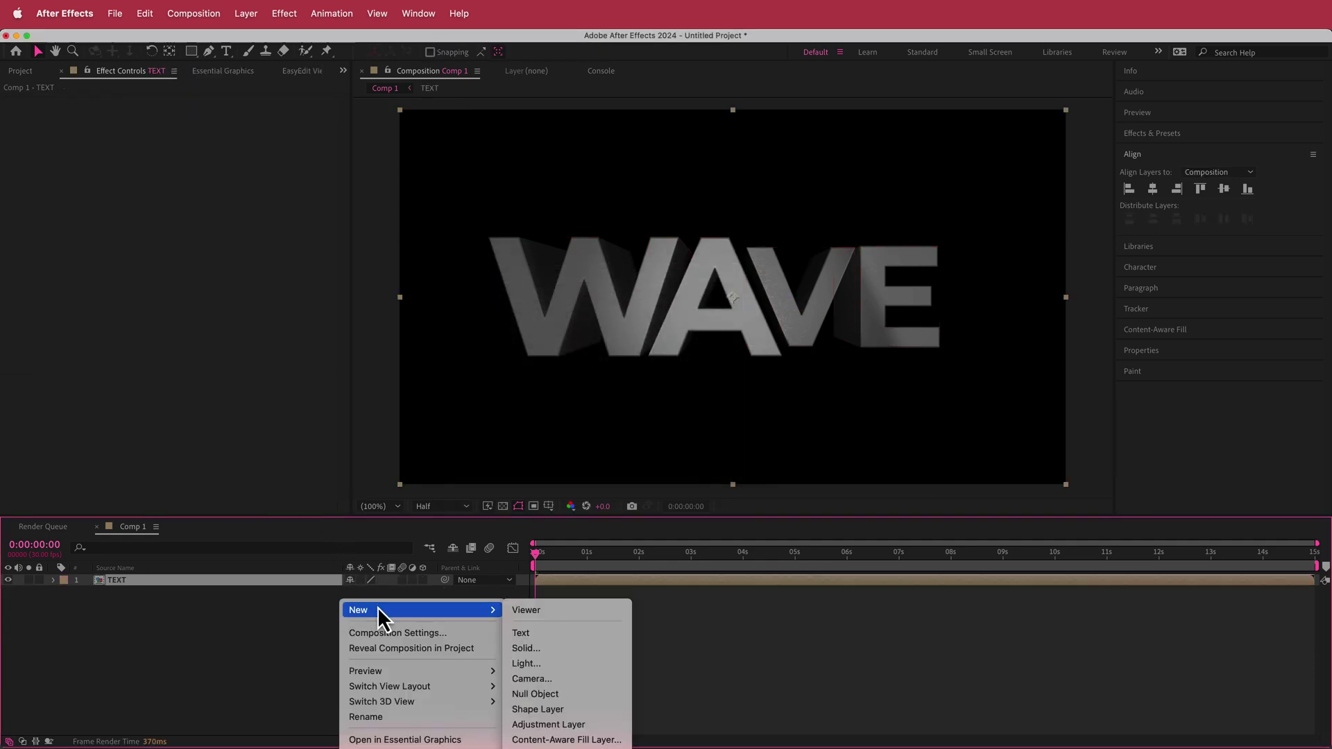
{"action": "left_click", "coordinate": [559, 651]}
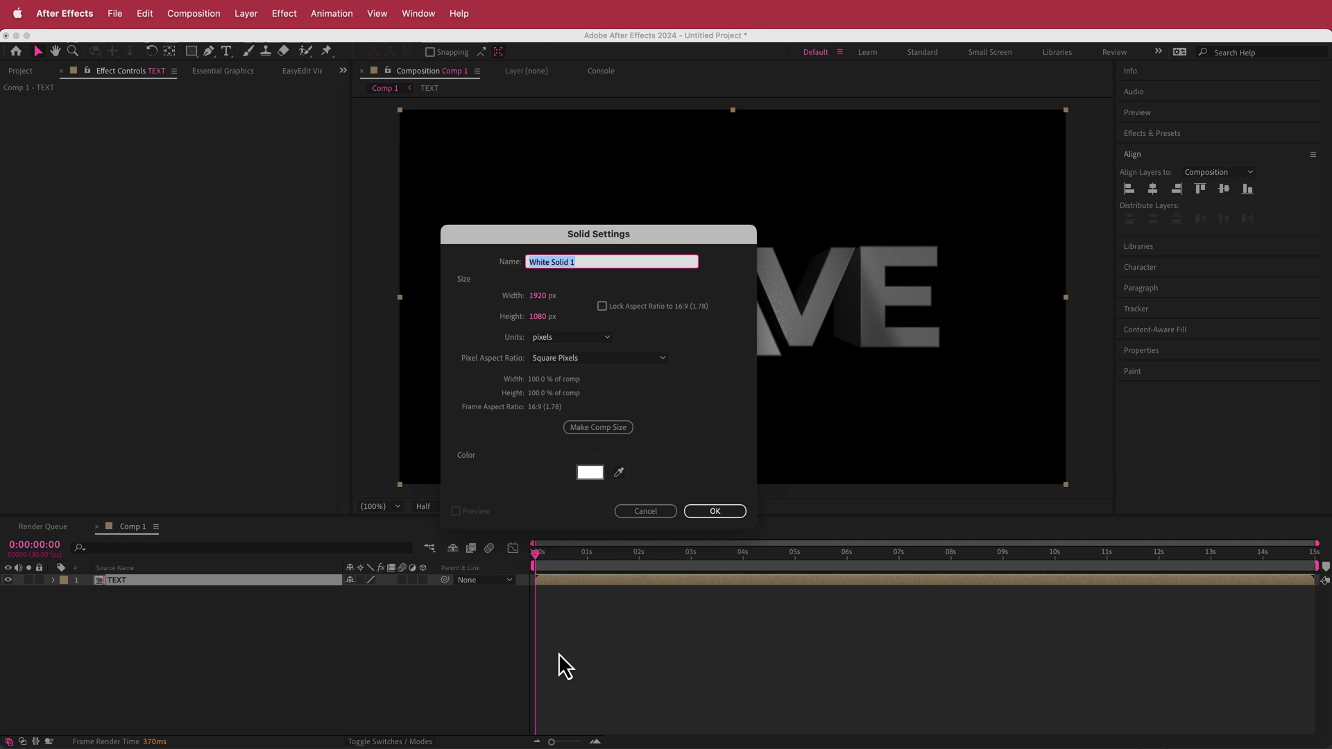
{"action": "type", "text": "BG"}
{"action": "key", "text": "Return"}
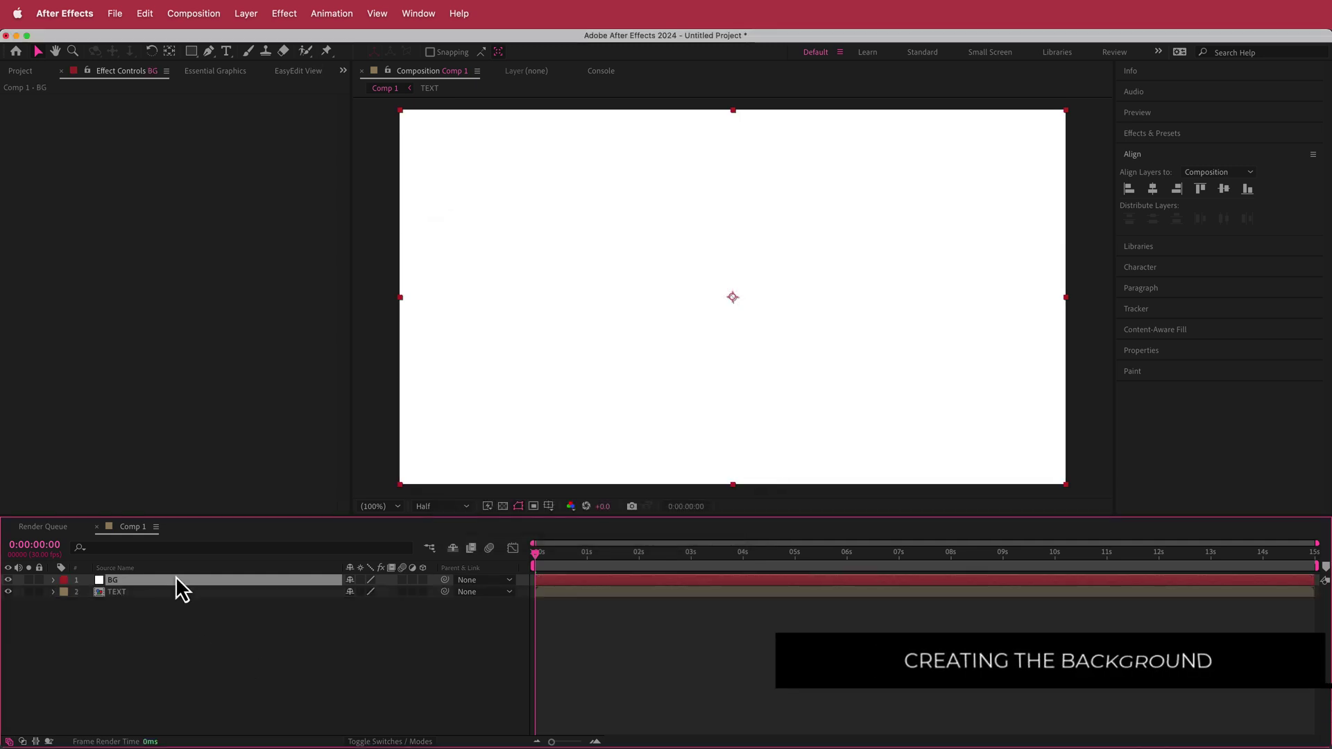
{"action": "left_click_drag", "start_coordinate": [176, 581], "coordinate": [173, 610]}
Apply the Gradient Ramp effect to the BG layer.
{"action": "key", "text": "ctrl+space"}
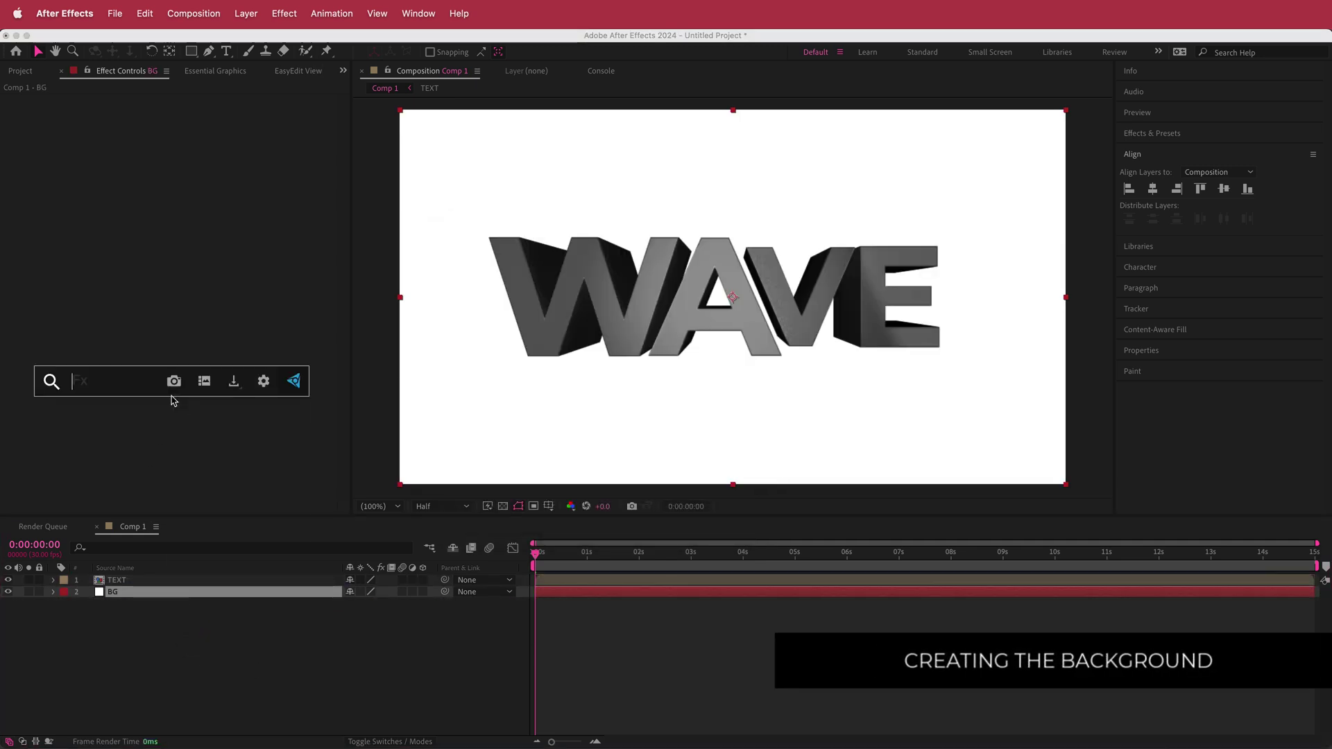
{"action": "type", "text": "ramp"}
{"action": "key", "text": "Down"}
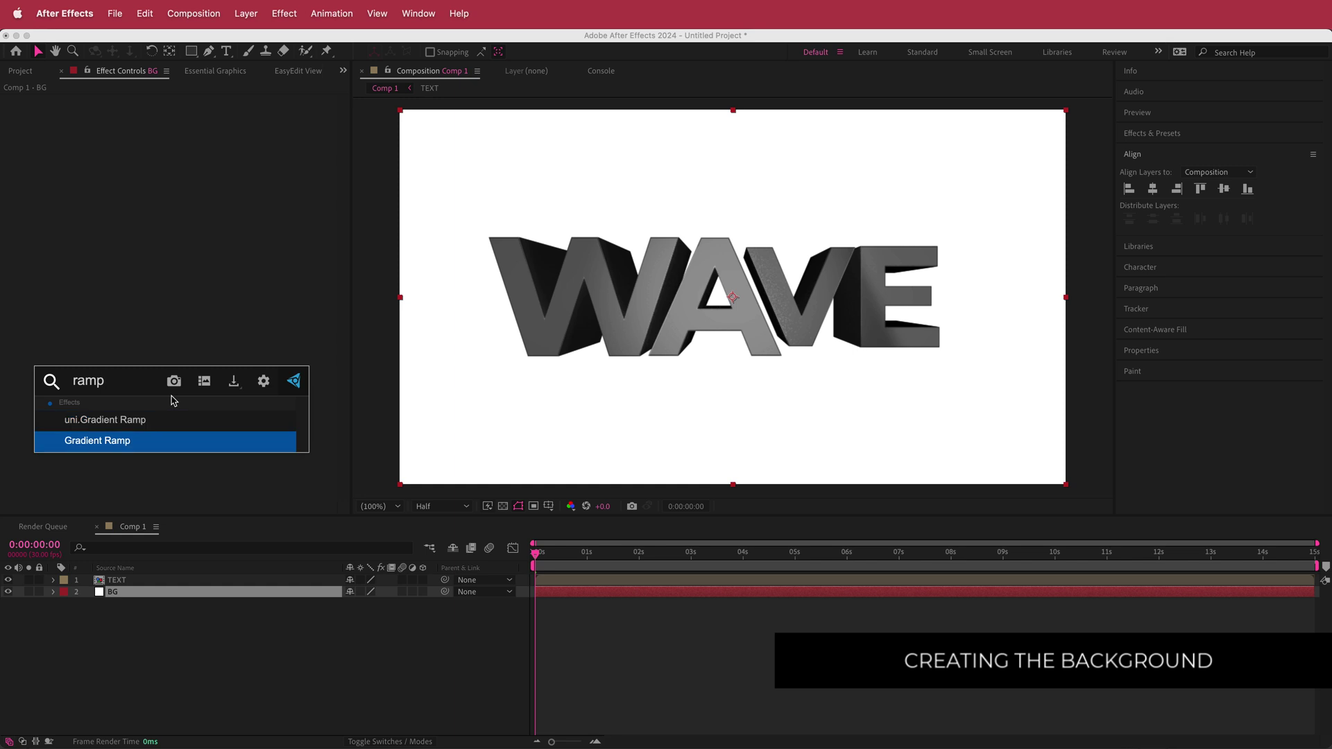
{"action": "key", "text": "Return"}
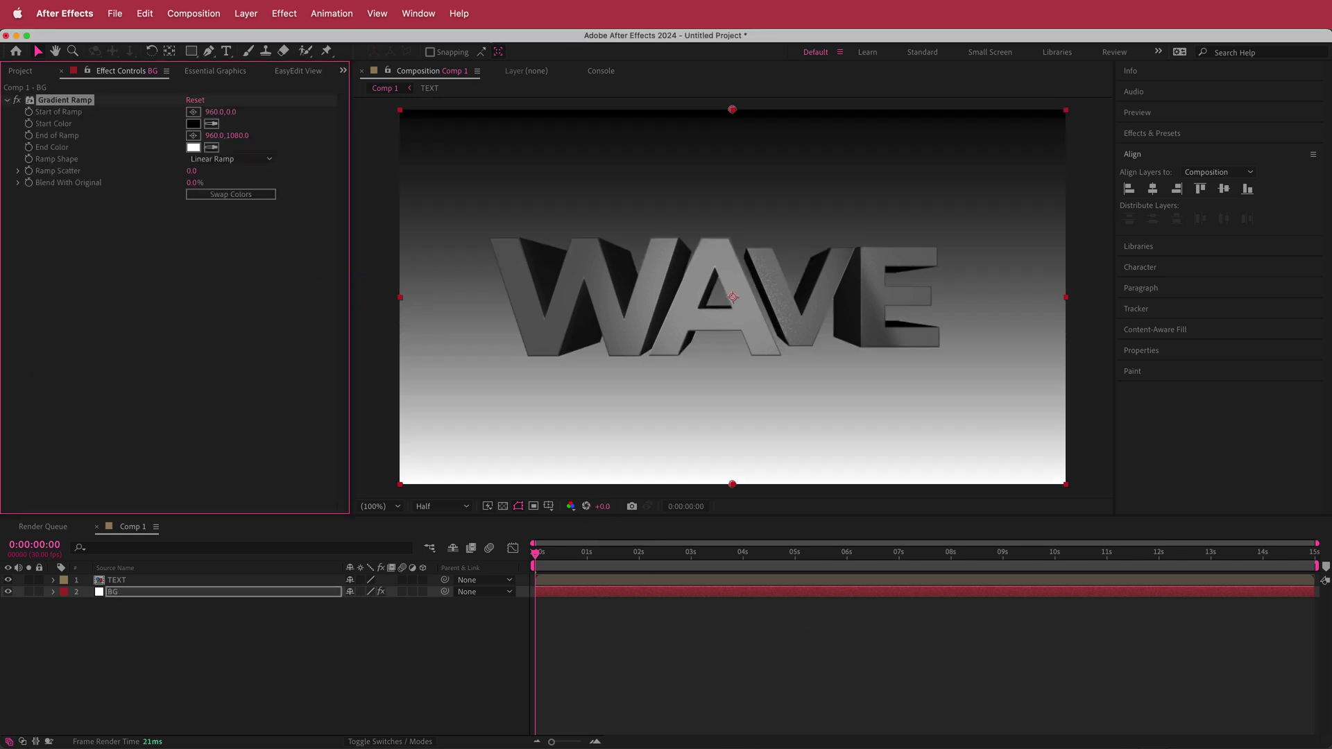
Switch to Color Hunt to copy a dark palette colour, and set the Gradient Ramp's End Color to 3C3D37 in After Effects.
{"action": "key", "text": "super+Tab"}
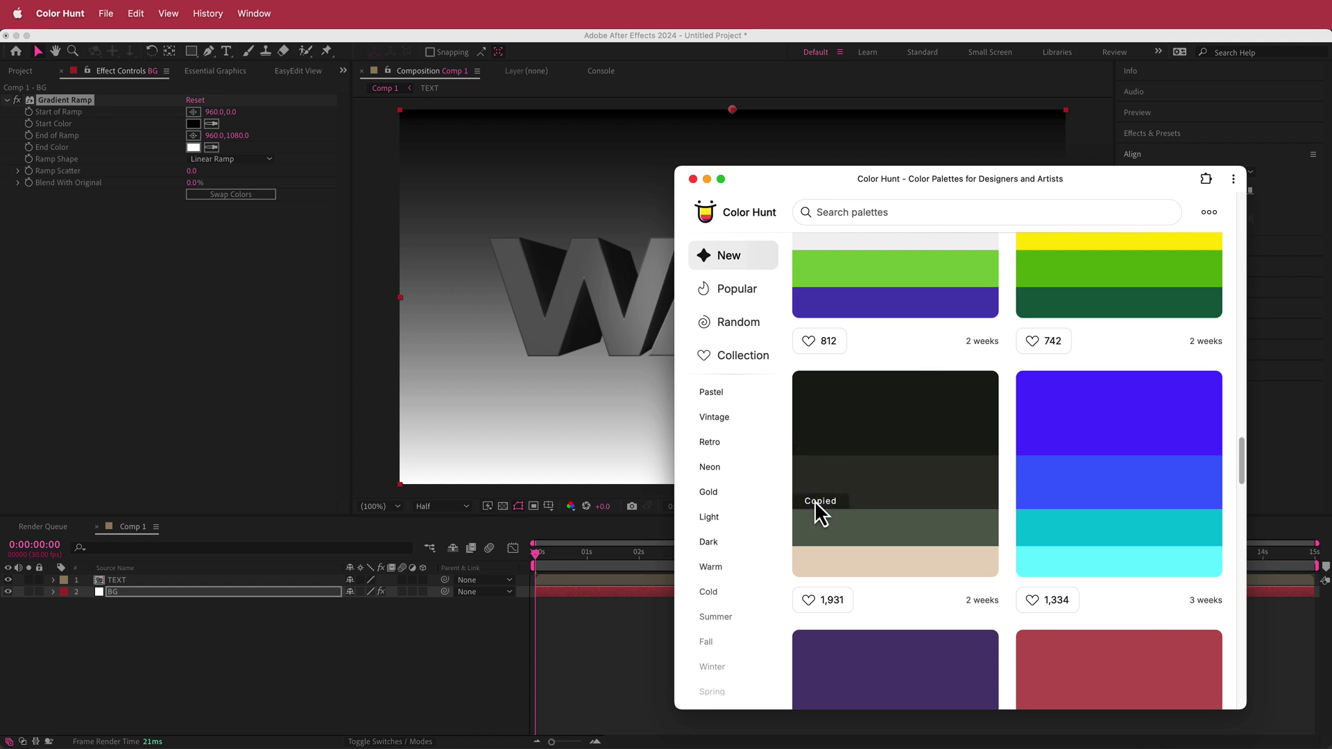
{"action": "left_click", "coordinate": [201, 418]}
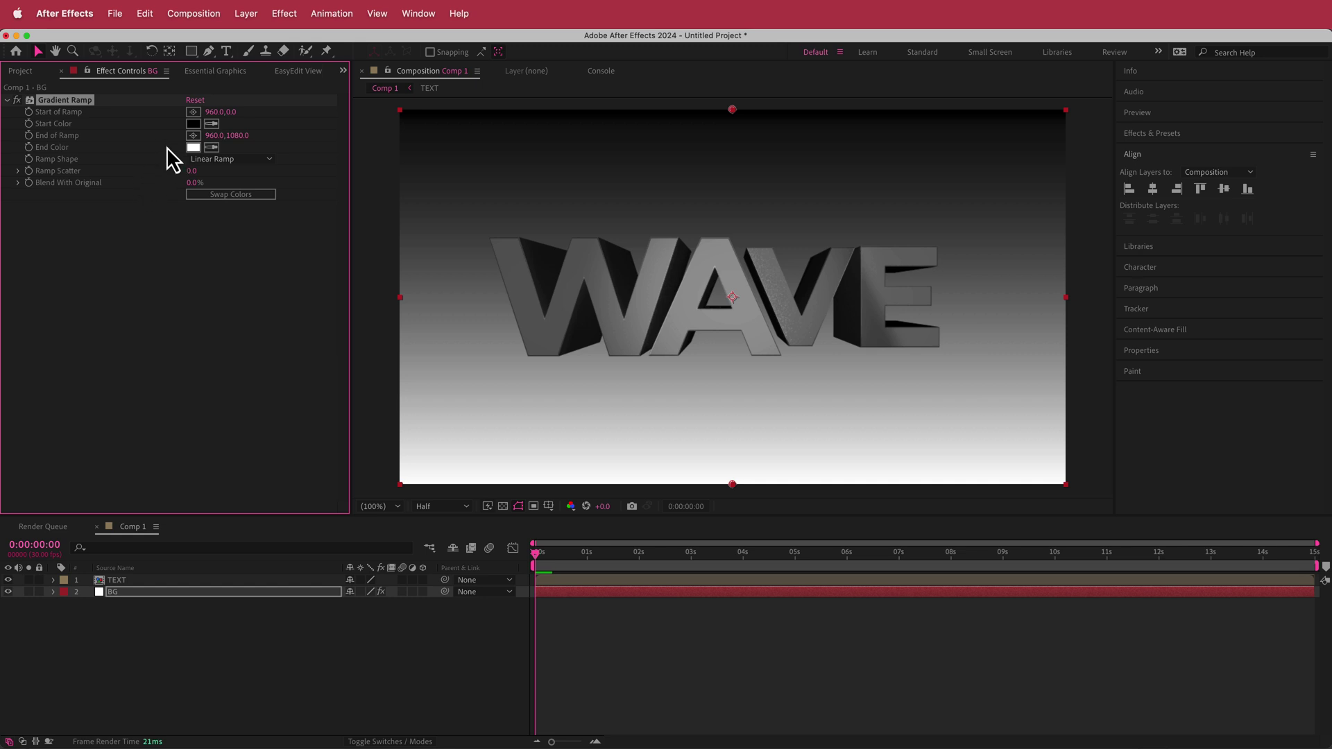
{"action": "left_click", "coordinate": [192, 147]}
{"action": "type", "text": "3C3D37"}
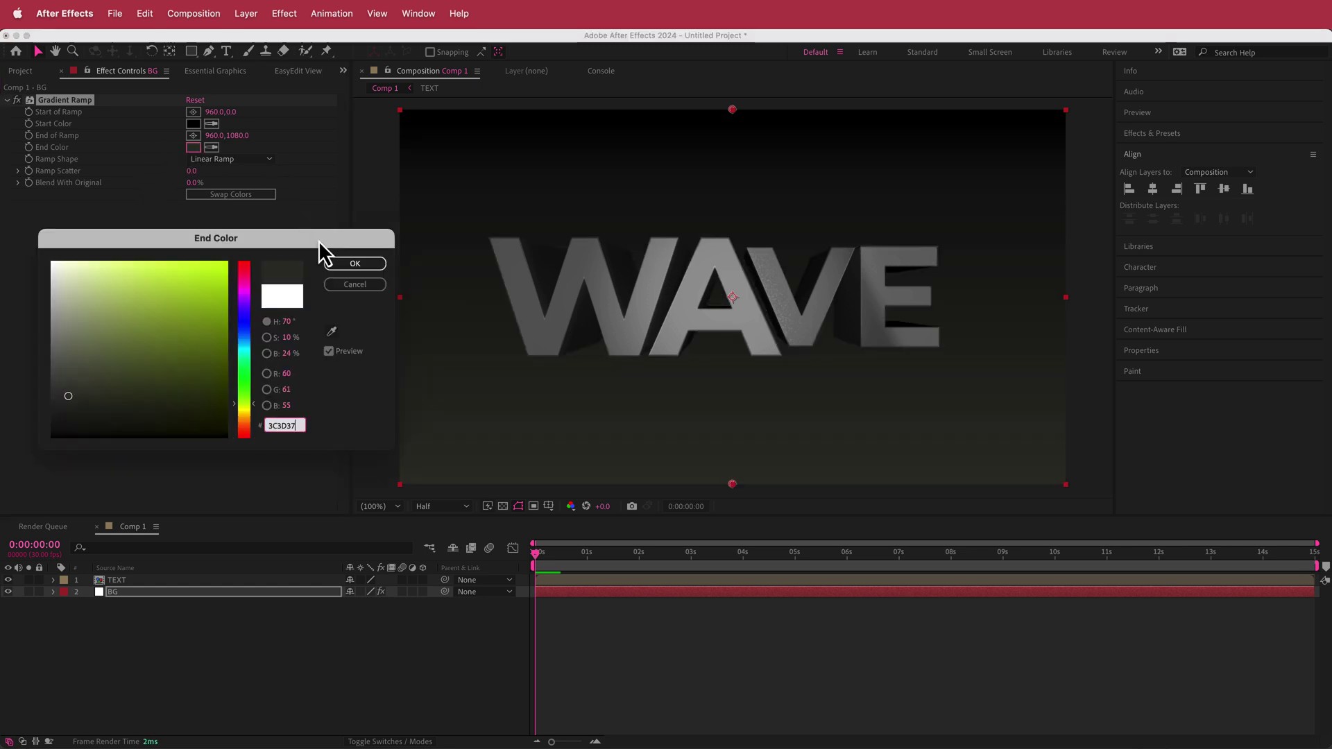
{"action": "left_click", "coordinate": [355, 265]}
Set the ramp shape to Radial Ramp and place the start of the ramp at the frame's centre, about 962, 538.
{"action": "left_click", "coordinate": [239, 159]}
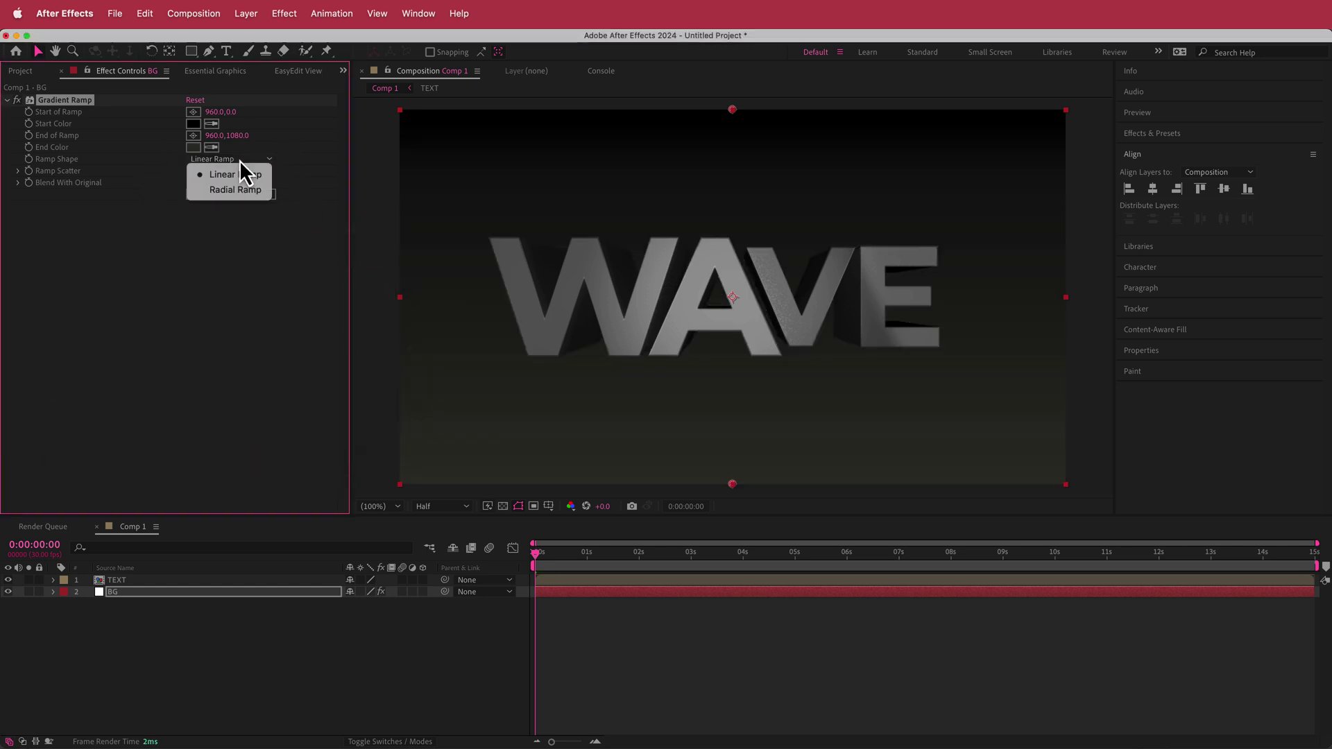
{"action": "left_click", "coordinate": [235, 191]}
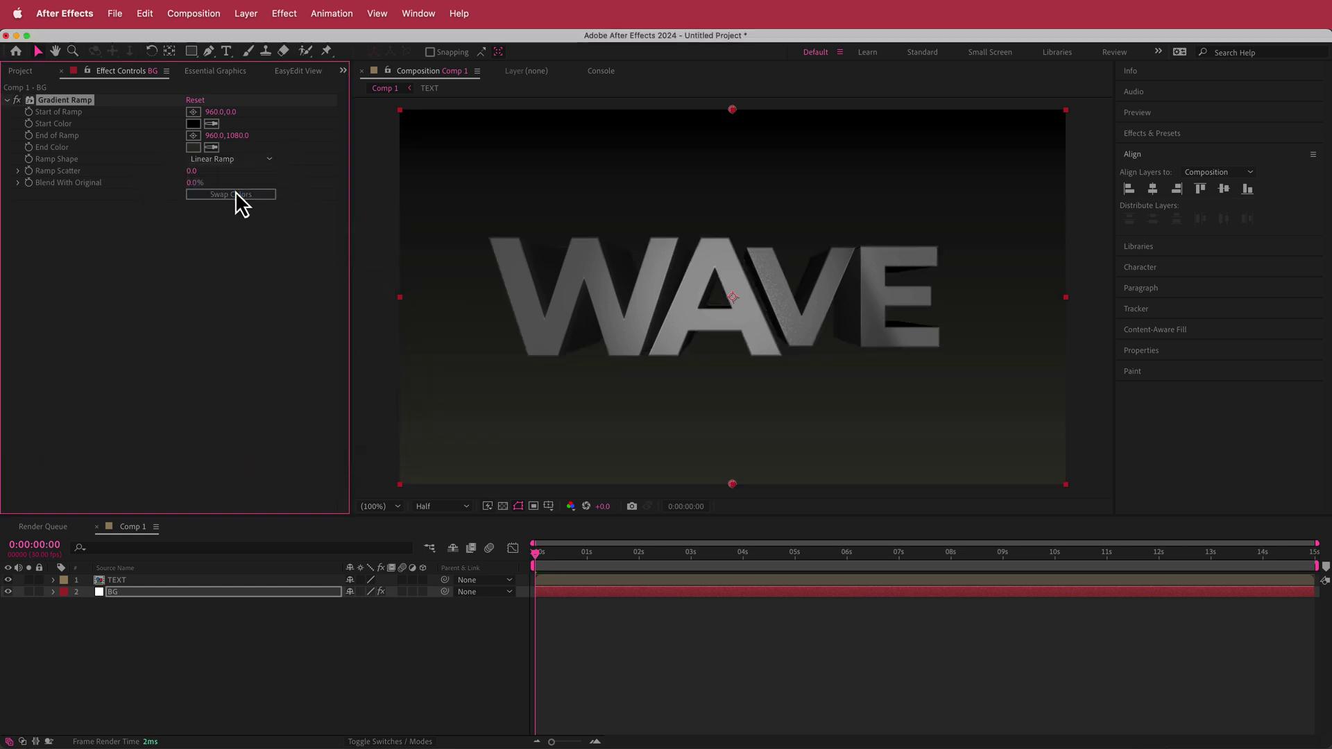
{"action": "left_click", "coordinate": [193, 111]}
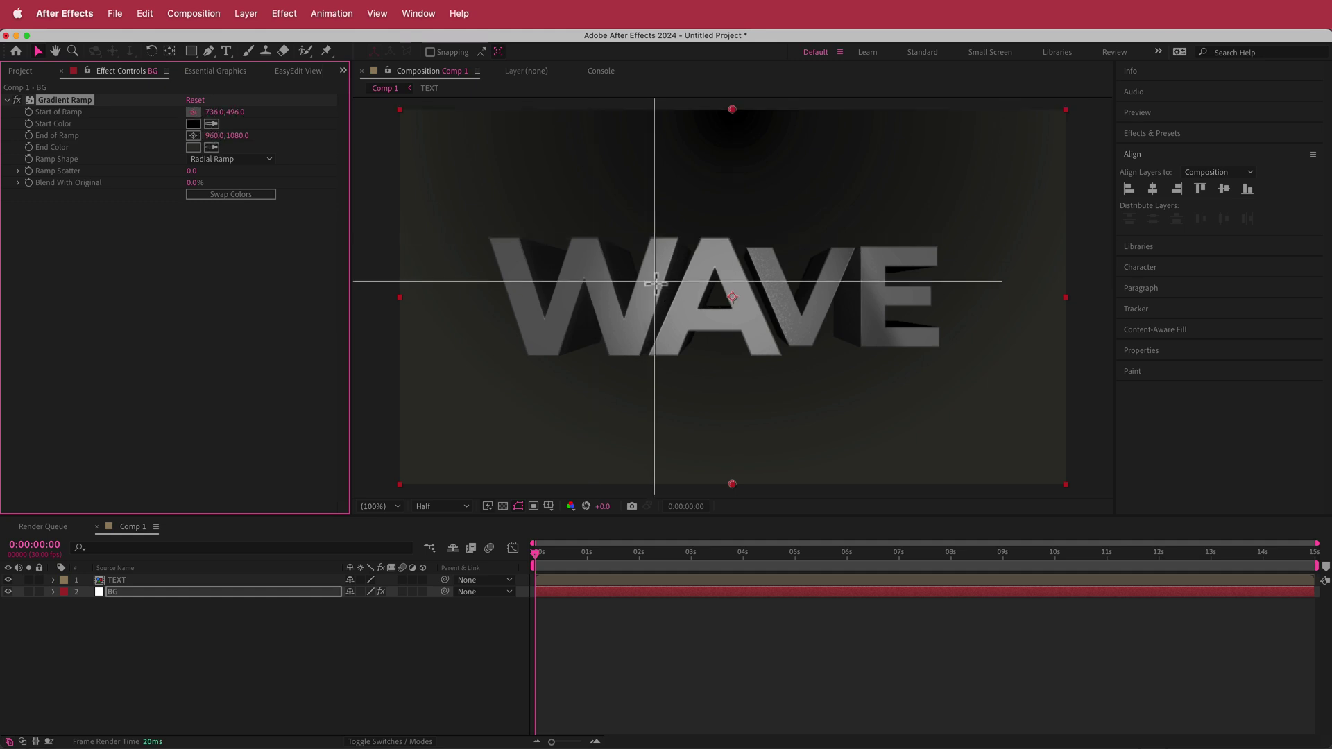
{"action": "left_click", "coordinate": [733, 297]}
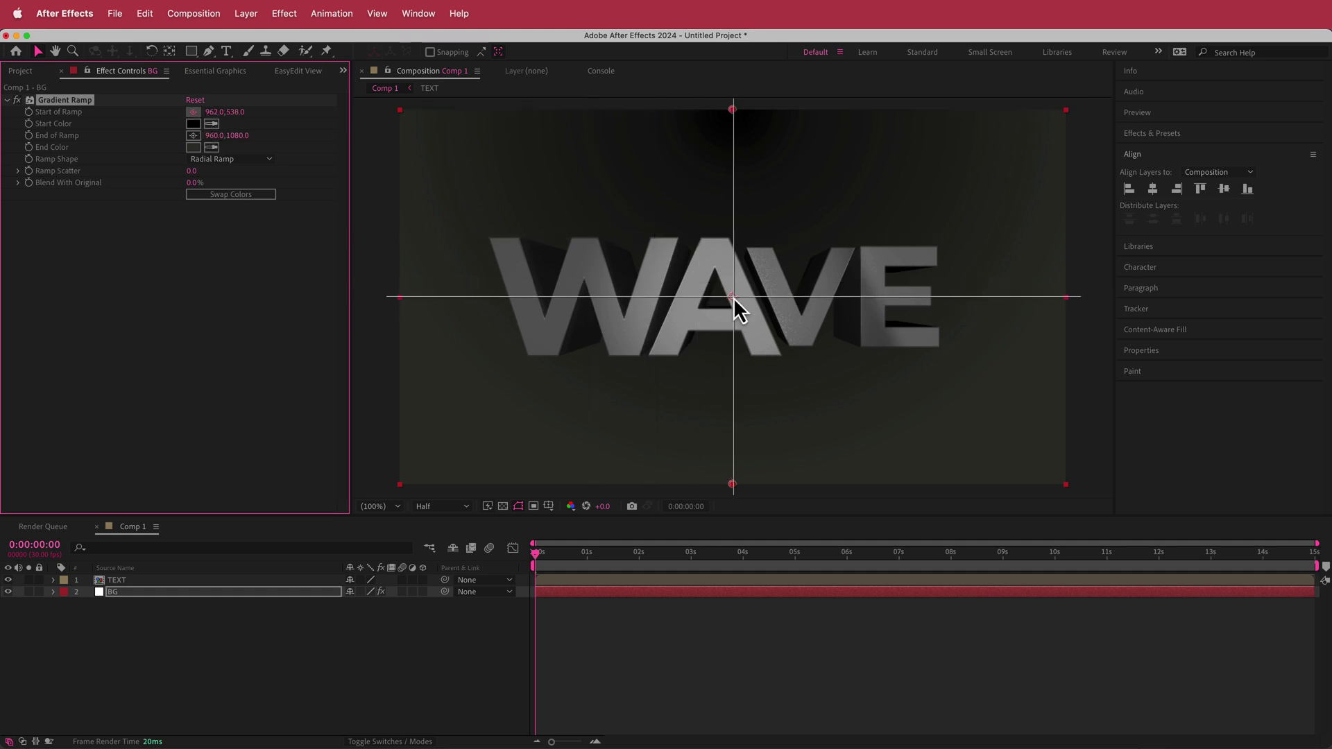
Place the end of the ramp near the frame's lower-left corner at about 28, 1060, and swap the ramp colors.
{"action": "left_click", "coordinate": [193, 135]}
{"action": "left_click", "coordinate": [416, 474]}
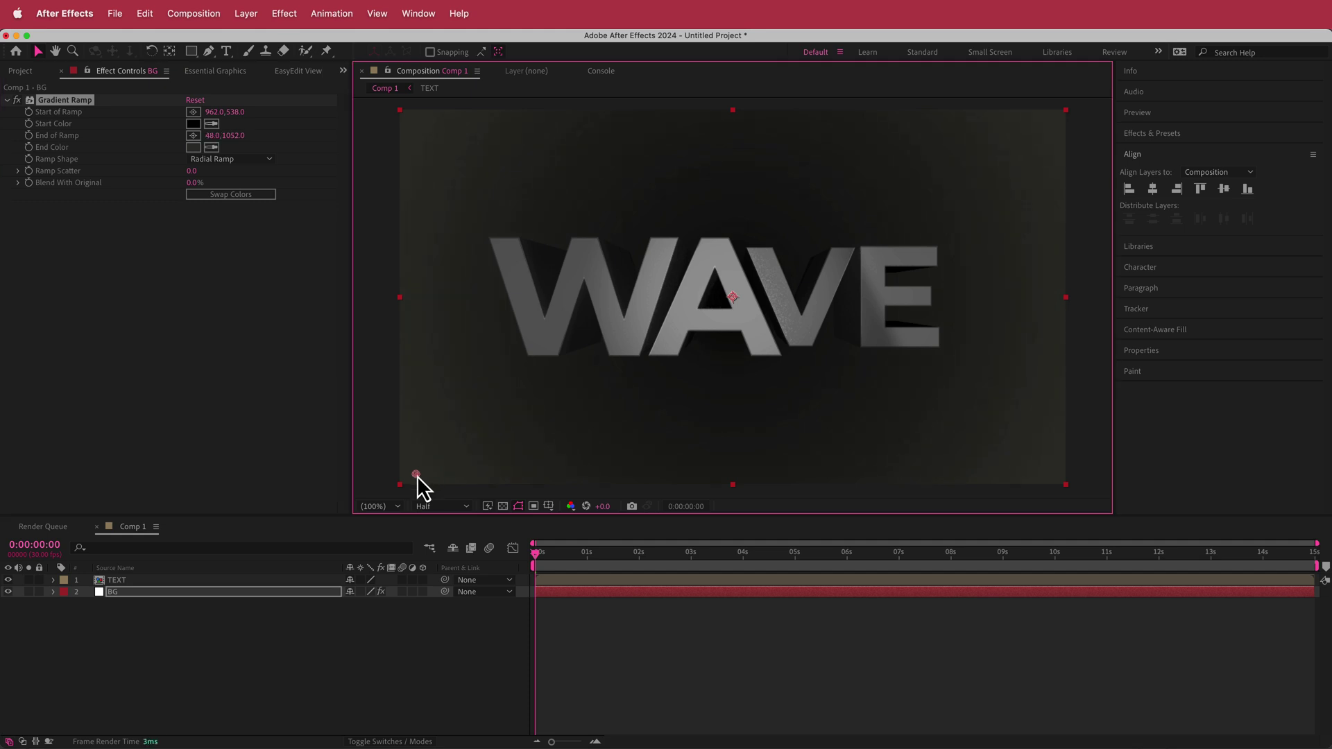
{"action": "left_click_drag", "start_coordinate": [414, 480], "coordinate": [408, 479]}
{"action": "left_click", "coordinate": [235, 197]}
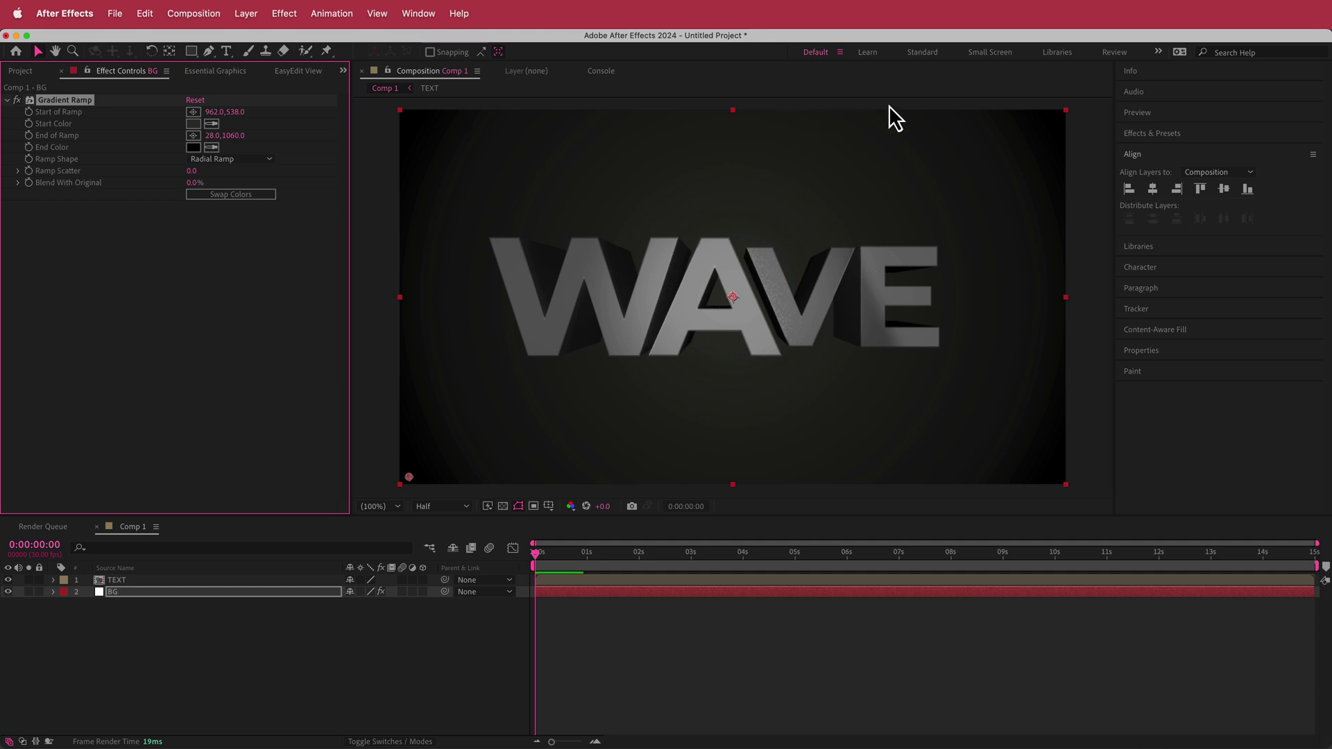
Scrub to frame 10 and apply the Roughen Edges effect to the TEXT layer.
{"action": "mouse_move", "coordinate": [541, 554]}
{"action": "left_mouse_down"}
{"action": "mouse_move", "coordinate": [642, 551]}
{"action": "mouse_move", "coordinate": [552, 555]}
{"action": "left_mouse_up"}
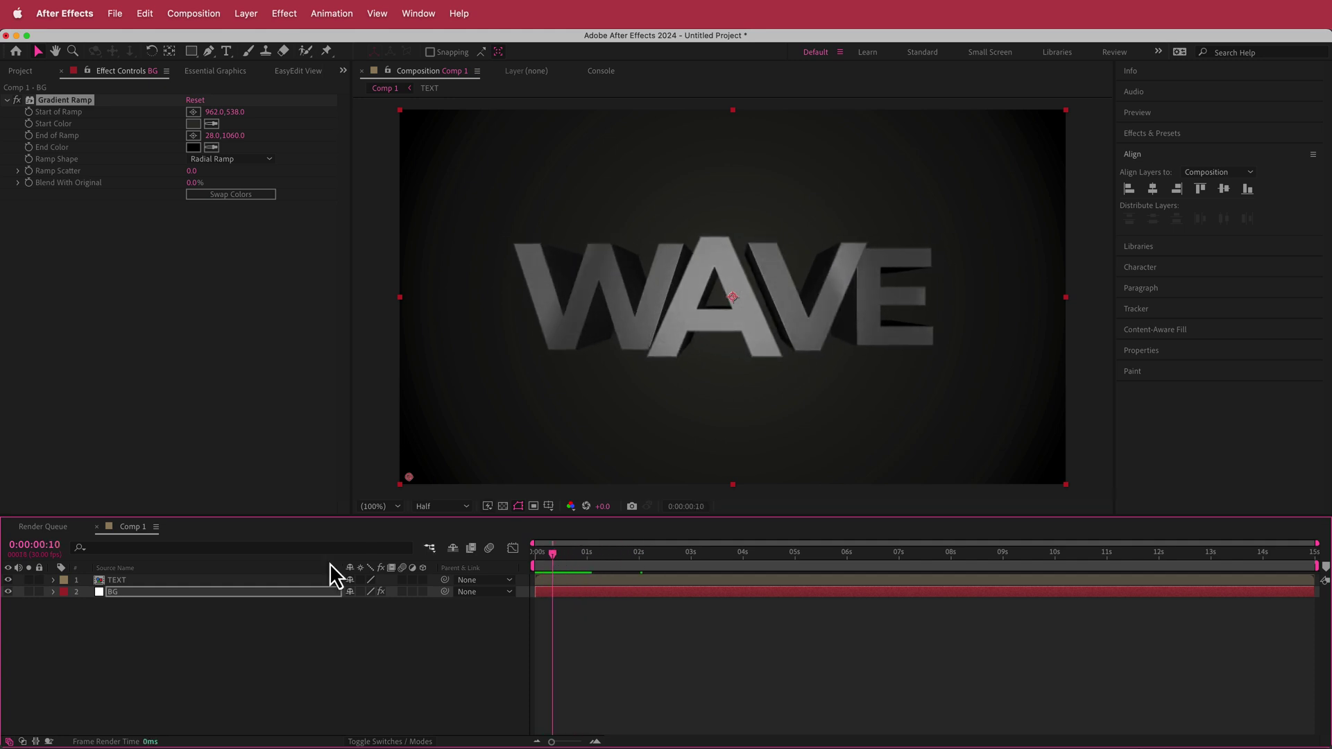
{"action": "left_click", "coordinate": [141, 580]}
{"action": "key", "text": "ctrl+space"}
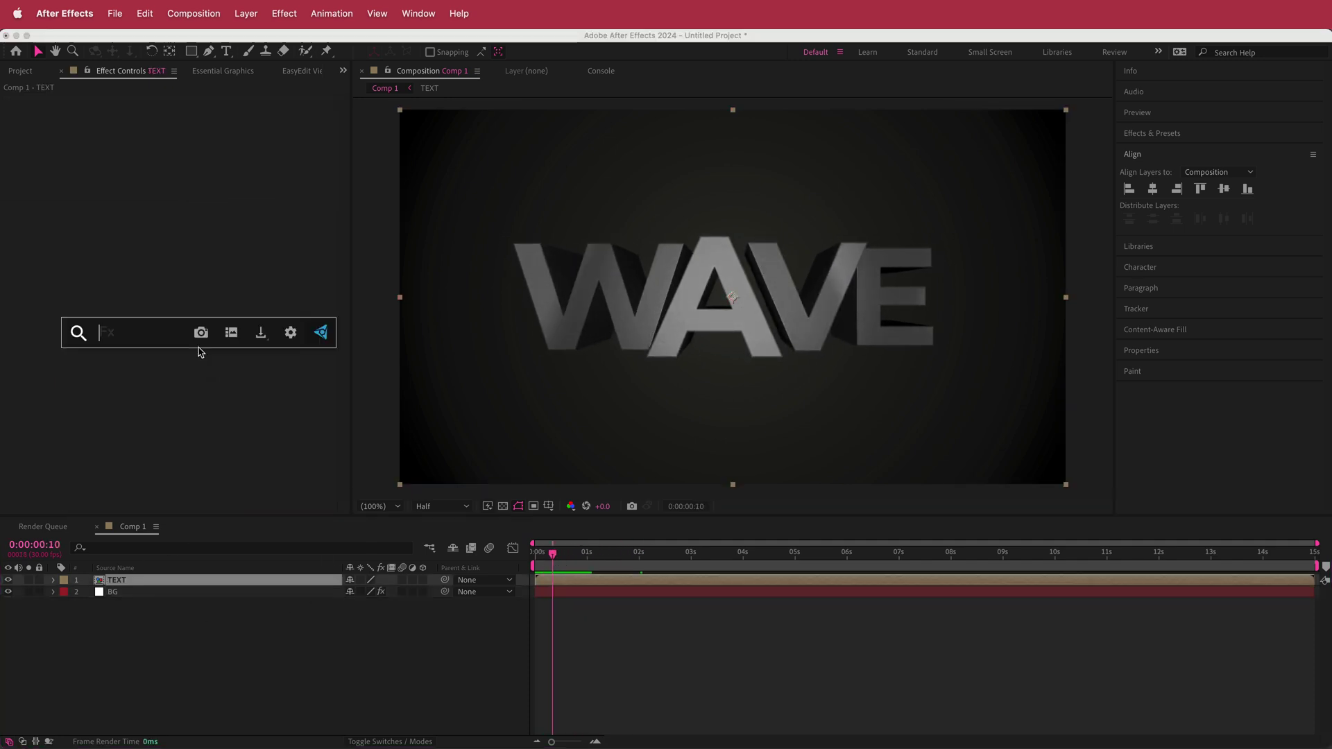
{"action": "type", "text": "rou"}
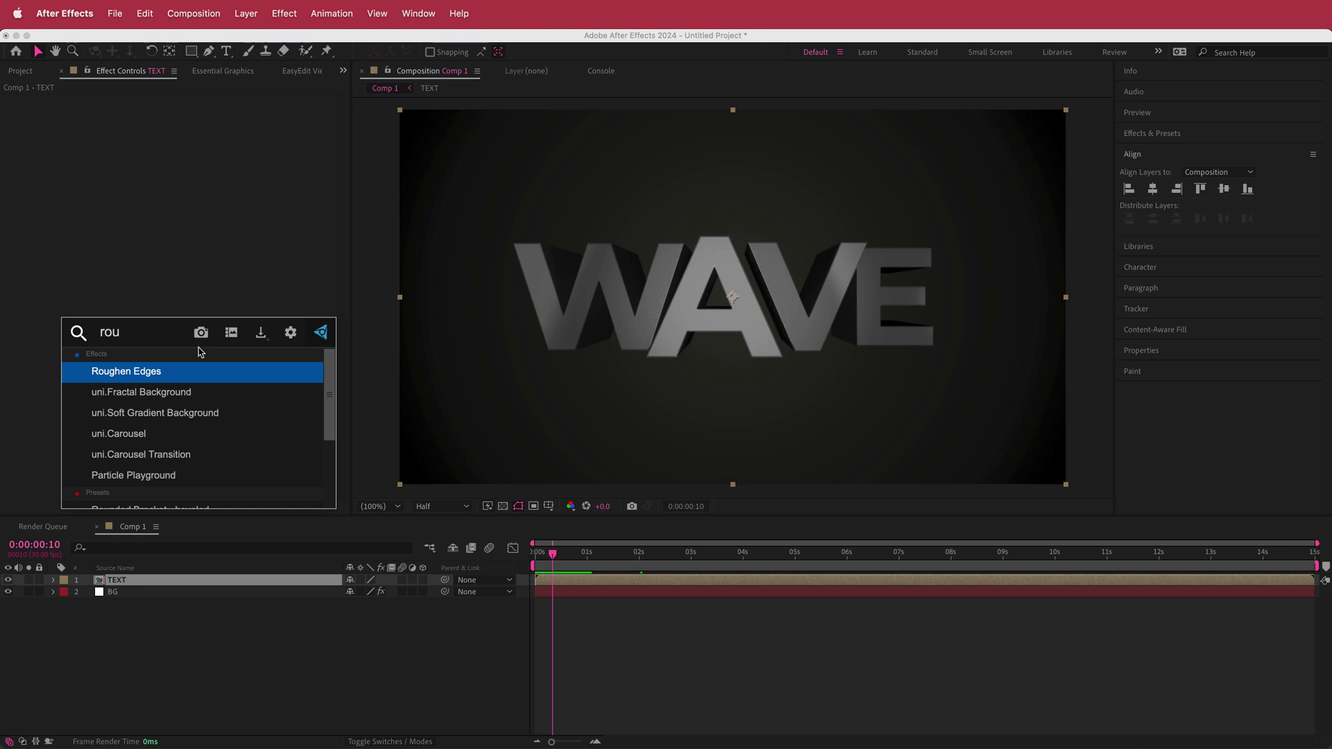
{"action": "key", "text": "Return"}
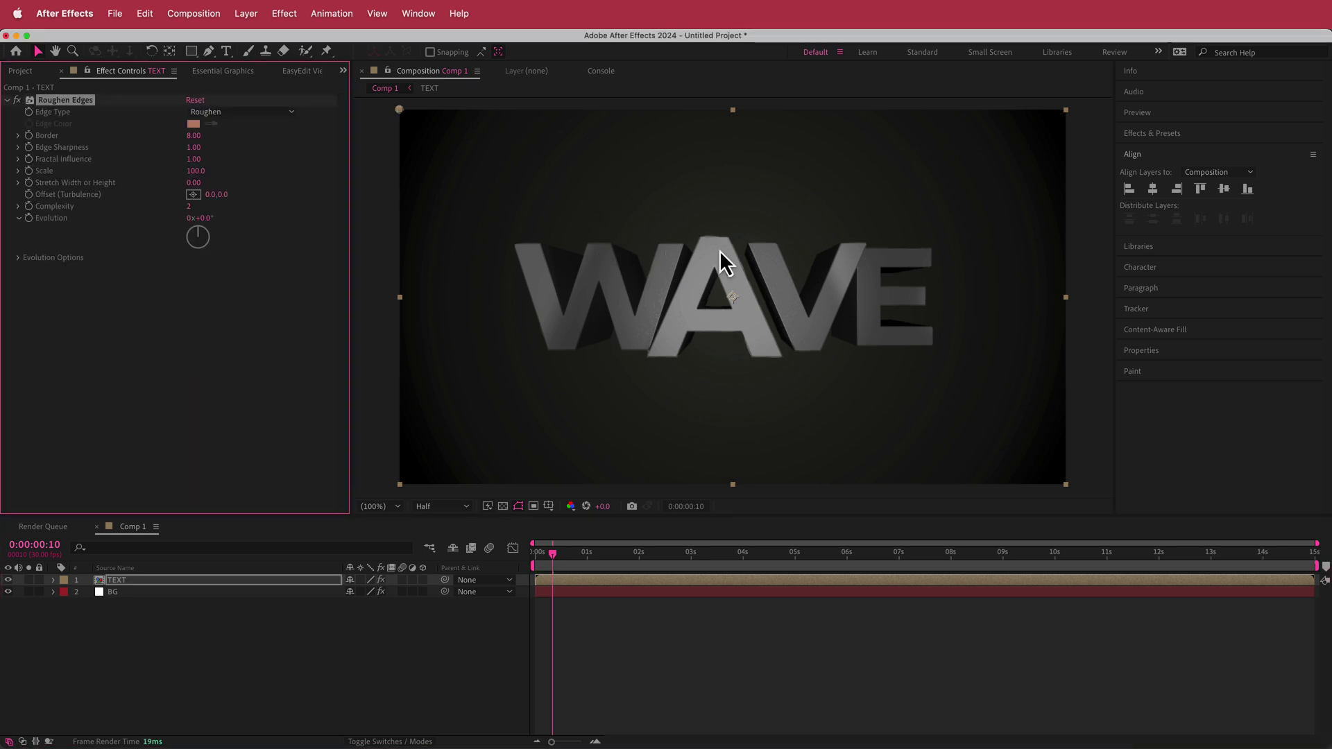
Set the Roughen Edges Border to 10.
{"action": "left_click", "coordinate": [194, 136]}
{"action": "type", "text": "10"}
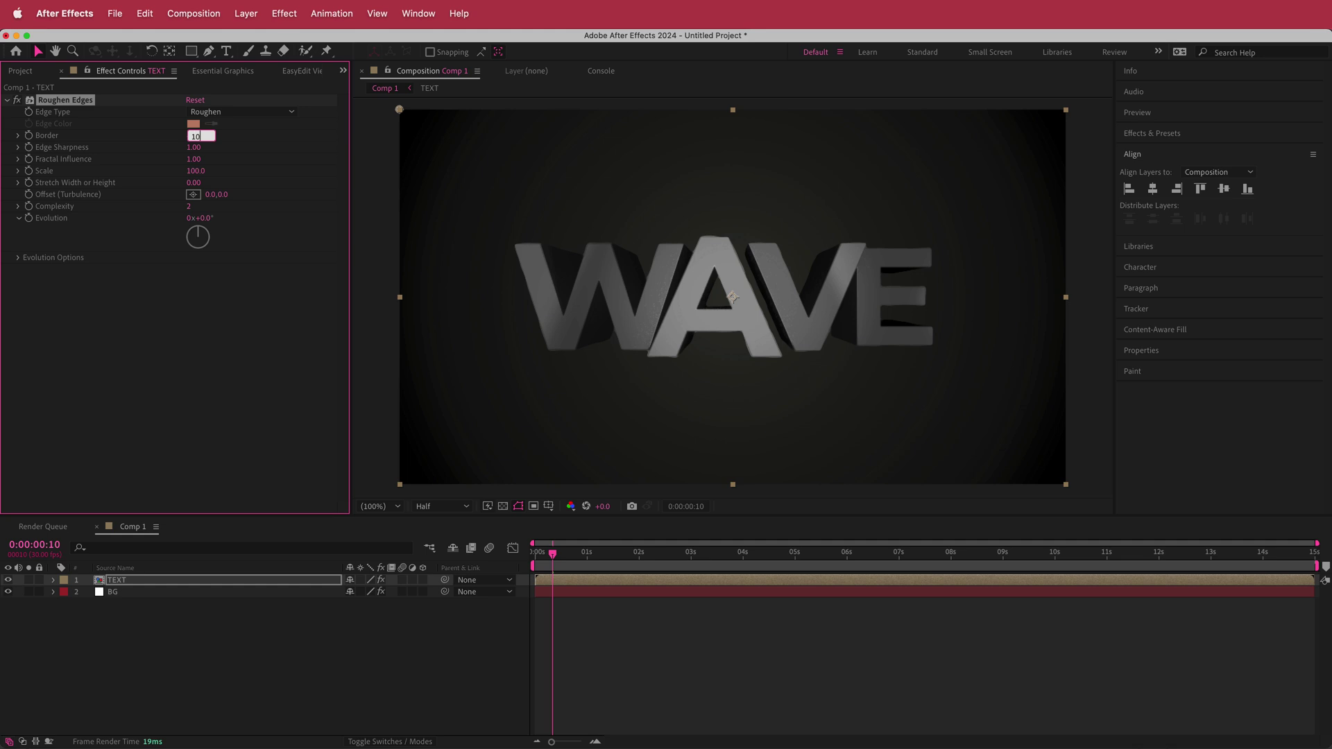
{"action": "key", "text": "Return"}
Try a larger Roughen Edges Border, undo it, and scrub Evolution to test how the edges move.
{"action": "left_click_drag", "start_coordinate": [196, 137], "coordinate": [289, 154]}
{"action": "key", "text": "super+z"}
{"action": "left_click_drag", "start_coordinate": [200, 217], "coordinate": [251, 260]}
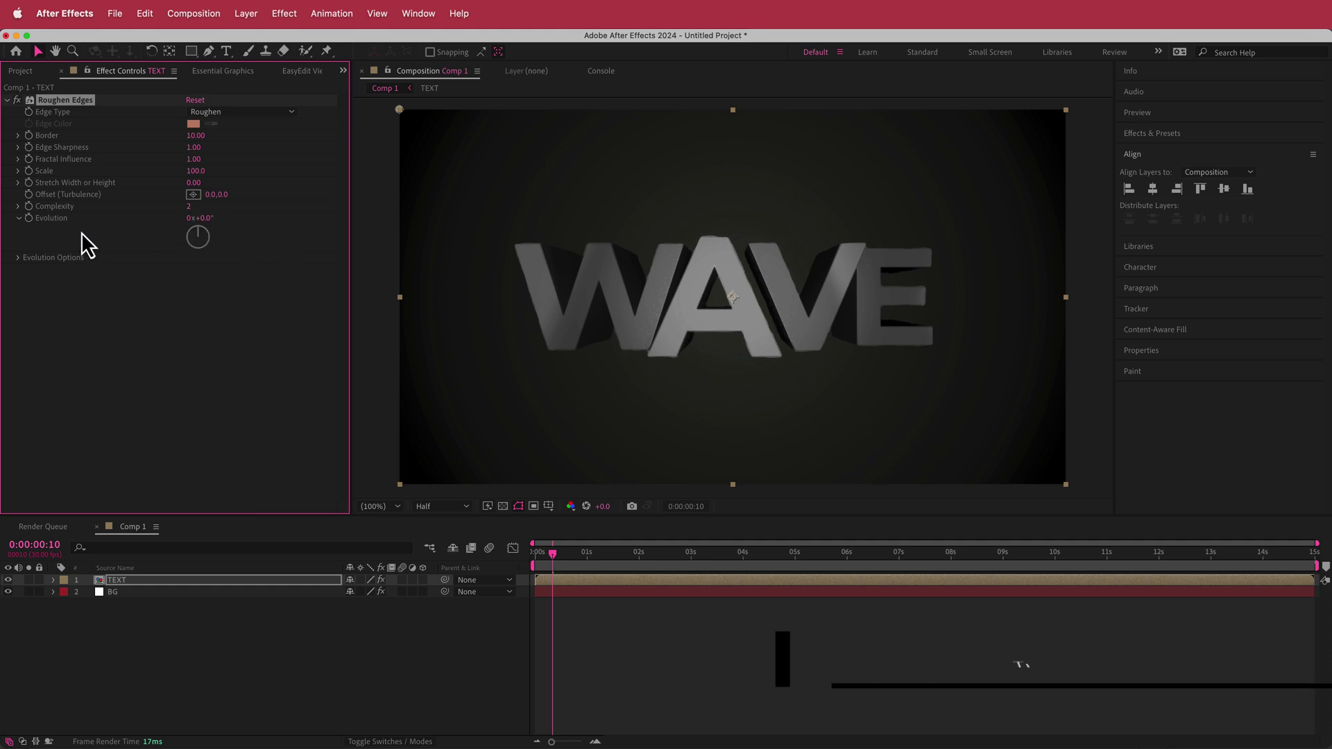
Add the expression time*40 to the Roughen Edges Evolution property and scrub forward to preview the edge motion.
{"action": "left_click", "coordinate": [28, 218], "text": "alt"}
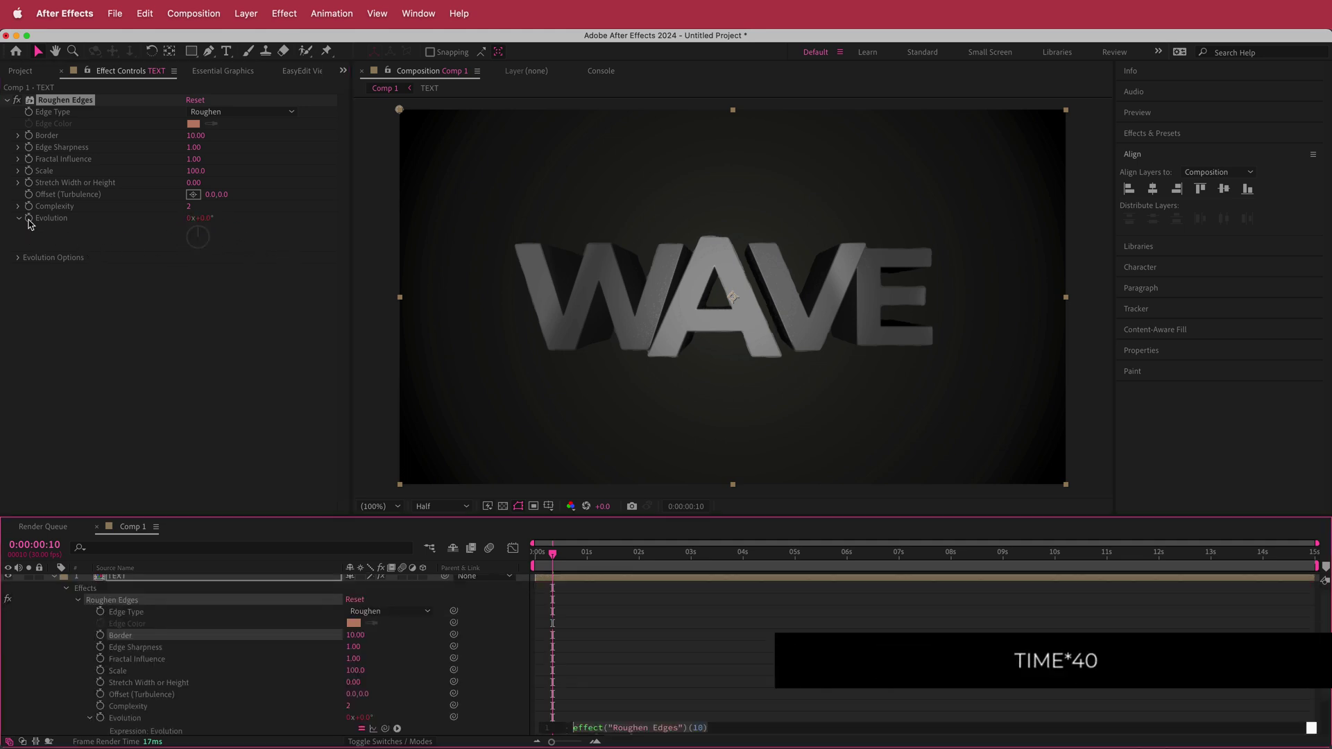
{"action": "type", "text": "time*40"}
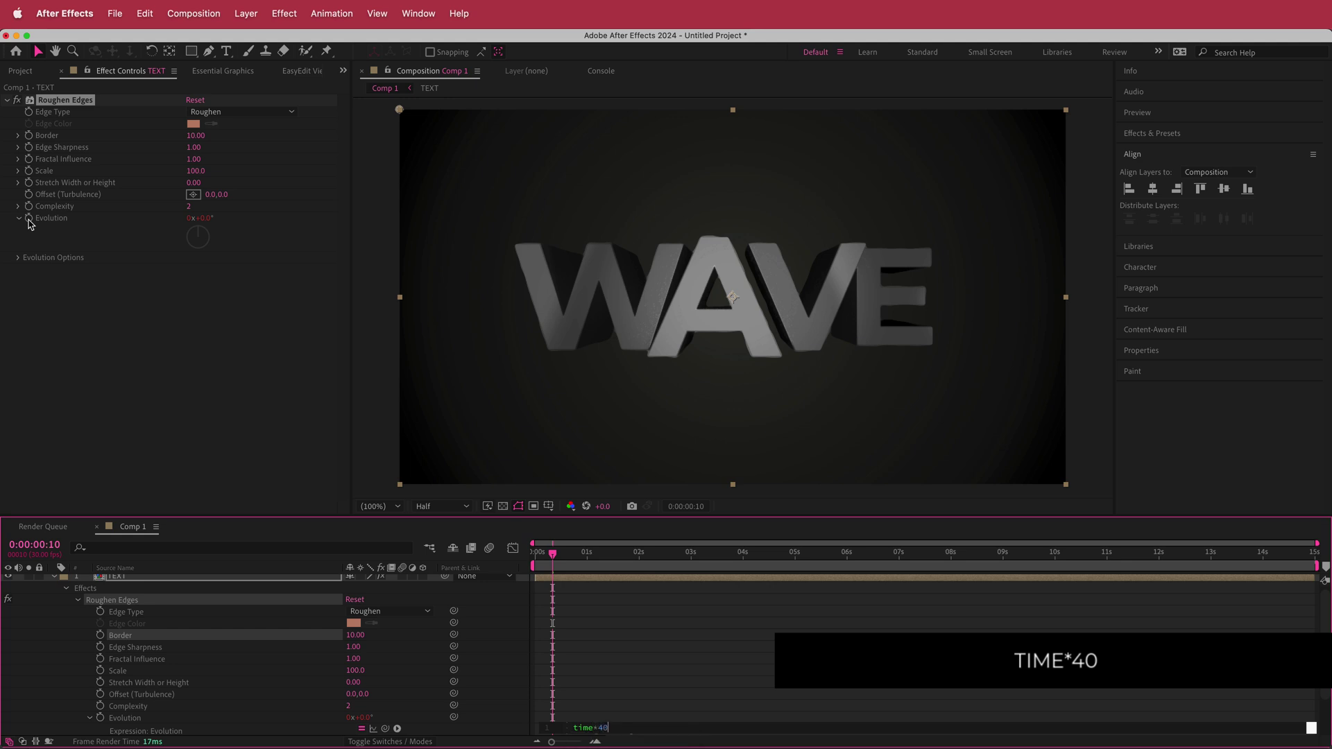
{"action": "mouse_move", "coordinate": [555, 556]}
{"action": "left_mouse_down"}
{"action": "mouse_move", "coordinate": [1060, 567]}
{"action": "mouse_move", "coordinate": [556, 573]}
{"action": "left_mouse_up"}
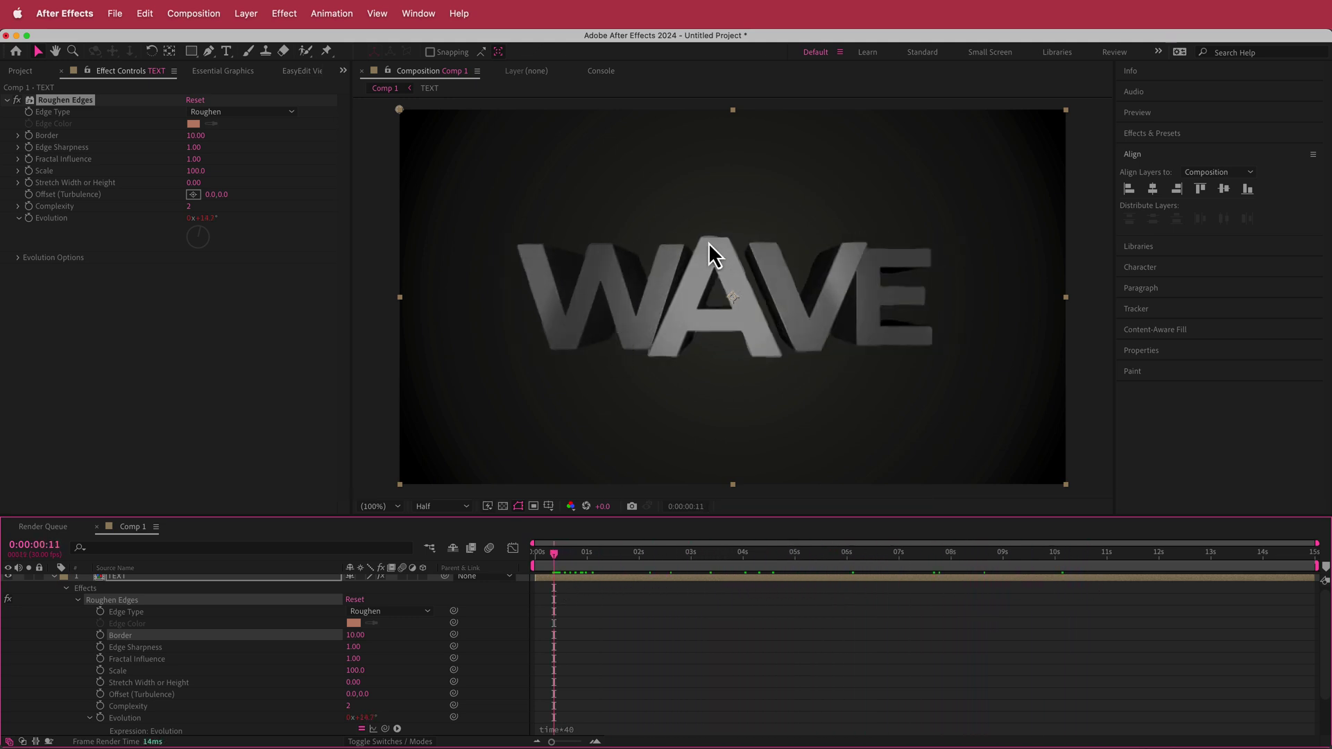
Play back the rough-edge animation on the TEXT layer, stopping at 1:11, and collapse the layer's properties.
{"action": "key", "text": "space"}
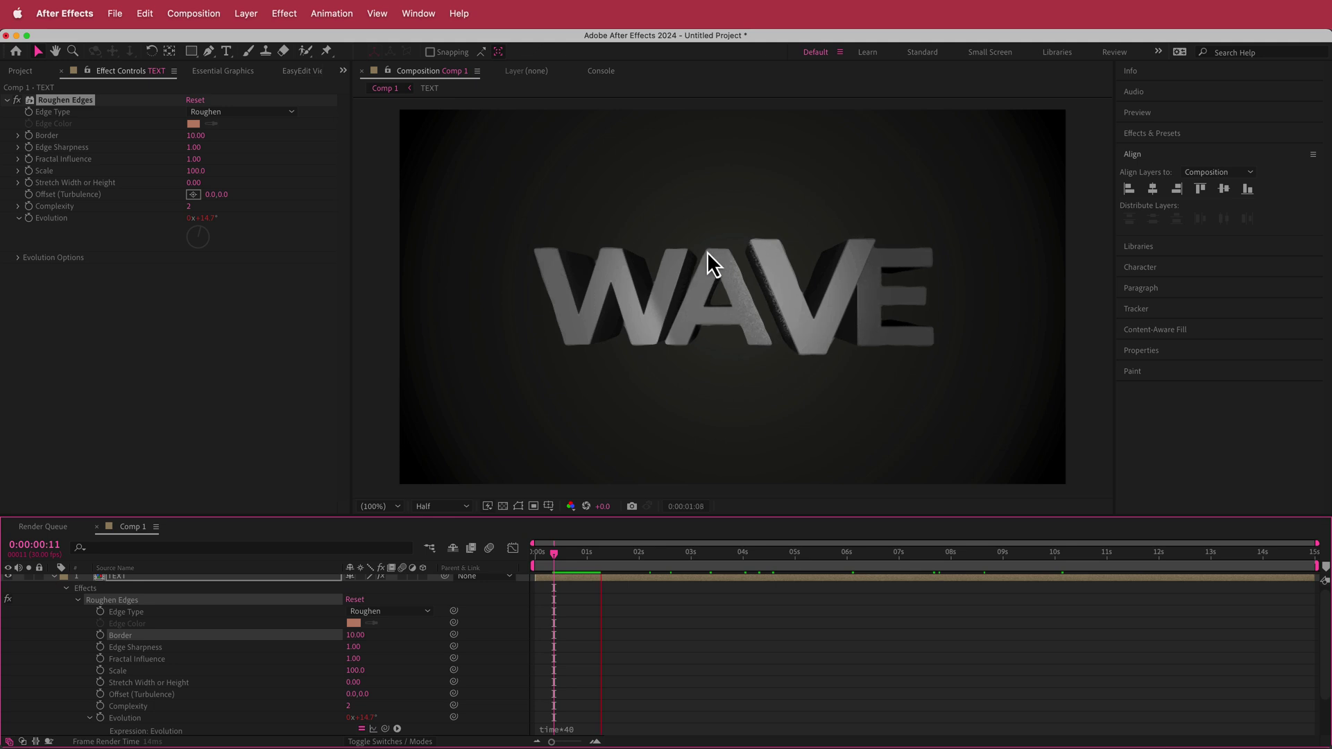
{"action": "key", "text": "space"}
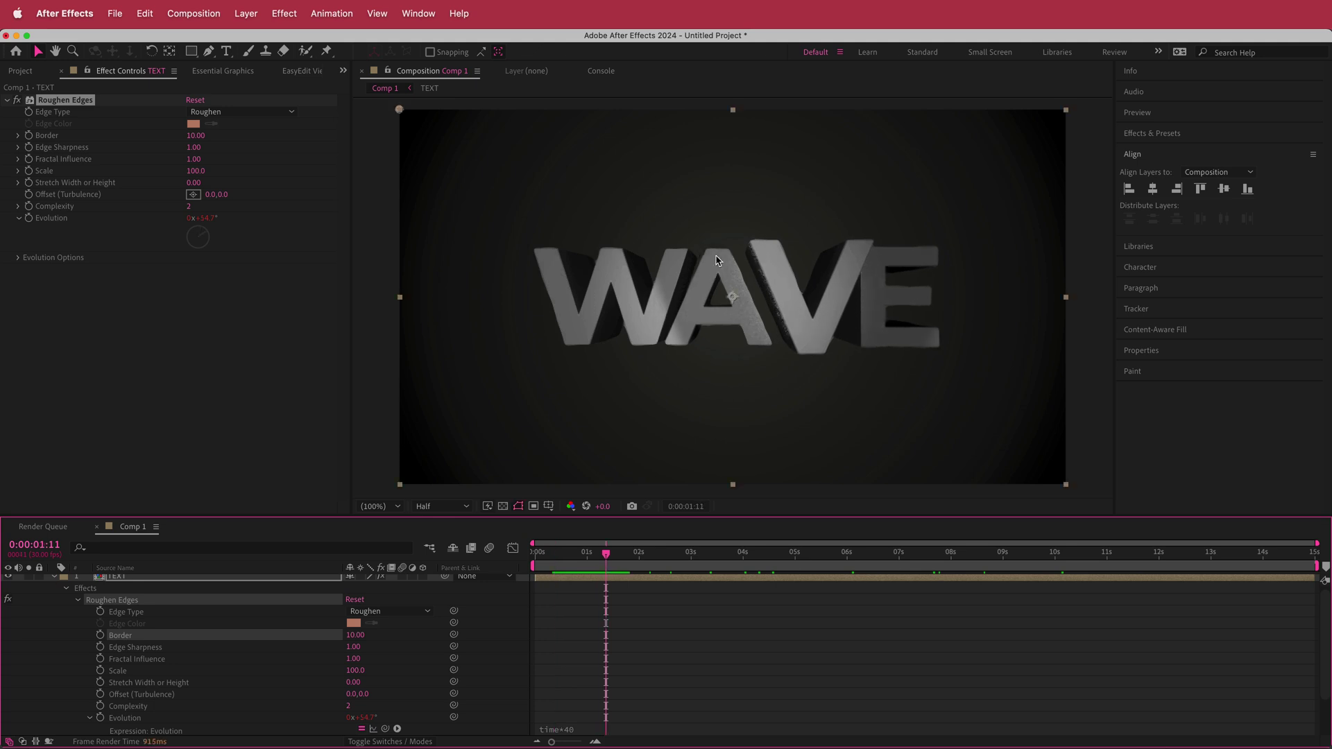
{"action": "scroll", "coordinate": [256, 619], "scroll_direction": "up", "scroll_amount": 1}
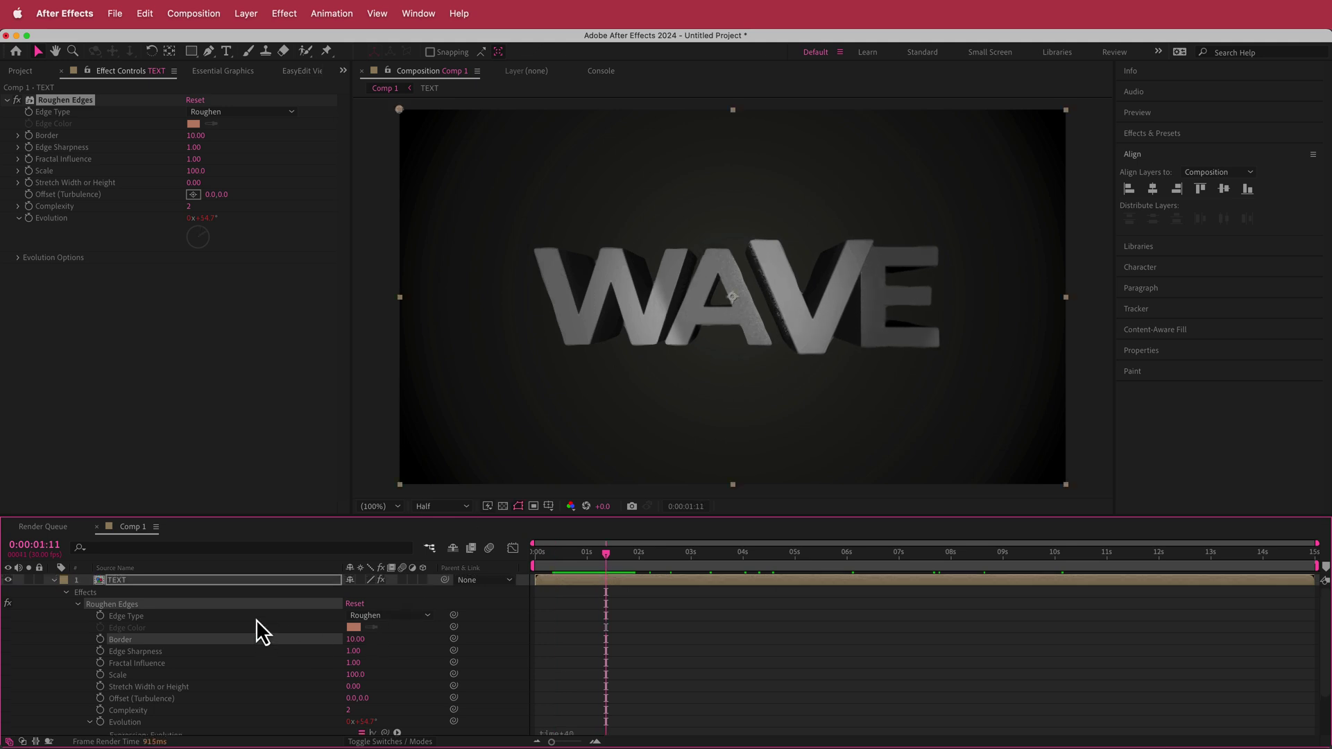
{"action": "left_click", "coordinate": [52, 582]}
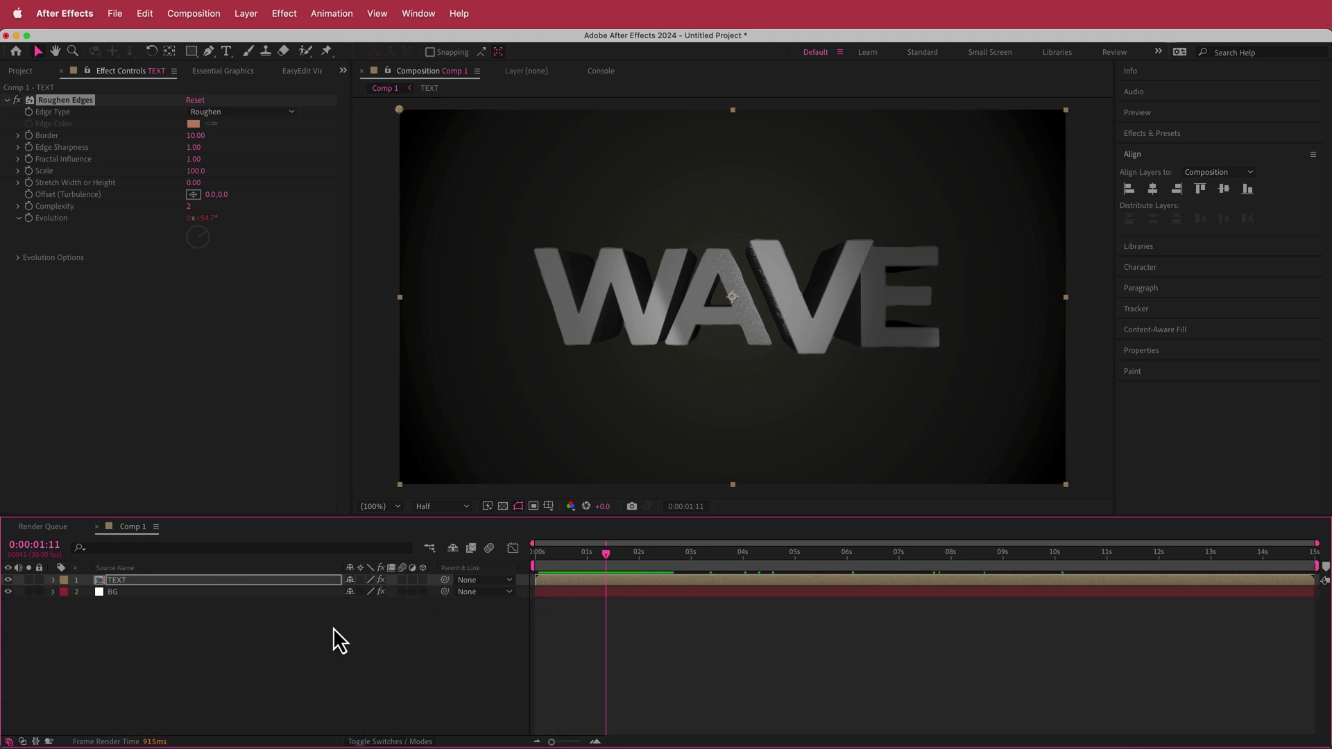
Create a new adjustment layer above the TEXT layer.
{"action": "right_click", "coordinate": [434, 581]}
{"action": "mouse_move", "coordinate": [485, 591]}
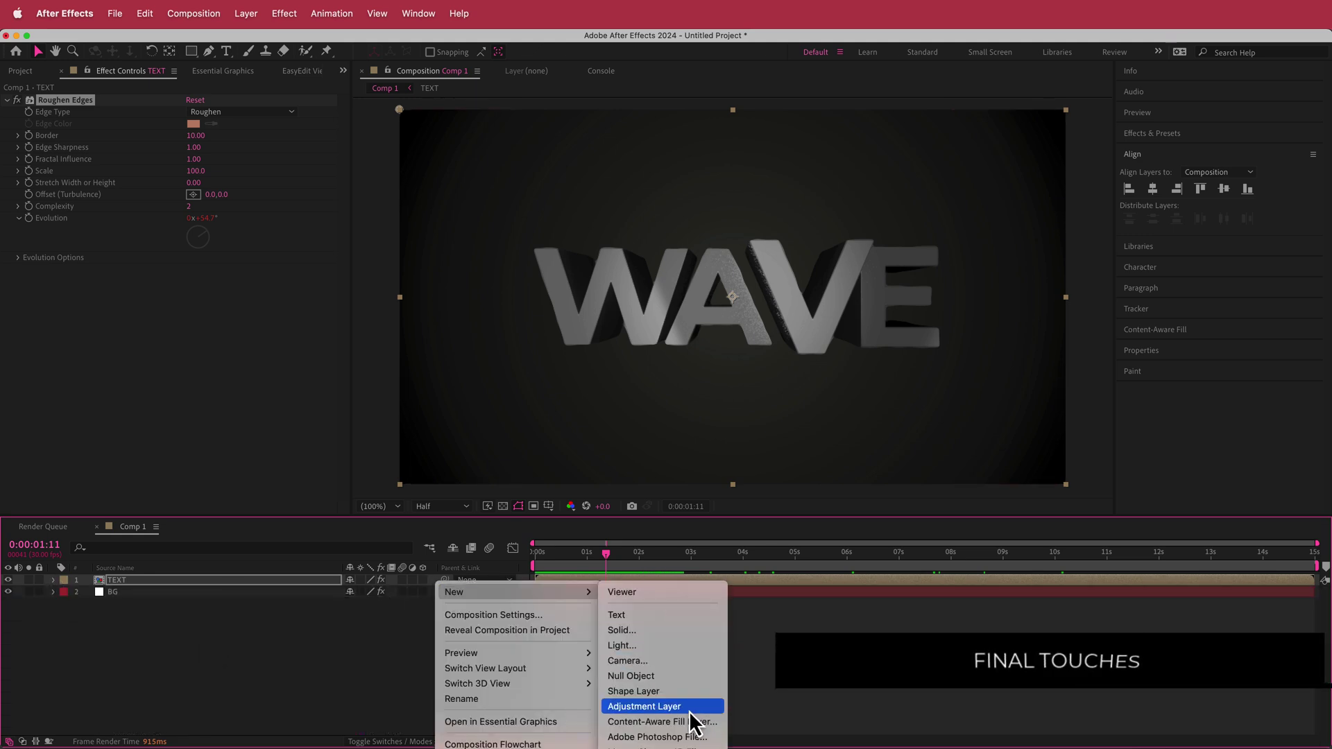
{"action": "left_click", "coordinate": [645, 706]}
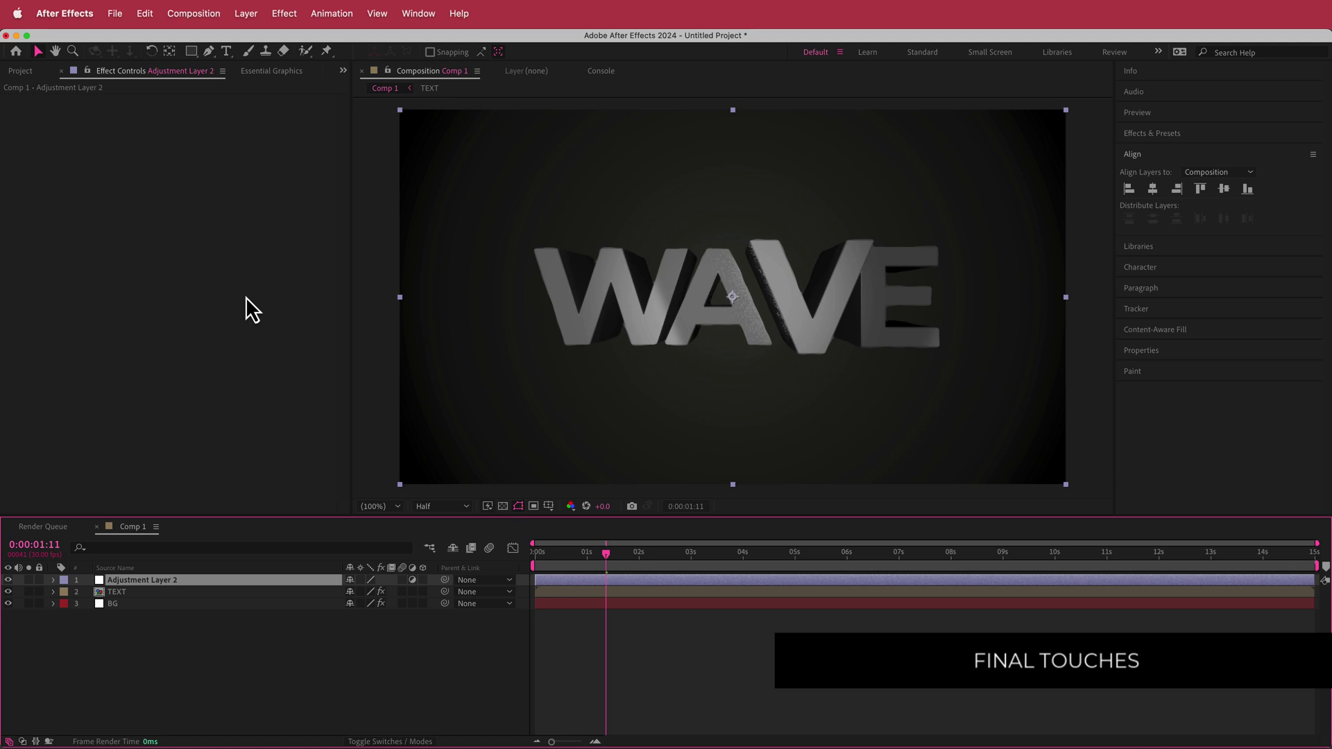
Apply the Curves effect to the adjustment layer and shape its RGB curve into a gentle S for more contrast.
{"action": "key", "text": "ctrl+space"}
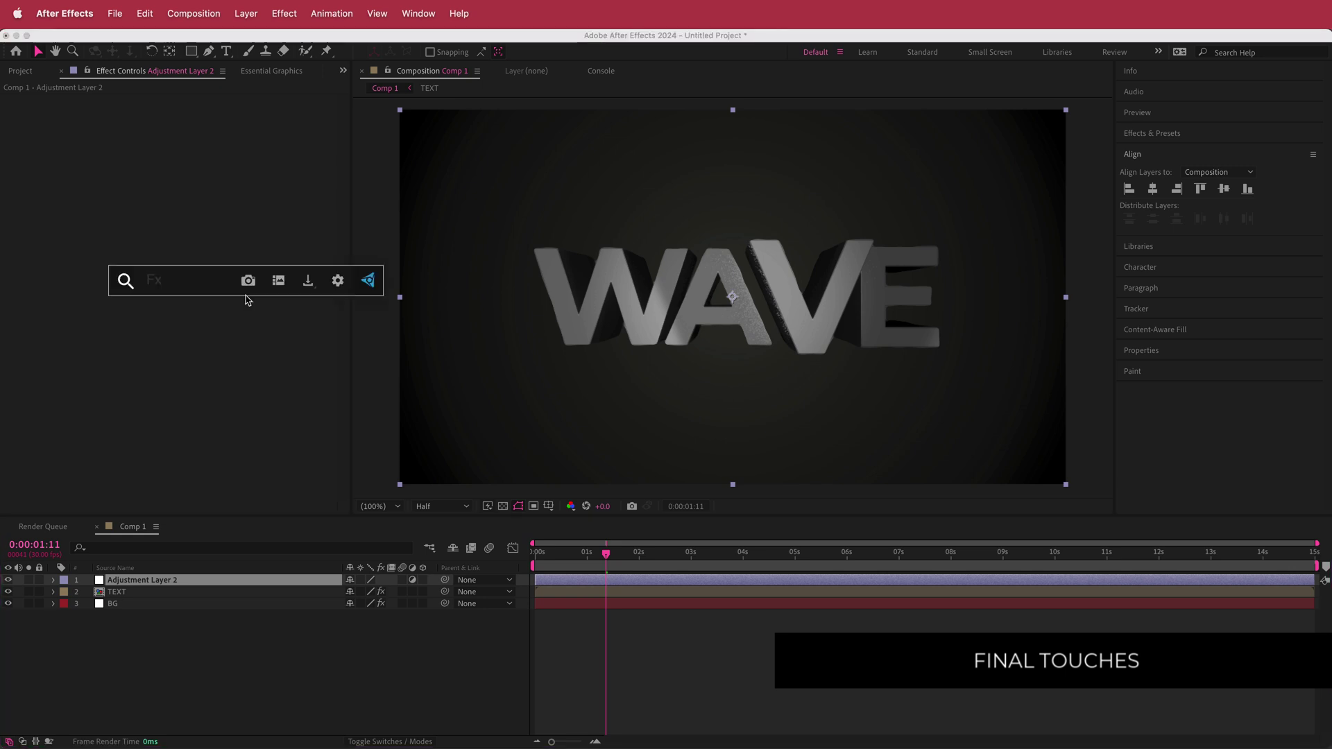
{"action": "type", "text": "urv"}
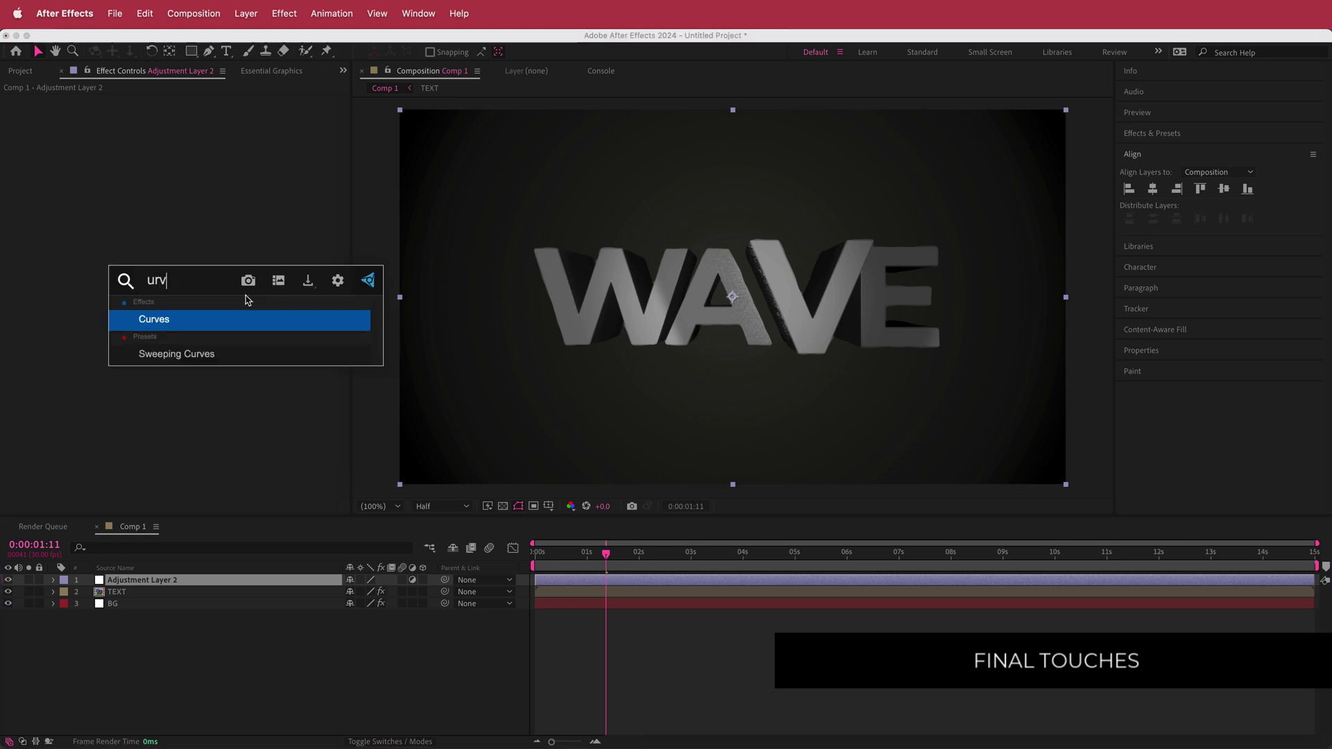
{"action": "key", "text": "Return"}
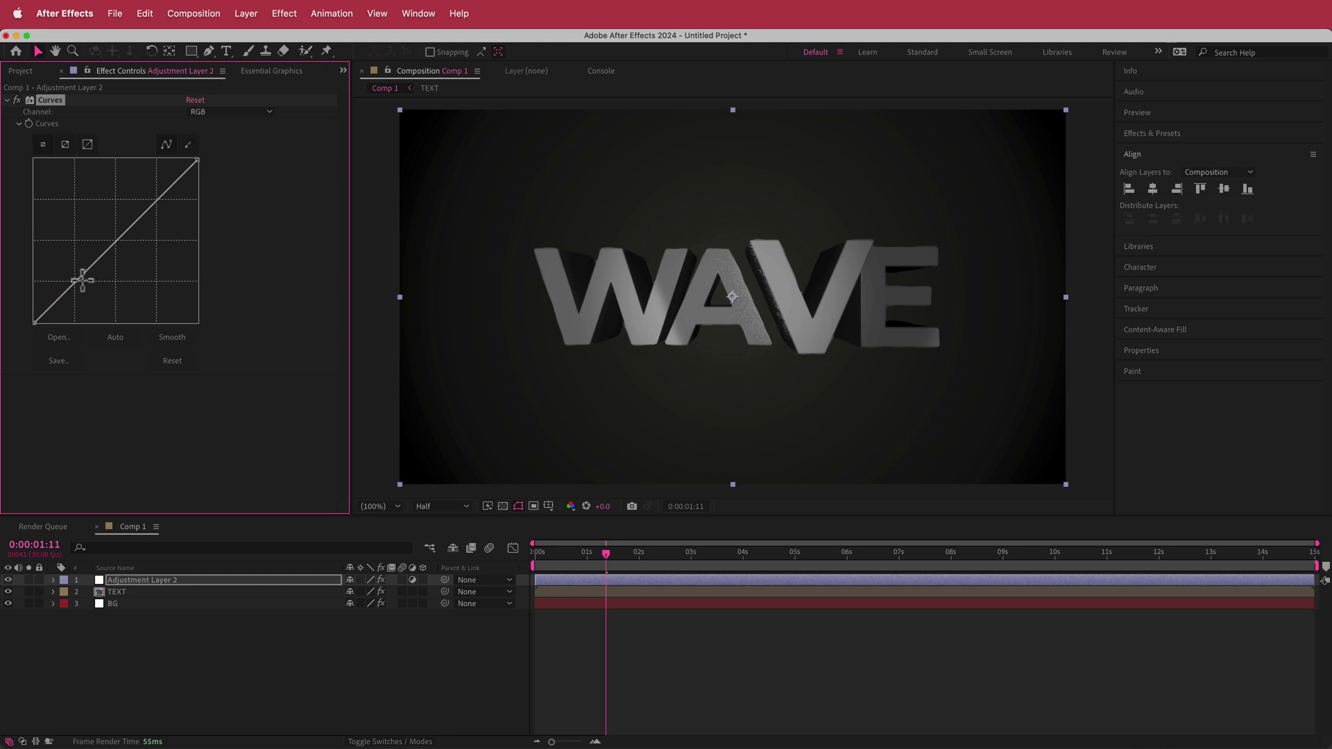
{"action": "left_click_drag", "start_coordinate": [82, 276], "coordinate": [83, 280]}
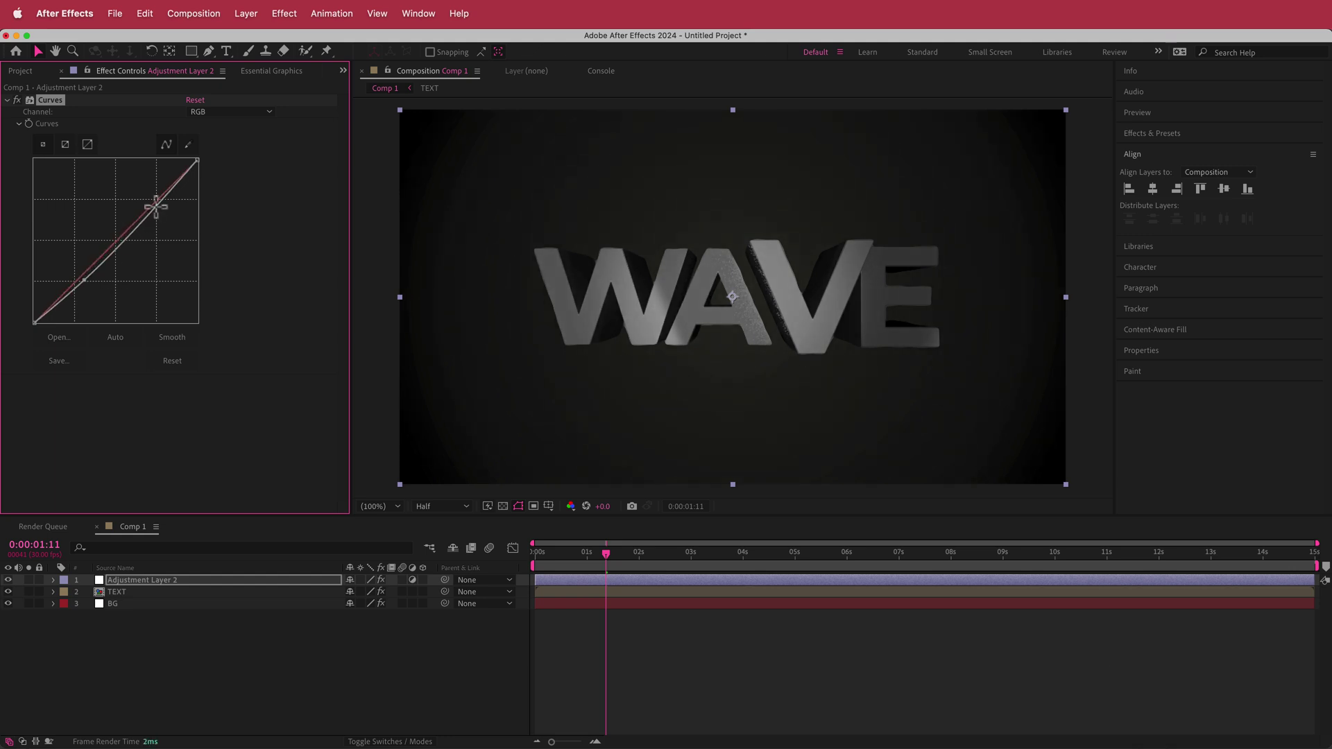
{"action": "left_click_drag", "start_coordinate": [147, 206], "coordinate": [150, 196]}
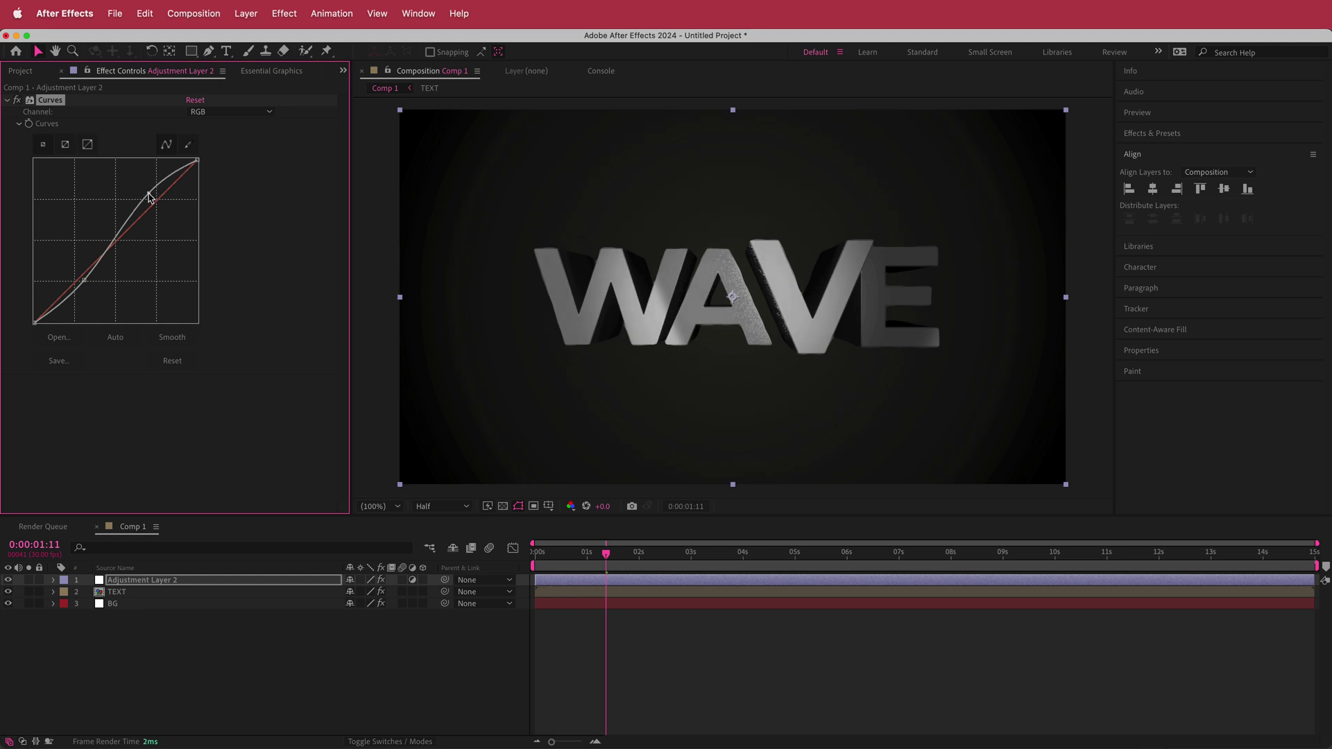
Raise the highlights of the Green curve on the adjustment layer and add a midtone point to shape the tint.
{"action": "left_click", "coordinate": [230, 114]}
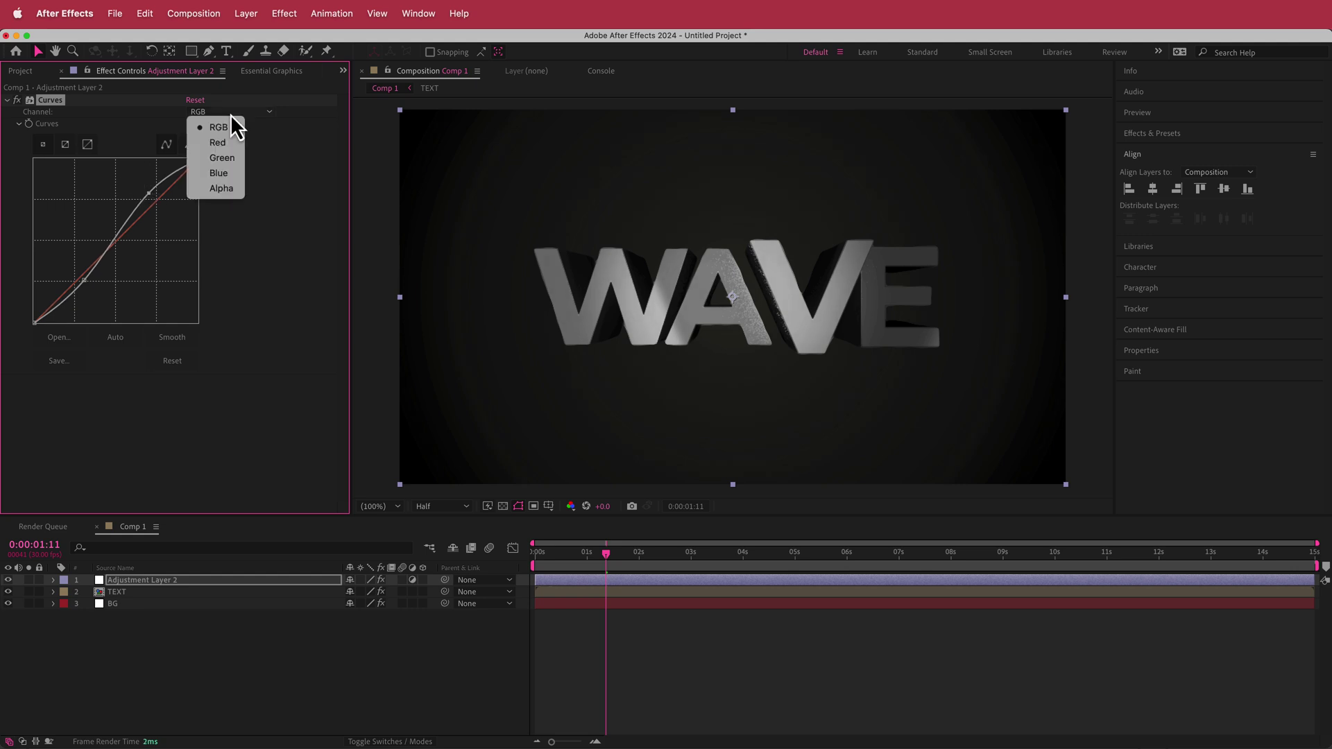
{"action": "left_click", "coordinate": [221, 158]}
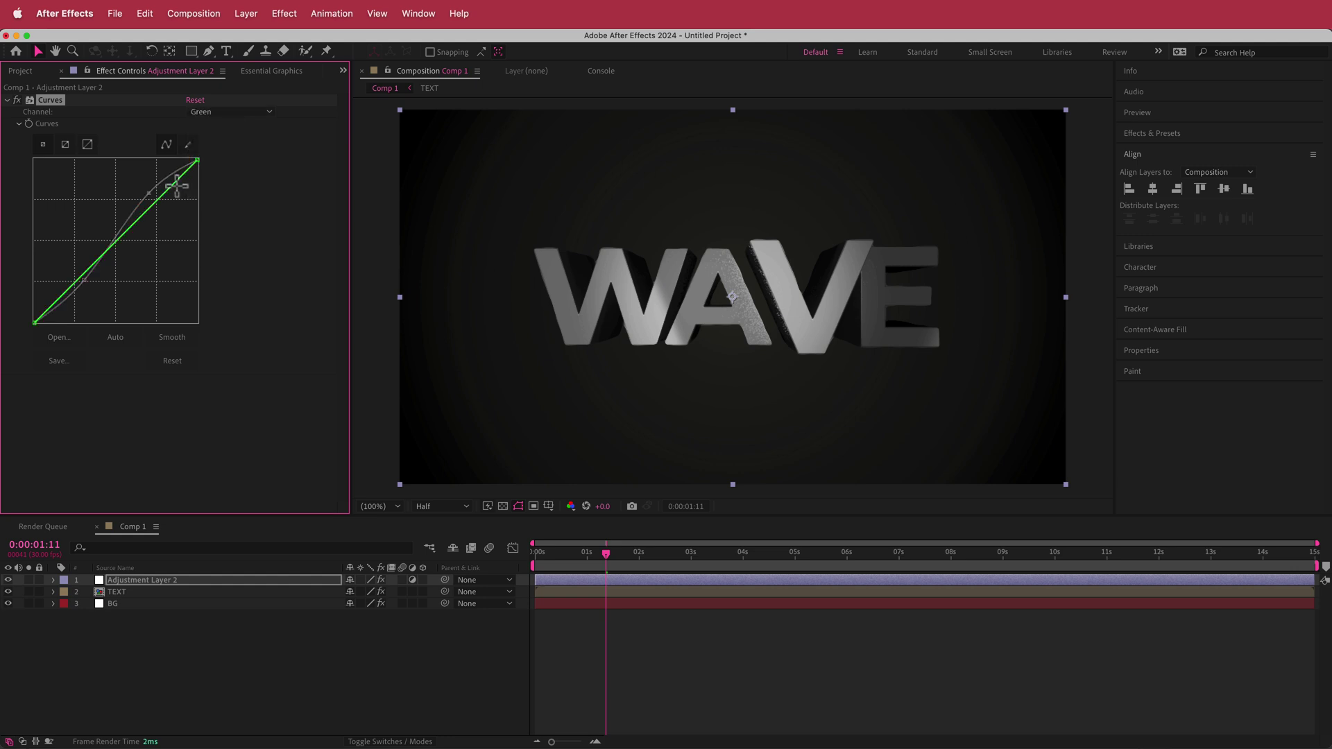
{"action": "left_click_drag", "start_coordinate": [158, 200], "coordinate": [162, 181]}
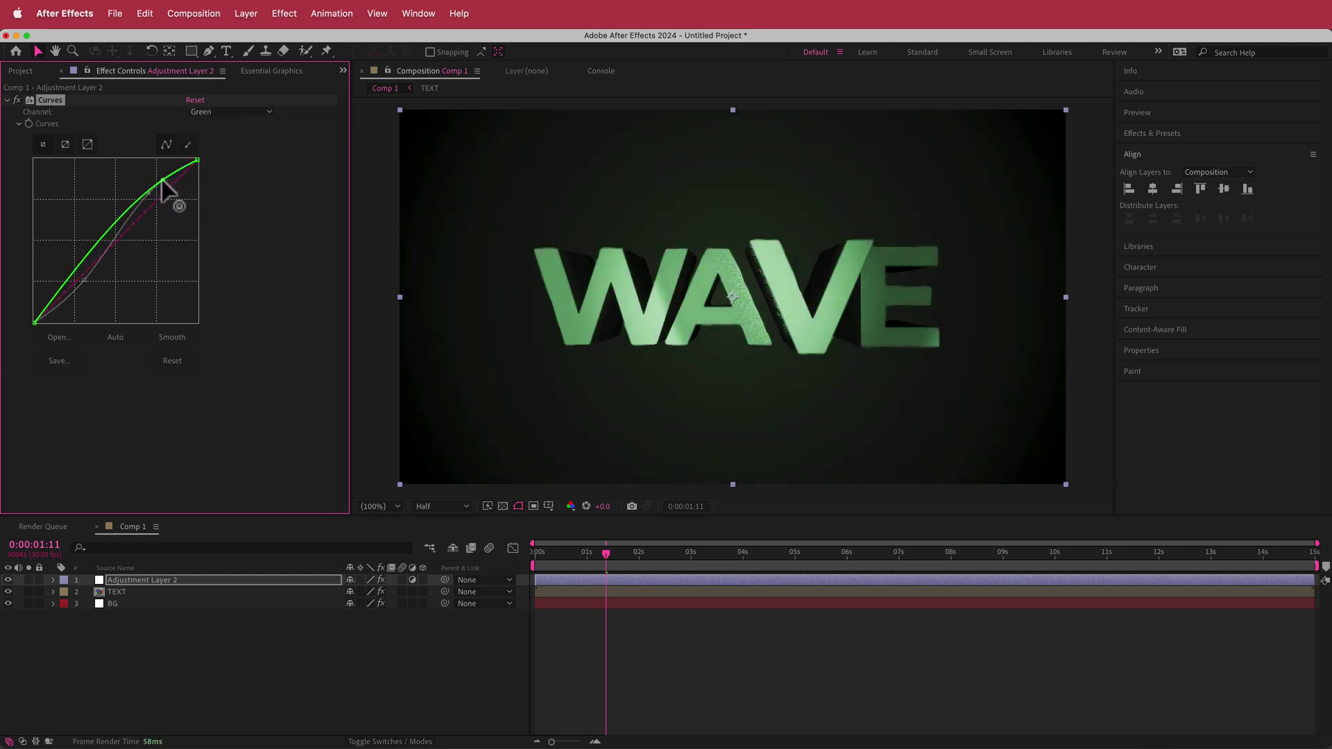
{"action": "left_click", "coordinate": [104, 241]}
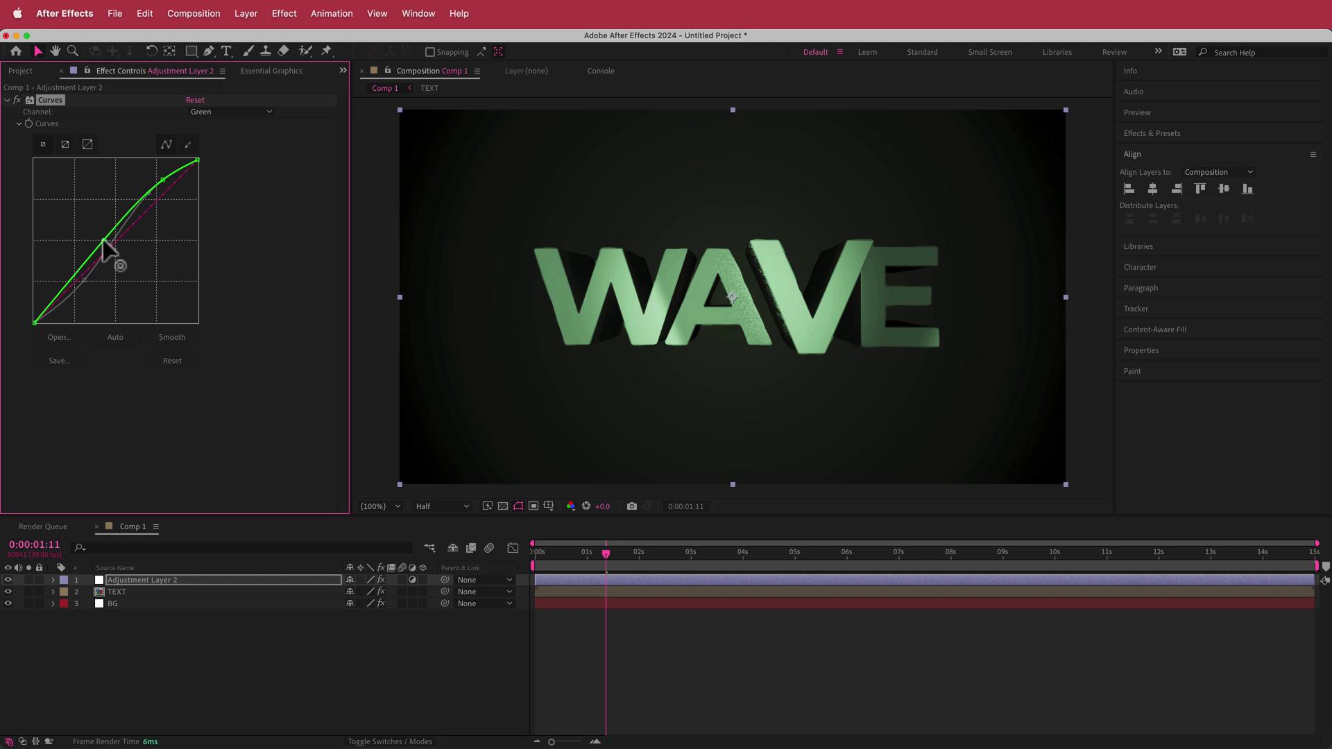
Raise the highlights and midtones of the Blue curve on the adjustment layer to give the image a blue tint.
{"action": "left_click", "coordinate": [235, 114]}
{"action": "left_click", "coordinate": [236, 169]}
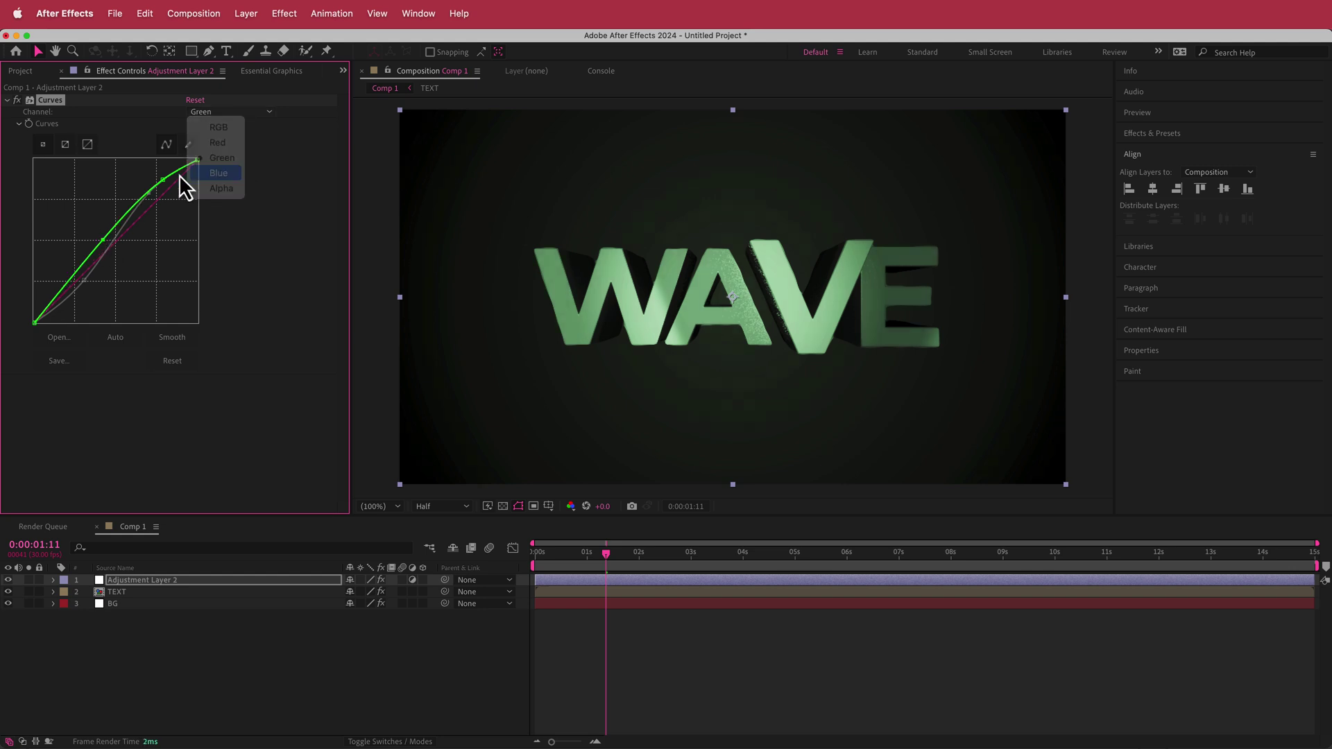
{"action": "left_click_drag", "start_coordinate": [169, 182], "coordinate": [165, 178]}
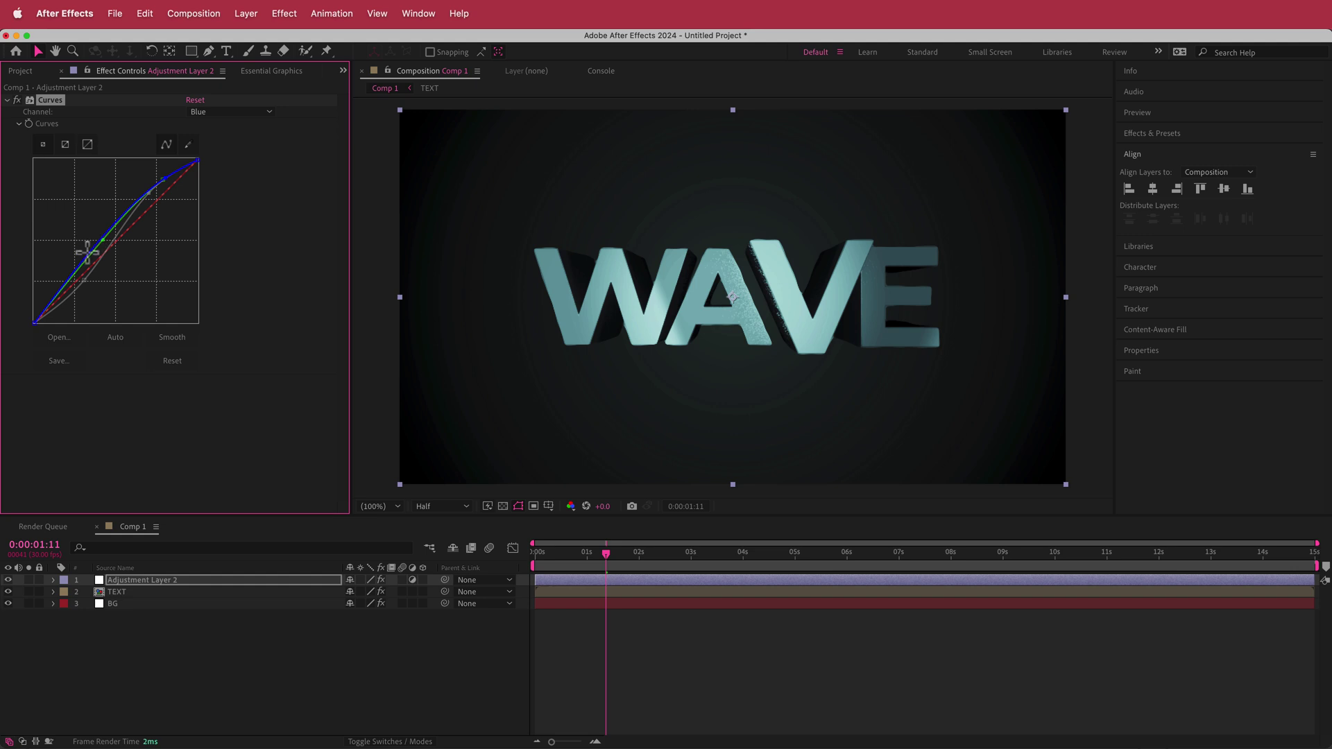
{"action": "mouse_move", "coordinate": [90, 255]}
{"action": "left_mouse_down"}
{"action": "mouse_move", "coordinate": [98, 261]}
{"action": "mouse_move", "coordinate": [93, 203]}
{"action": "mouse_move", "coordinate": [98, 233]}
{"action": "left_mouse_up"}
{"action": "left_click_drag", "start_coordinate": [163, 181], "coordinate": [156, 184]}
Apply the Posterize Time effect to the adjustment layer.
{"action": "key", "text": "ctrl+space"}
{"action": "type", "text": "pos"}
{"action": "key", "text": "Return"}
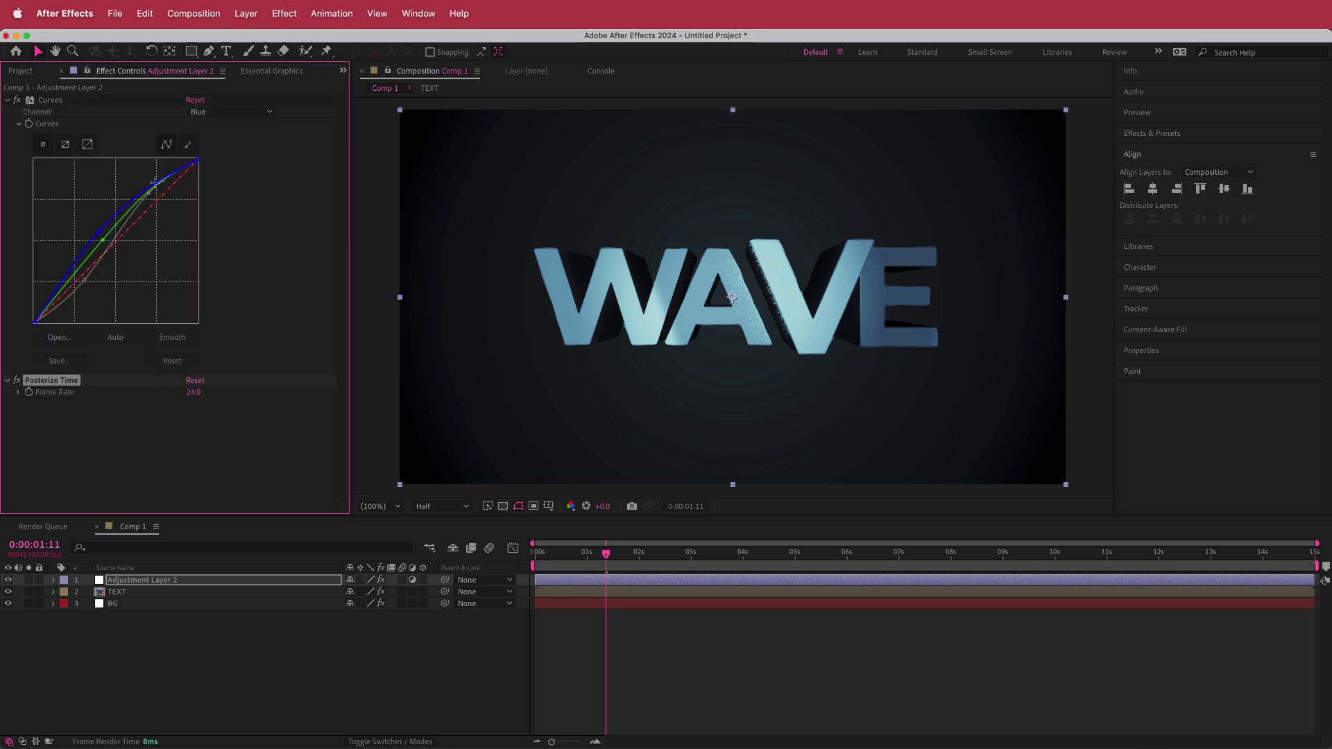
Try a Posterize Time Frame Rate of 10 and scrub back towards the start to check the motion.
{"action": "left_click", "coordinate": [192, 394]}
{"action": "type", "text": "10"}
{"action": "key", "text": "Return"}
{"action": "left_click_drag", "start_coordinate": [607, 556], "coordinate": [547, 558]}
Set the Posterize Time Frame Rate to 20, play back the animation, and move the playhead to frame 21.
{"action": "left_click", "coordinate": [194, 394]}
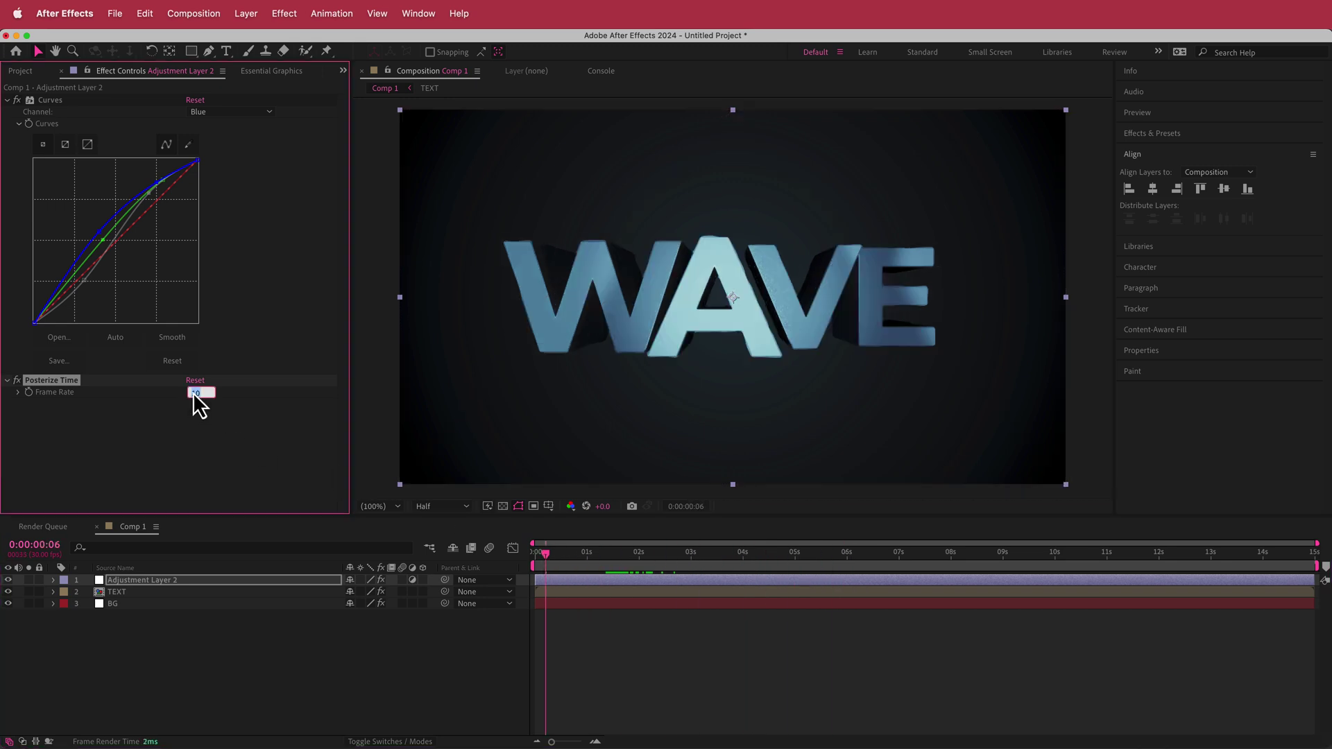
{"action": "type", "text": "20"}
{"action": "key", "text": "Return"}
{"action": "key", "text": "space"}
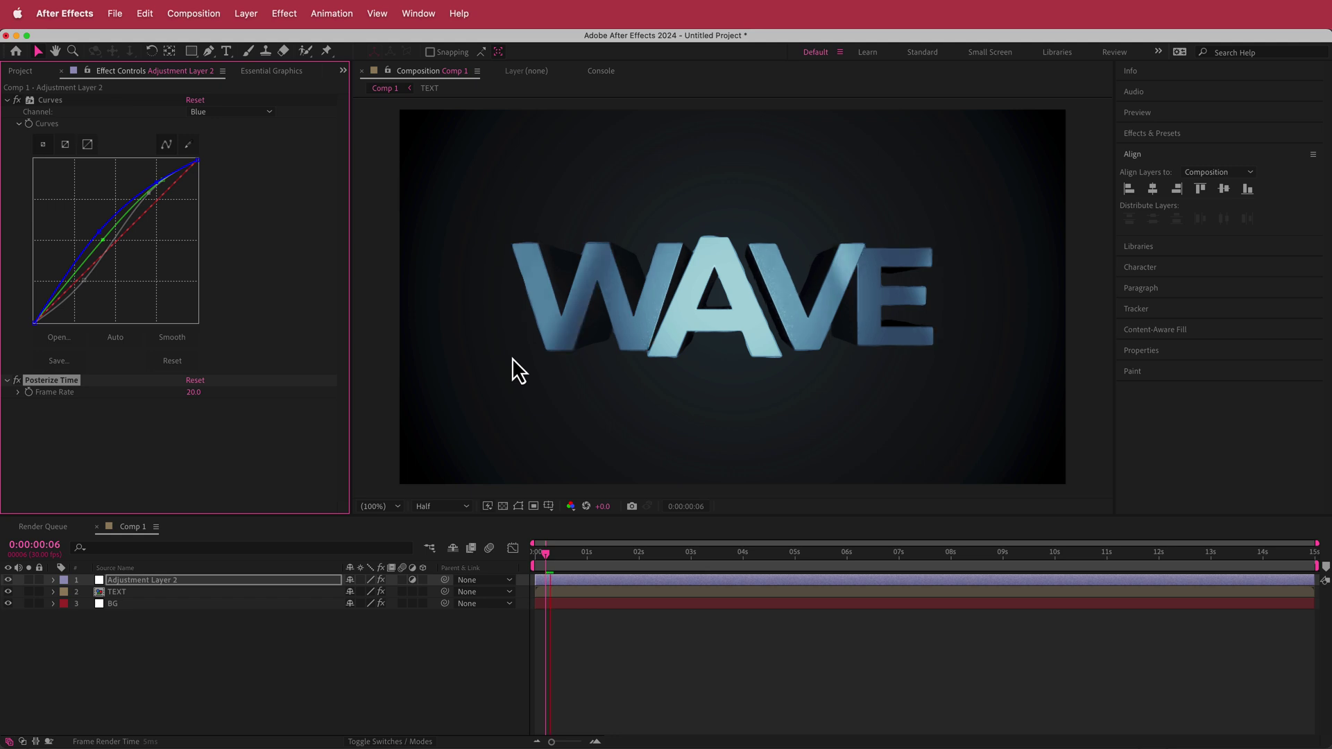
{"action": "key", "text": "space"}
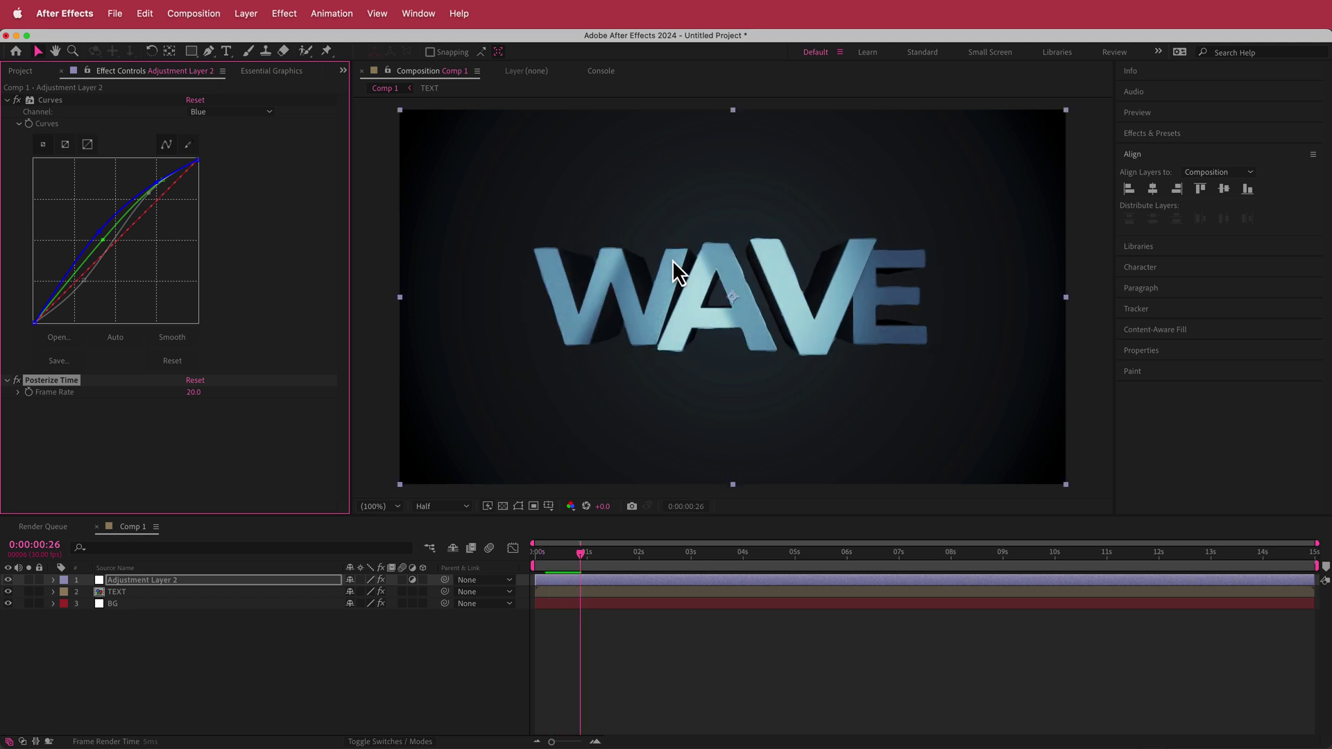
{"action": "left_click_drag", "start_coordinate": [600, 560], "coordinate": [571, 555]}
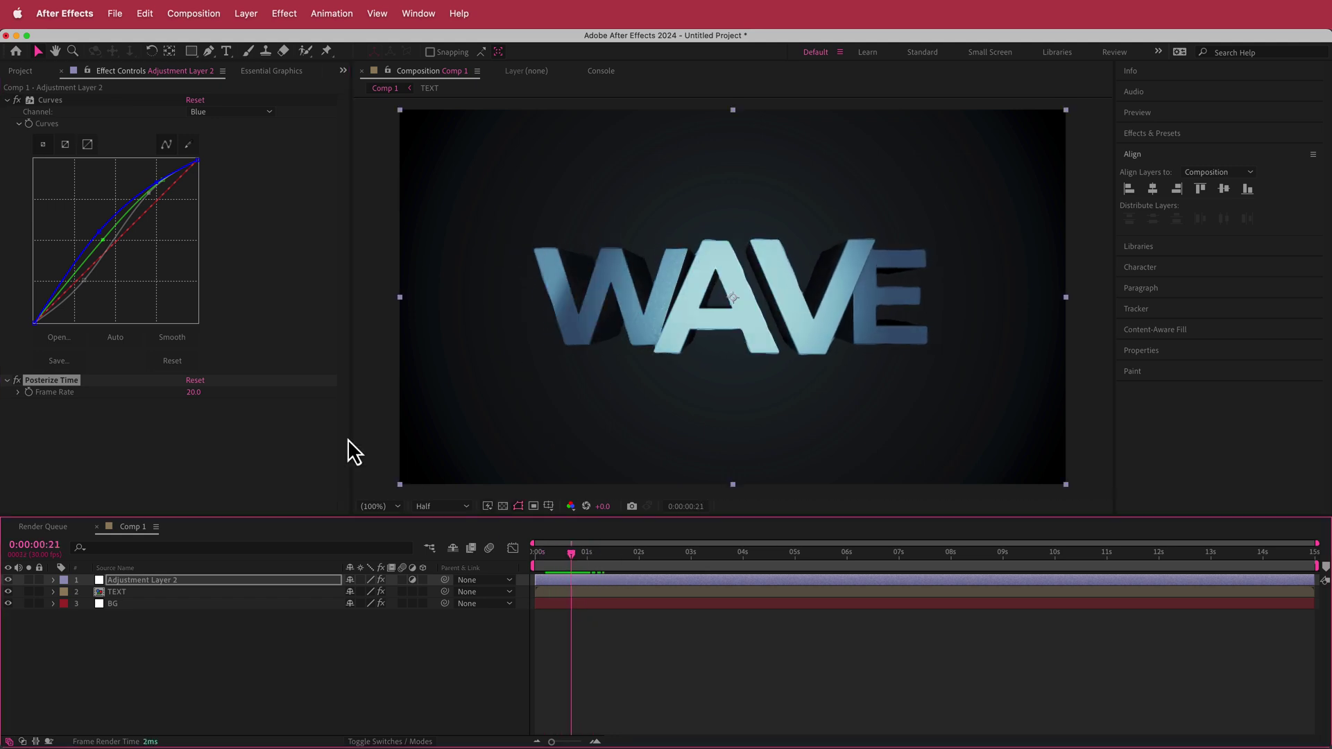
Apply Turbulent Displace to the adjustment layer with Amount 10 and Size 40, and scrub forward to 4:22.
{"action": "key", "text": "ctrl+space"}
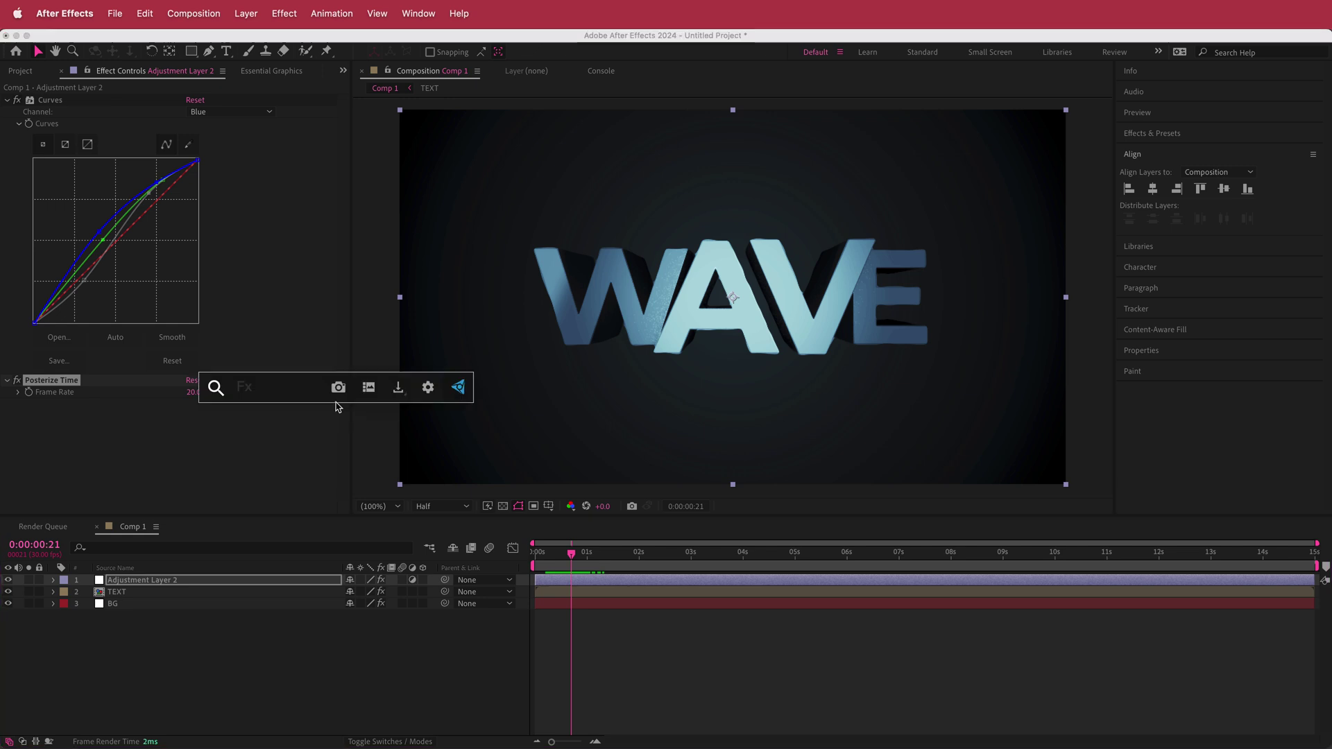
{"action": "type", "text": "tu"}
{"action": "key", "text": "Return"}
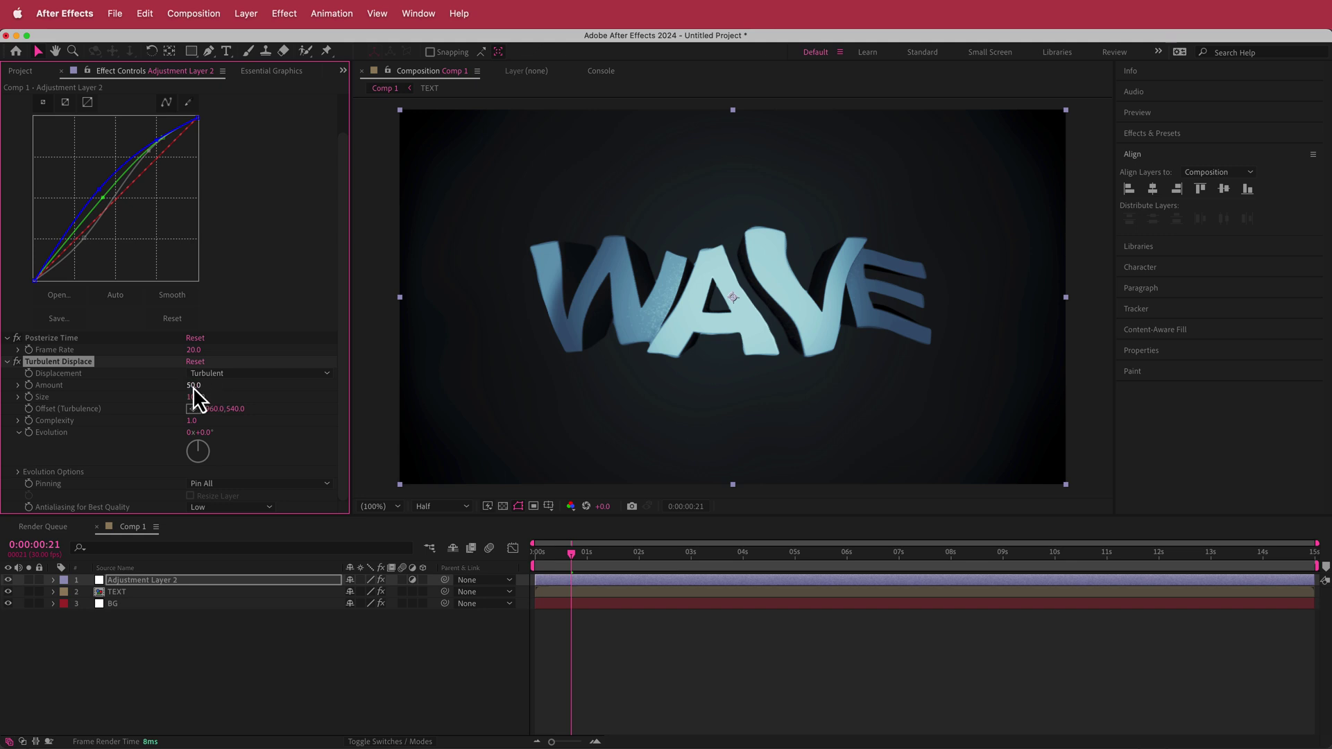
{"action": "type", "text": "10"}
{"action": "key", "text": "Return"}
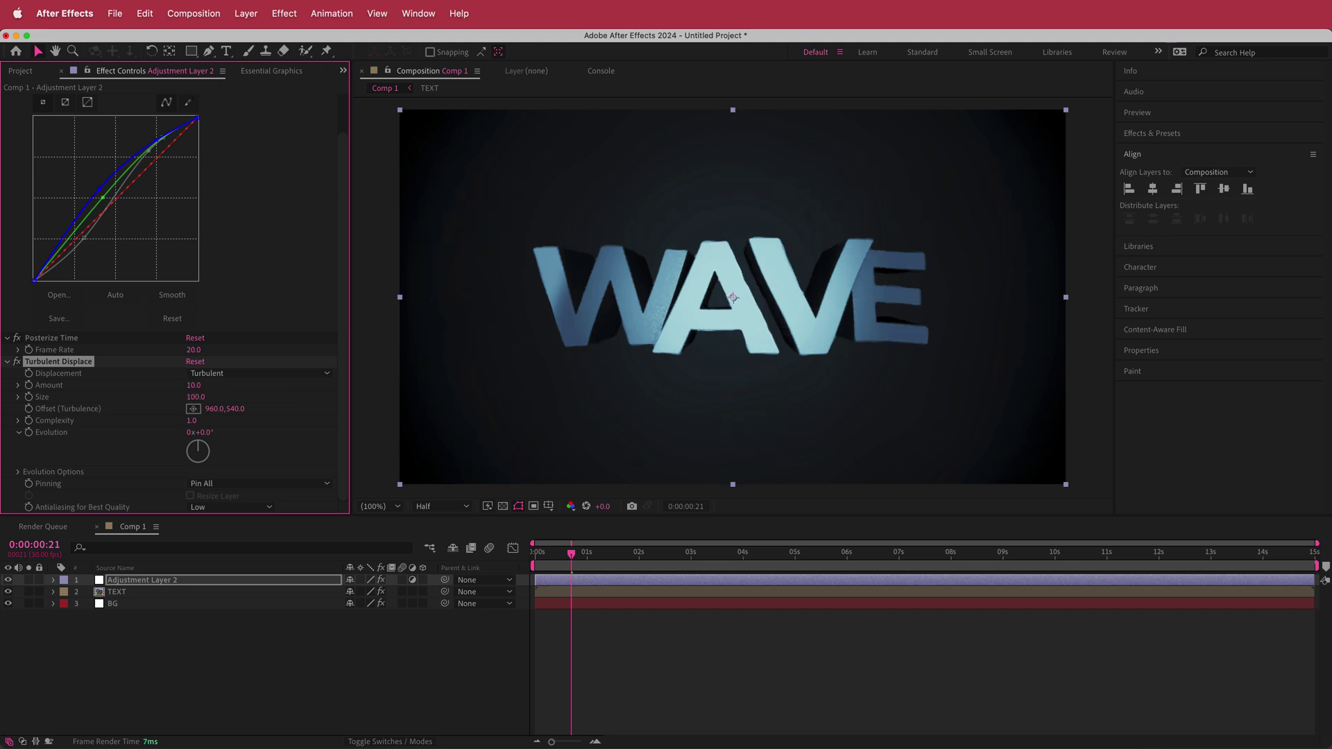
{"action": "left_click", "coordinate": [196, 401]}
{"action": "type", "text": "40"}
{"action": "left_click_drag", "start_coordinate": [581, 559], "coordinate": [781, 557]}
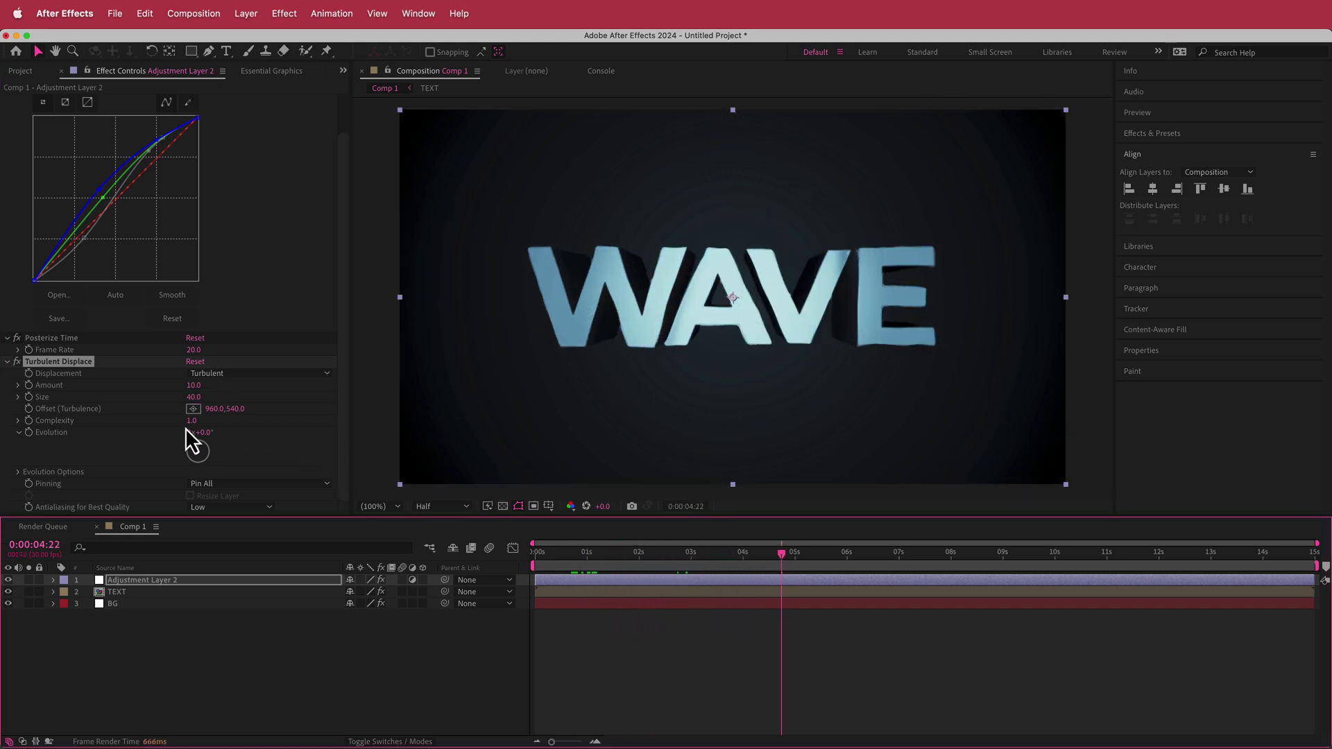
Add the expression time*100 to the Turbulent Displace Evolution property and preview the distortion, ending at 1:26.
{"action": "left_click", "coordinate": [29, 433], "text": "alt"}
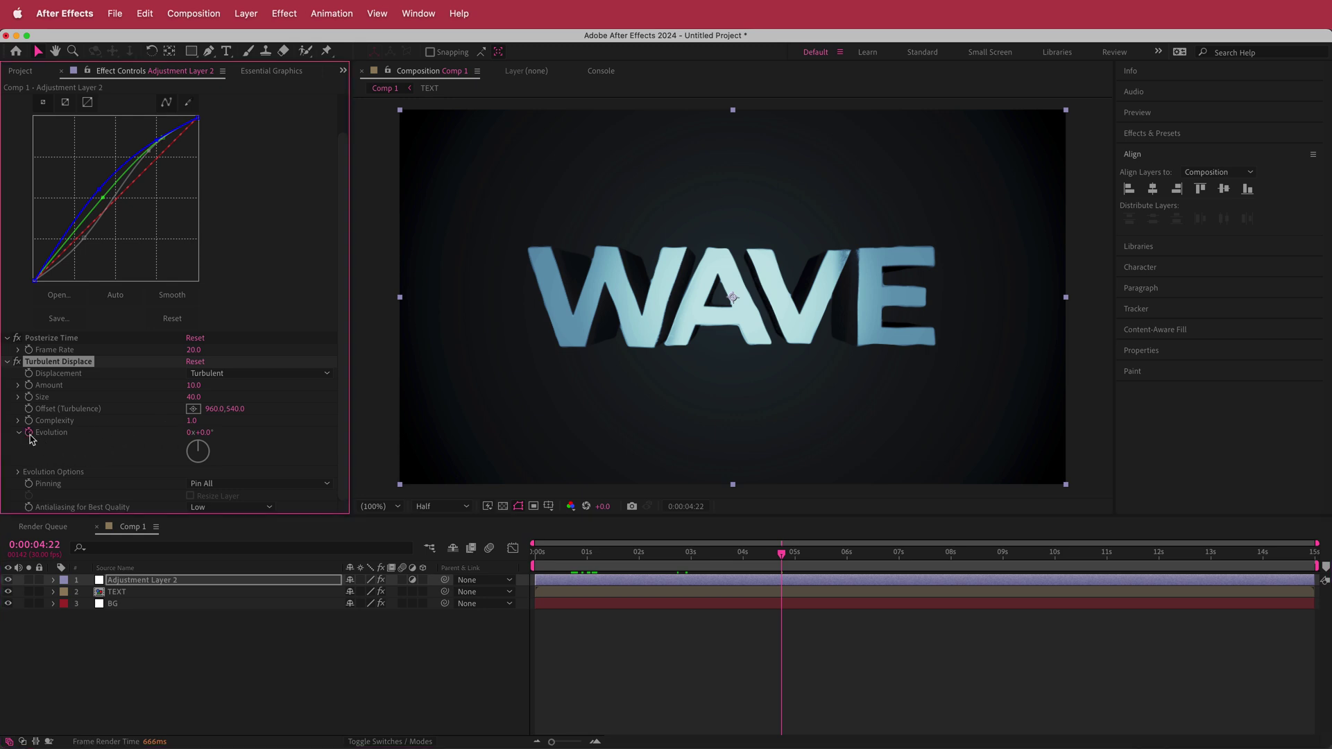
{"action": "type", "text": "time*100"}
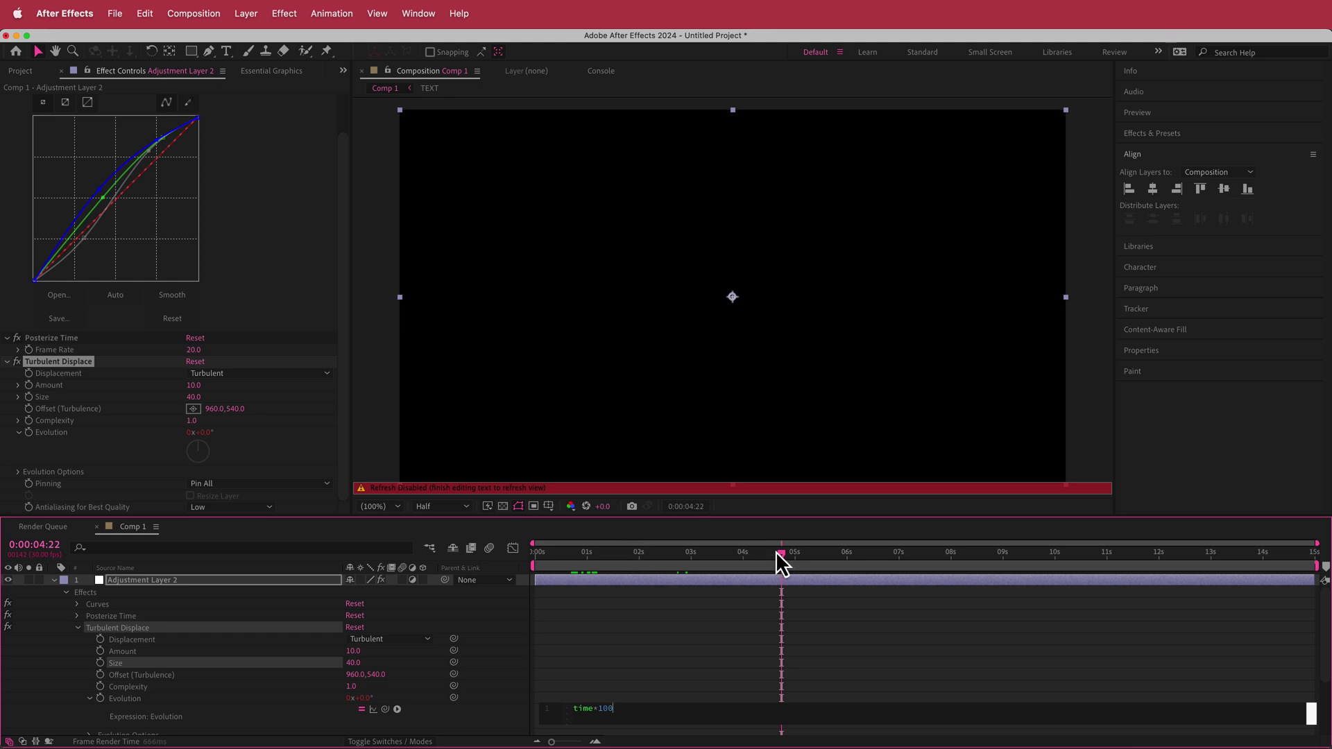
{"action": "mouse_move", "coordinate": [780, 552]}
{"action": "left_mouse_down"}
{"action": "mouse_move", "coordinate": [738, 569]}
{"action": "mouse_move", "coordinate": [533, 580]}
{"action": "mouse_move", "coordinate": [765, 560]}
{"action": "left_mouse_up"}
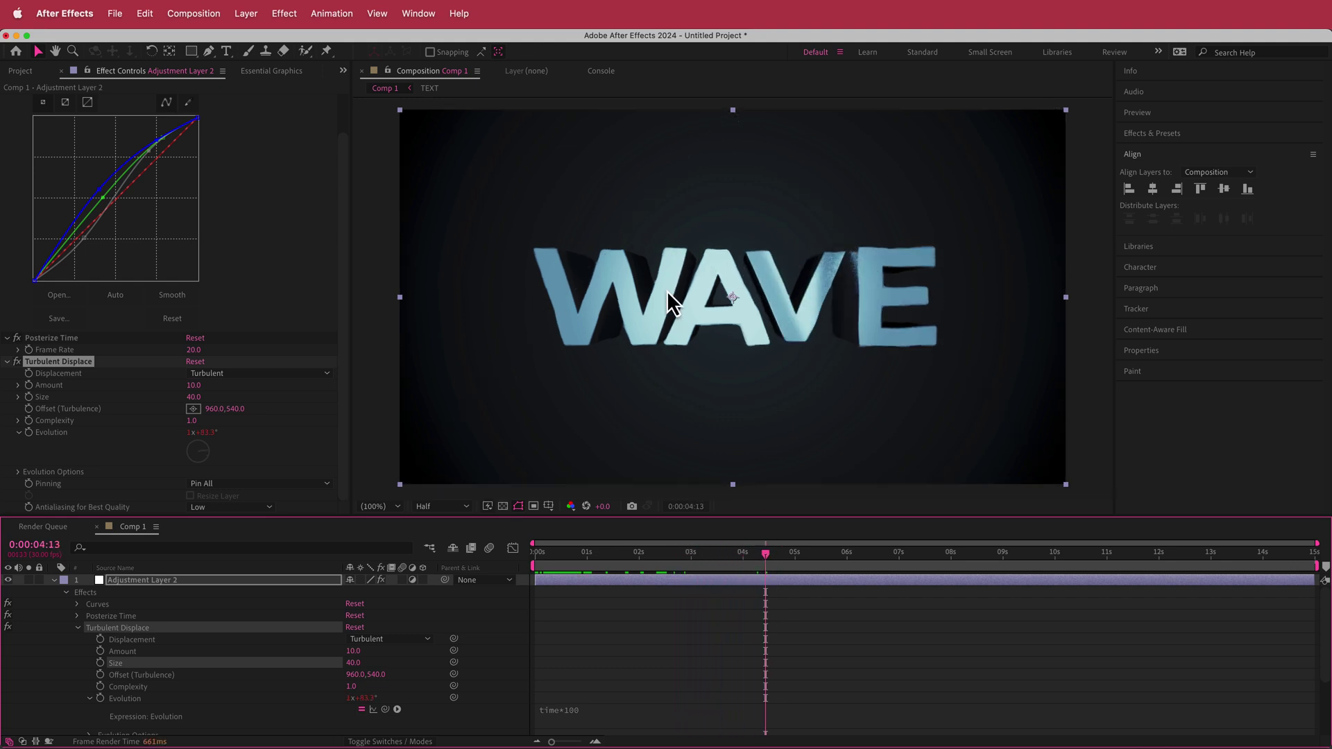
{"action": "key", "text": "ctrl+shift+h"}
{"action": "key", "text": "ctrl+shift+h"}
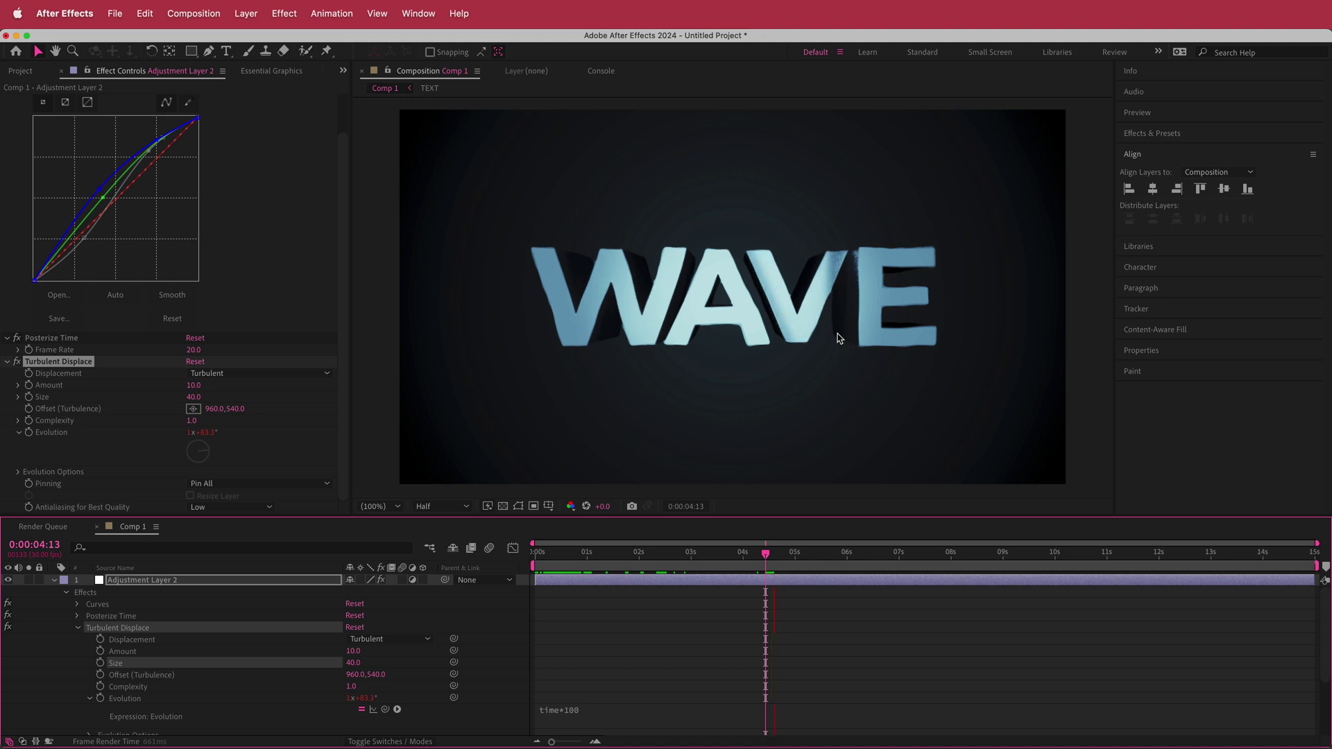
{"action": "left_click_drag", "start_coordinate": [767, 553], "coordinate": [631, 555]}
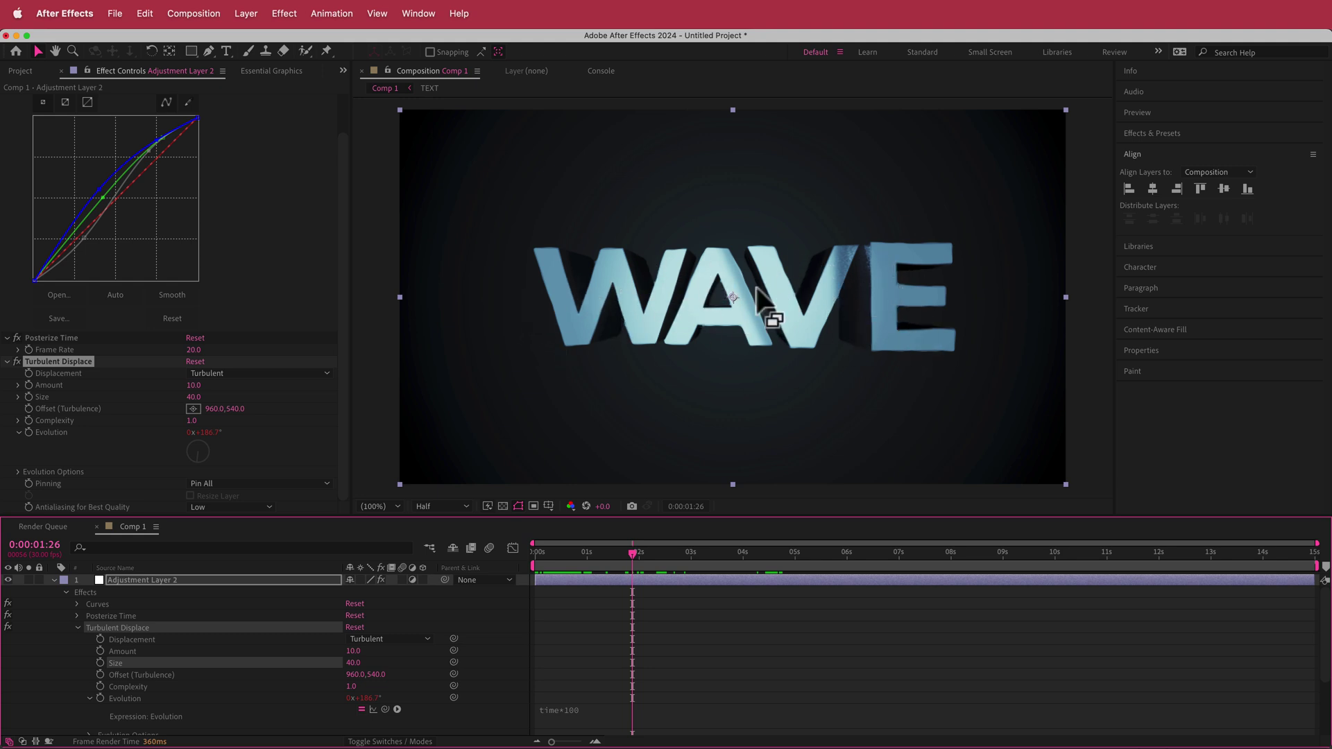
Apply the Glow effect to the TEXT layer and set its Glow Intensity to 0.2.
{"action": "left_click", "coordinate": [55, 581]}
{"action": "left_click", "coordinate": [125, 594]}
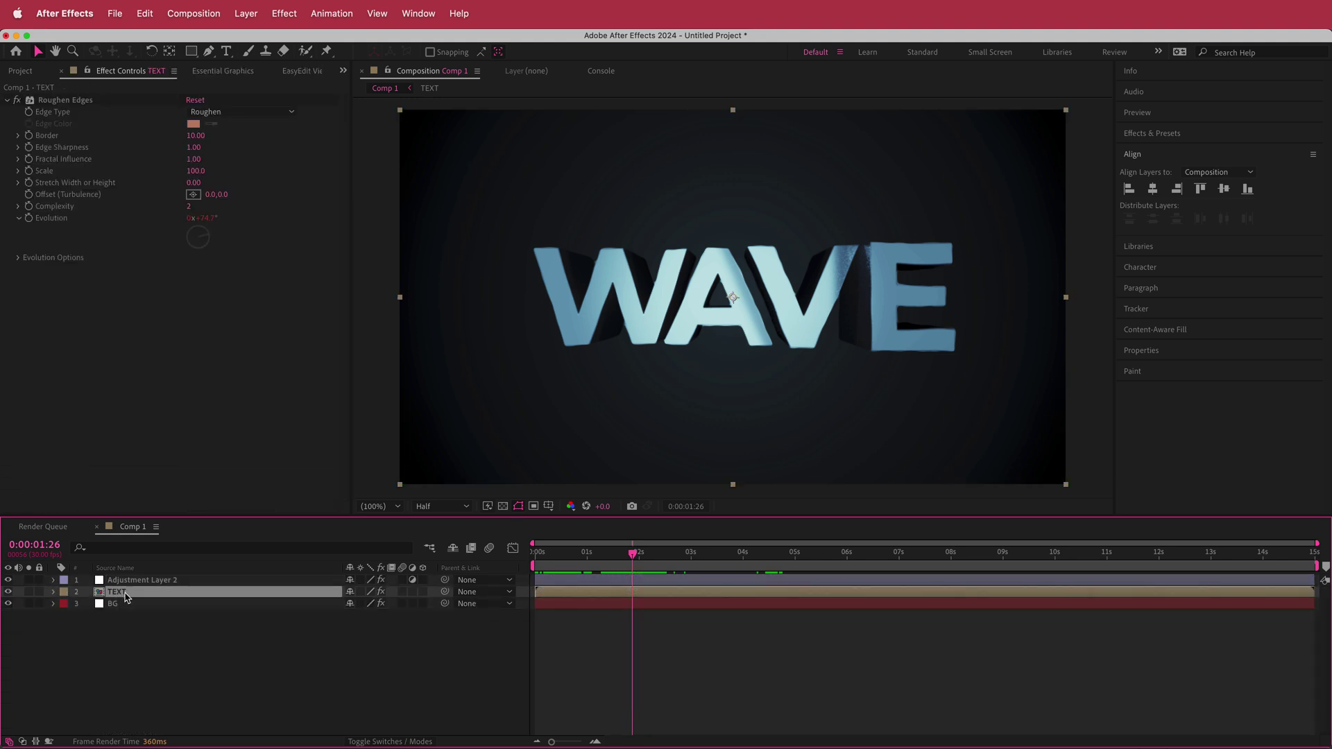
{"action": "key", "text": "ctrl+space"}
{"action": "type", "text": "glow"}
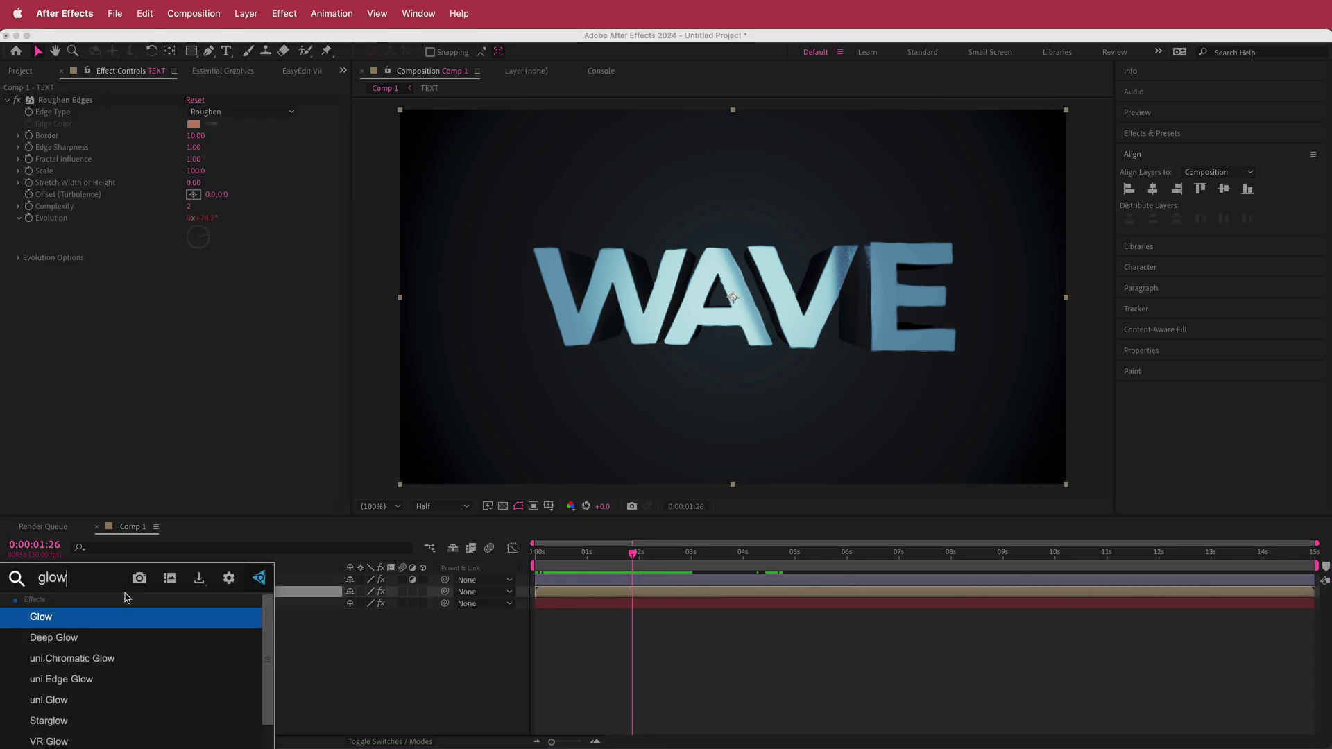
{"action": "key", "text": "Return"}
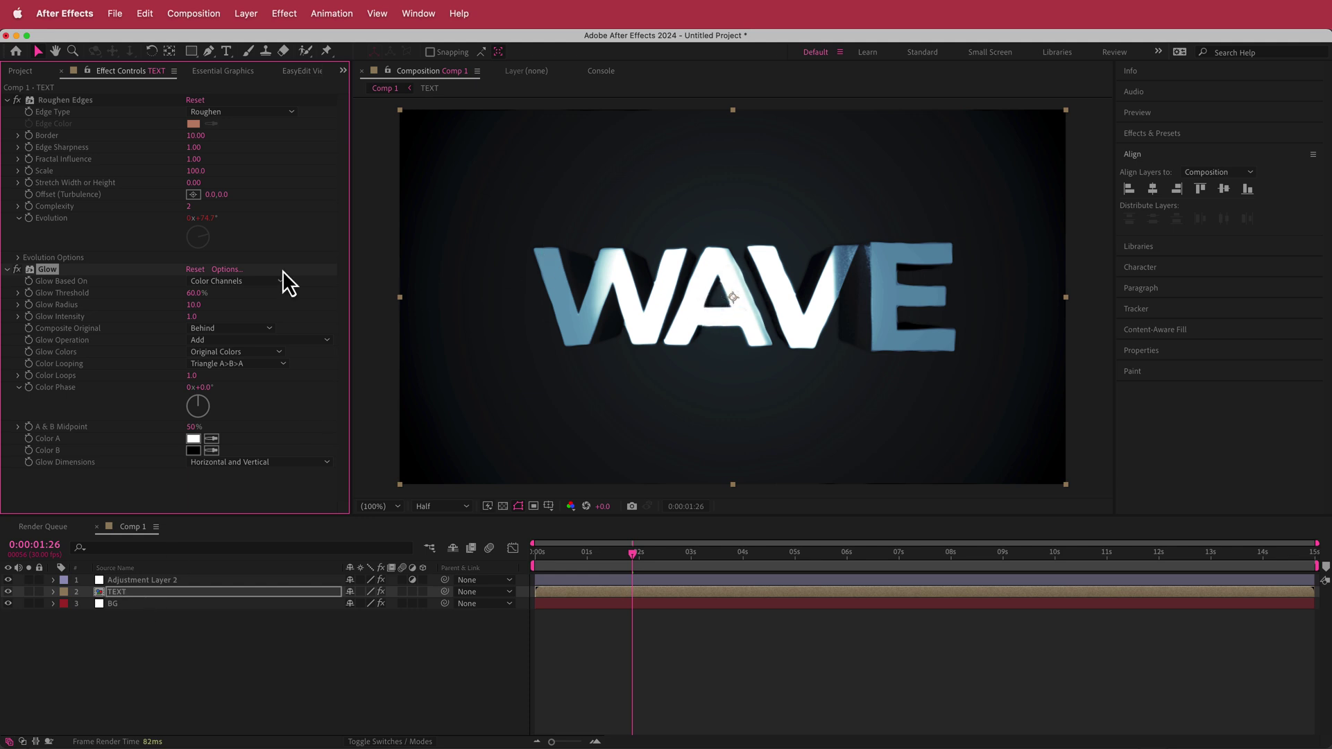
{"action": "left_click", "coordinate": [206, 317]}
{"action": "type", "text": "0.2"}
{"action": "key", "text": "Return"}
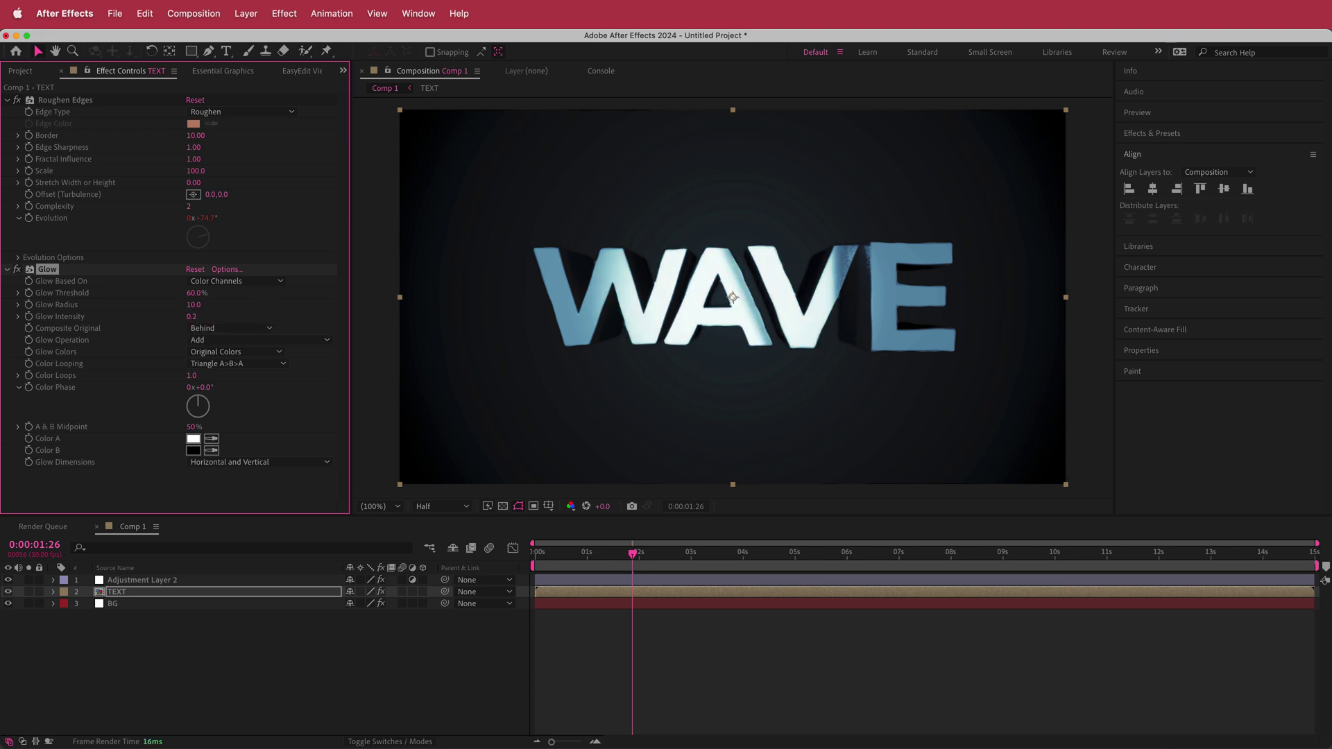
At 2:21, create a new adjustment layer in Comp 1 and place it at the top of the layer stack.
{"action": "left_click_drag", "start_coordinate": [624, 556], "coordinate": [676, 565]}
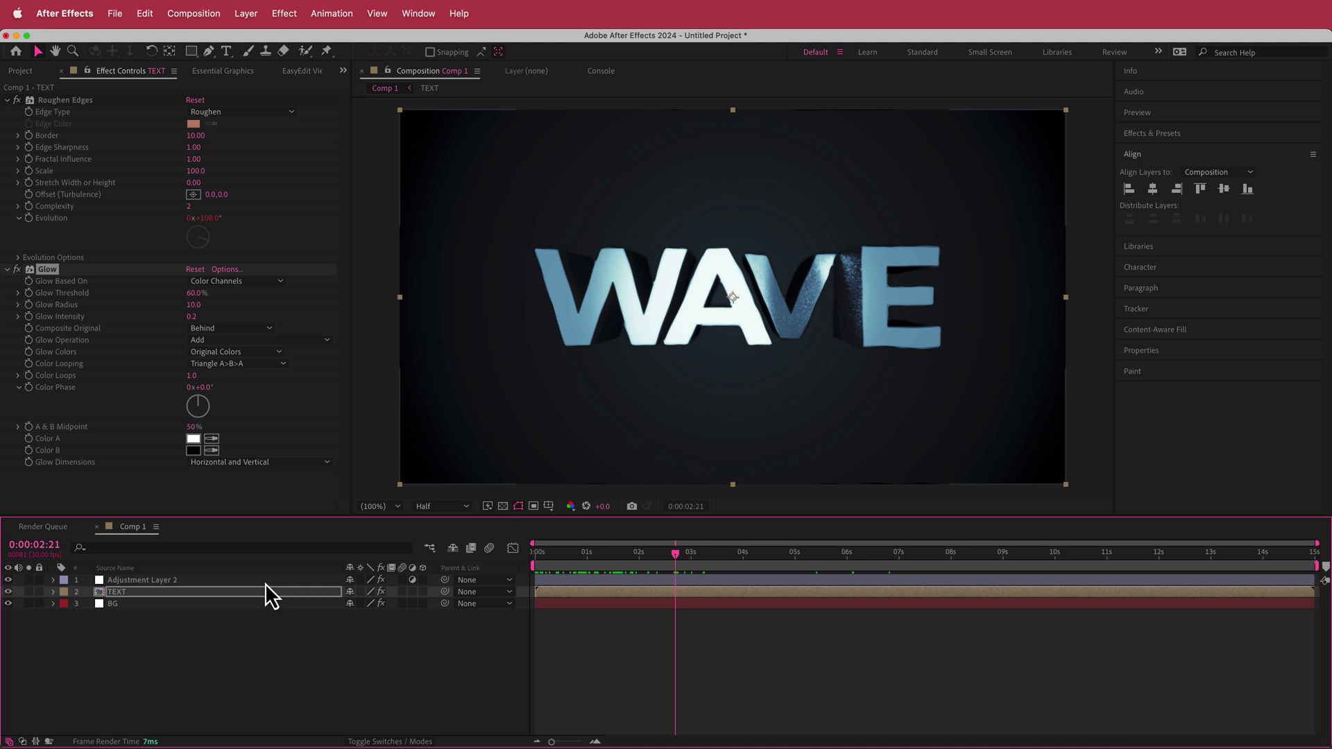
{"action": "right_click", "coordinate": [431, 582]}
{"action": "mouse_move", "coordinate": [594, 591]}
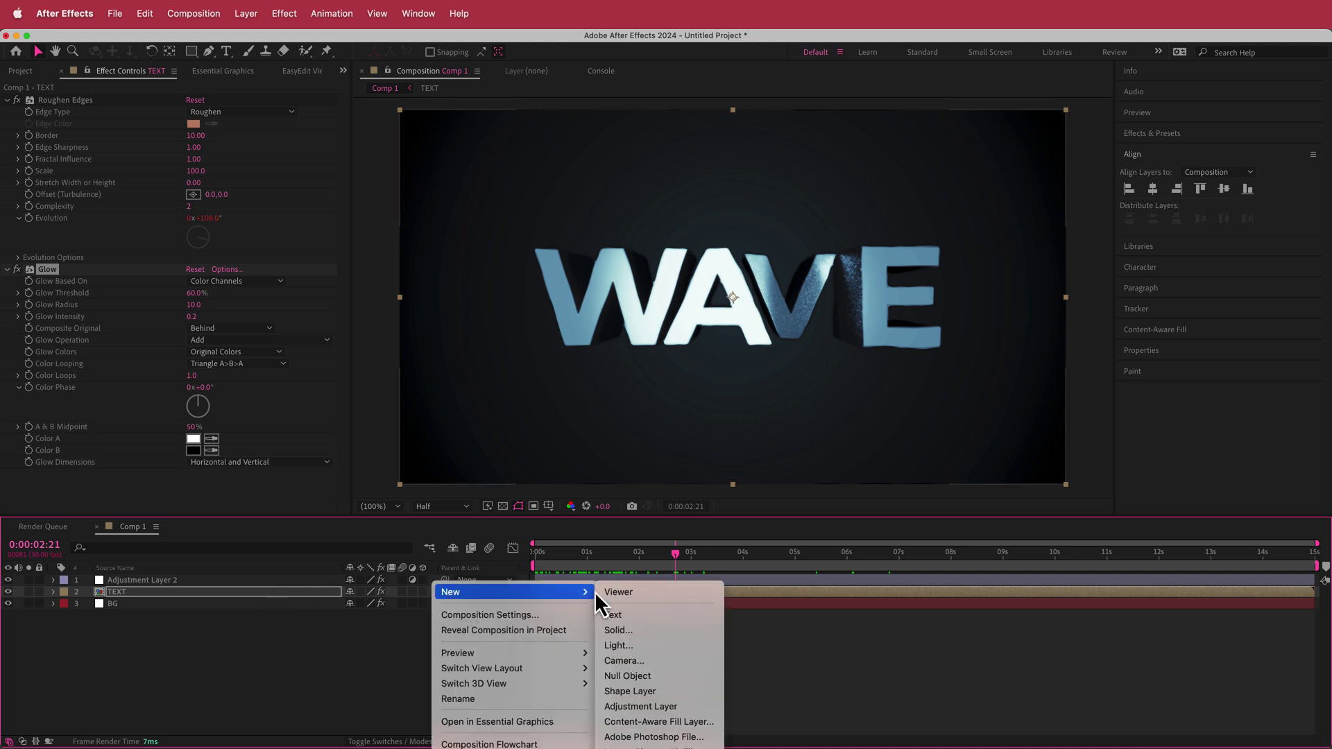
{"action": "left_click", "coordinate": [684, 706]}
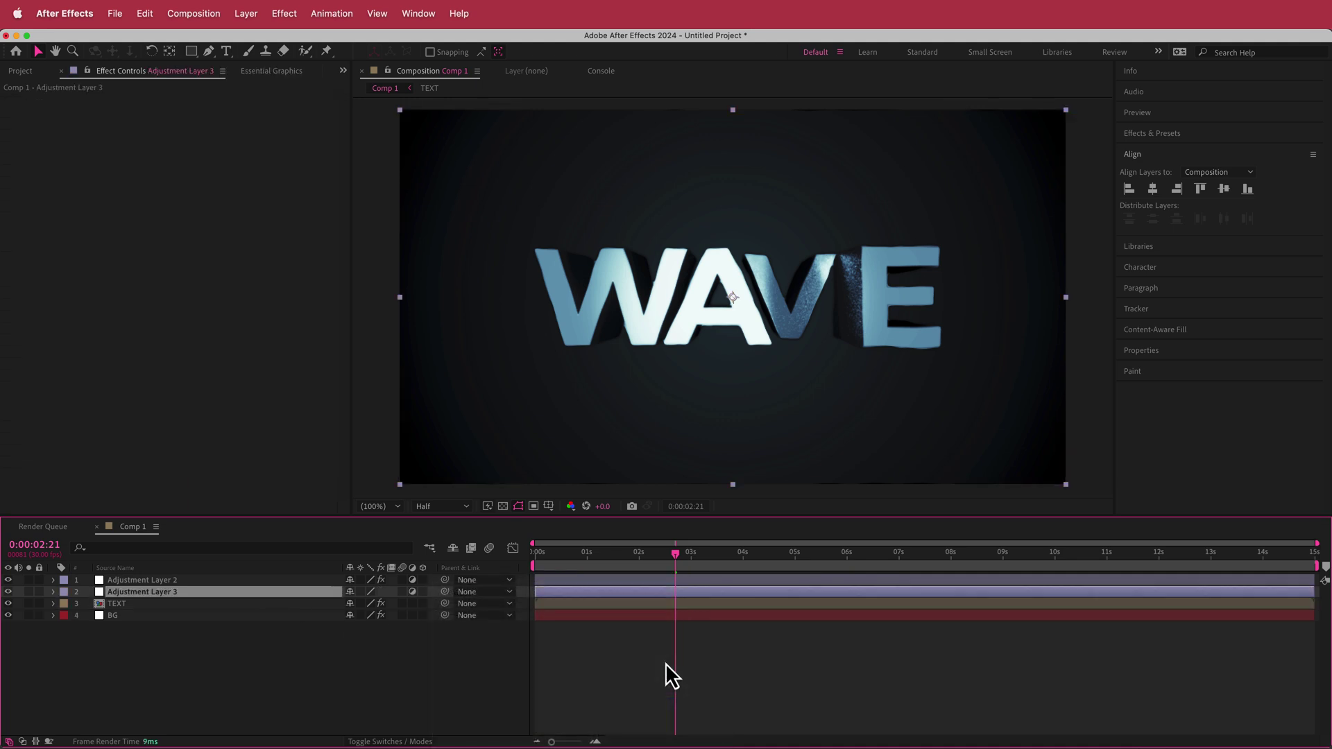
{"action": "left_click_drag", "start_coordinate": [176, 591], "coordinate": [174, 575]}
Apply the Noise effect to the new adjustment layer and set its Amount of Noise to 6%.
{"action": "key", "text": "ctrl+space"}
{"action": "type", "text": "noi"}
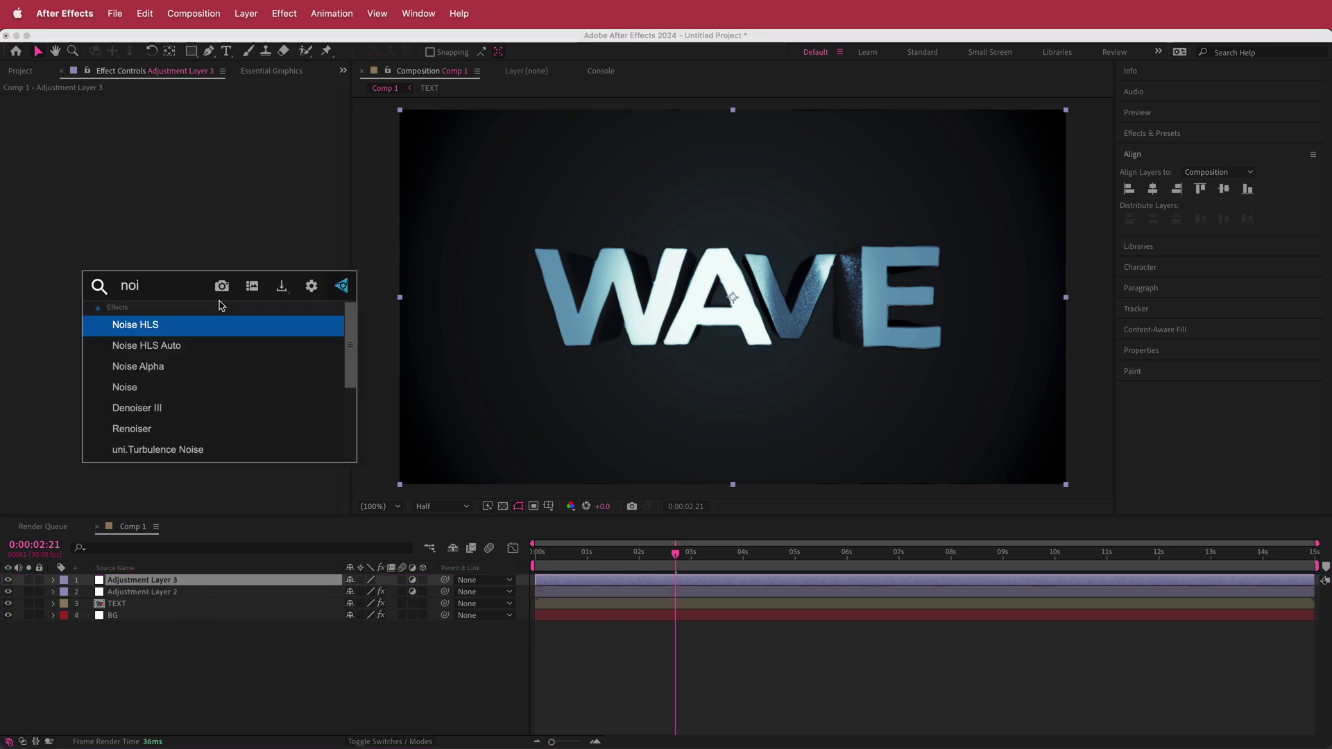
{"action": "key", "text": "Down"}
{"action": "key", "text": "Down"}
{"action": "key", "text": "Down"}
{"action": "key", "text": "Return"}
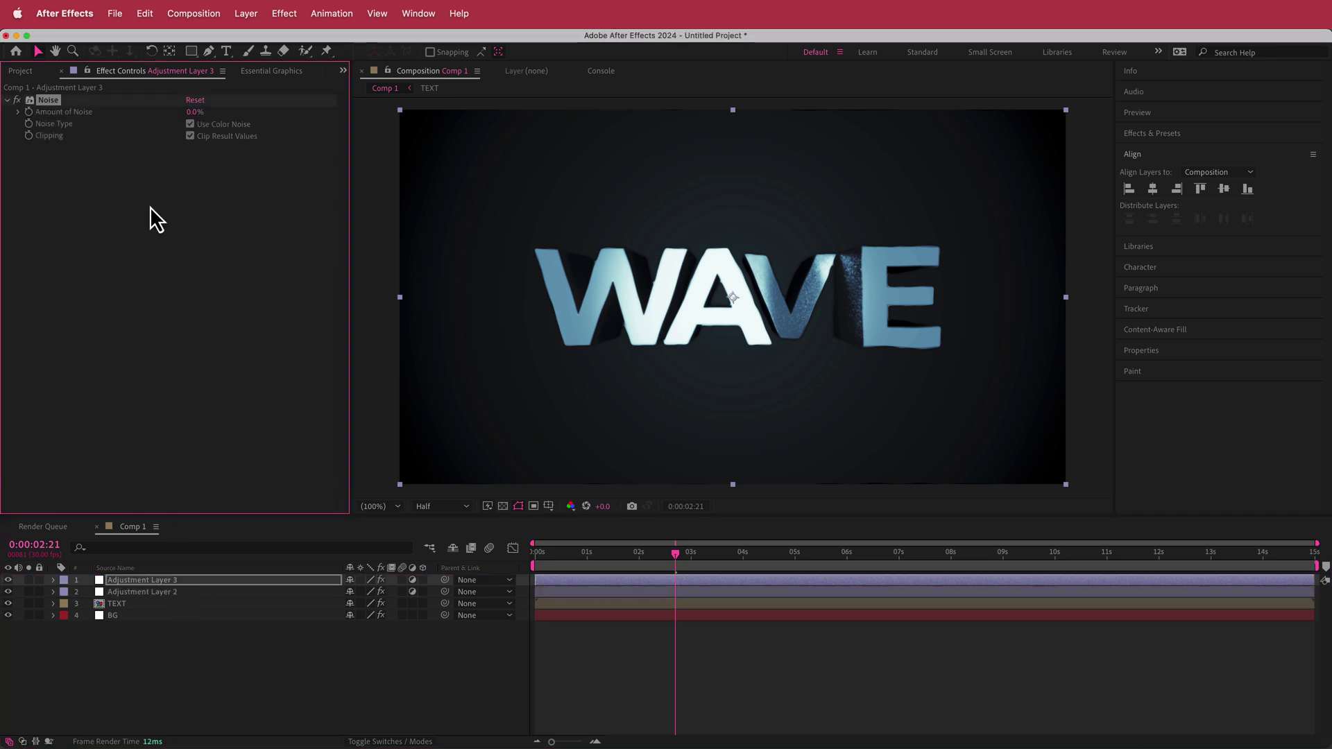
{"action": "left_click", "coordinate": [189, 113]}
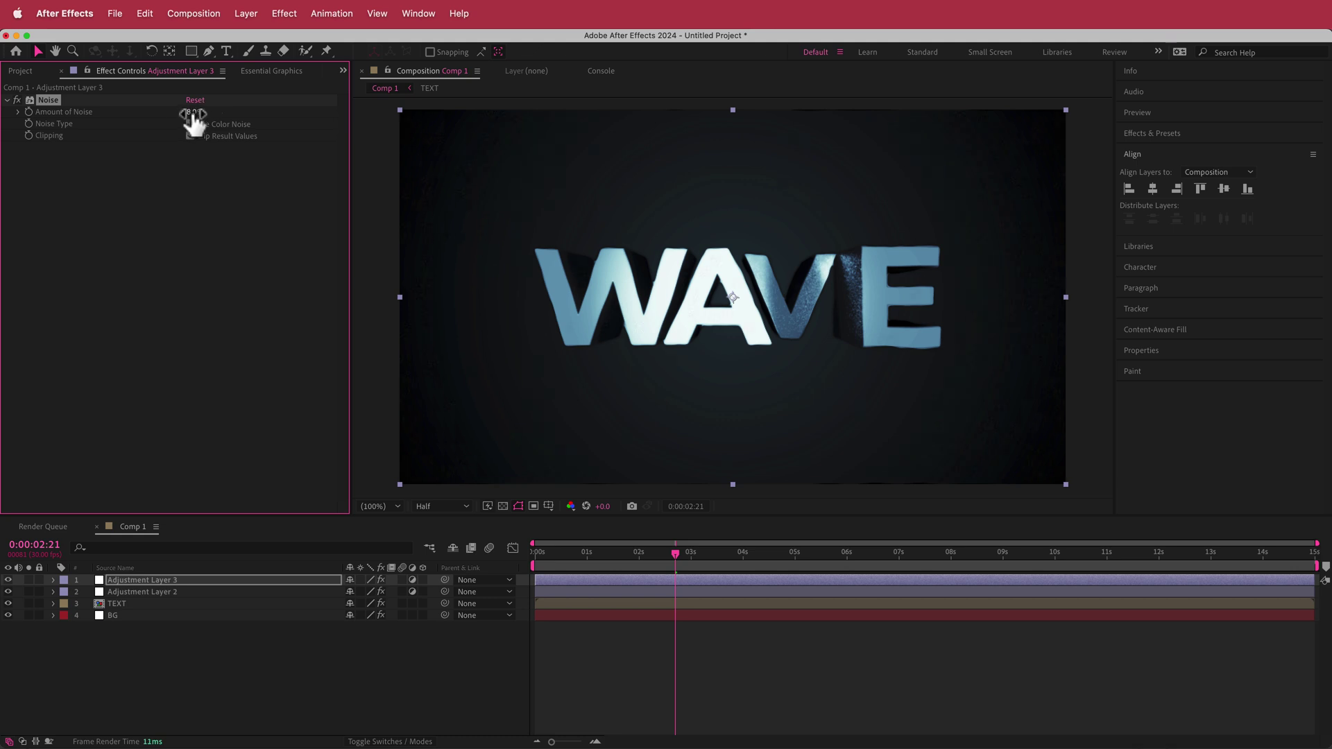
{"action": "type", "text": "6"}
{"action": "key", "text": "Return"}
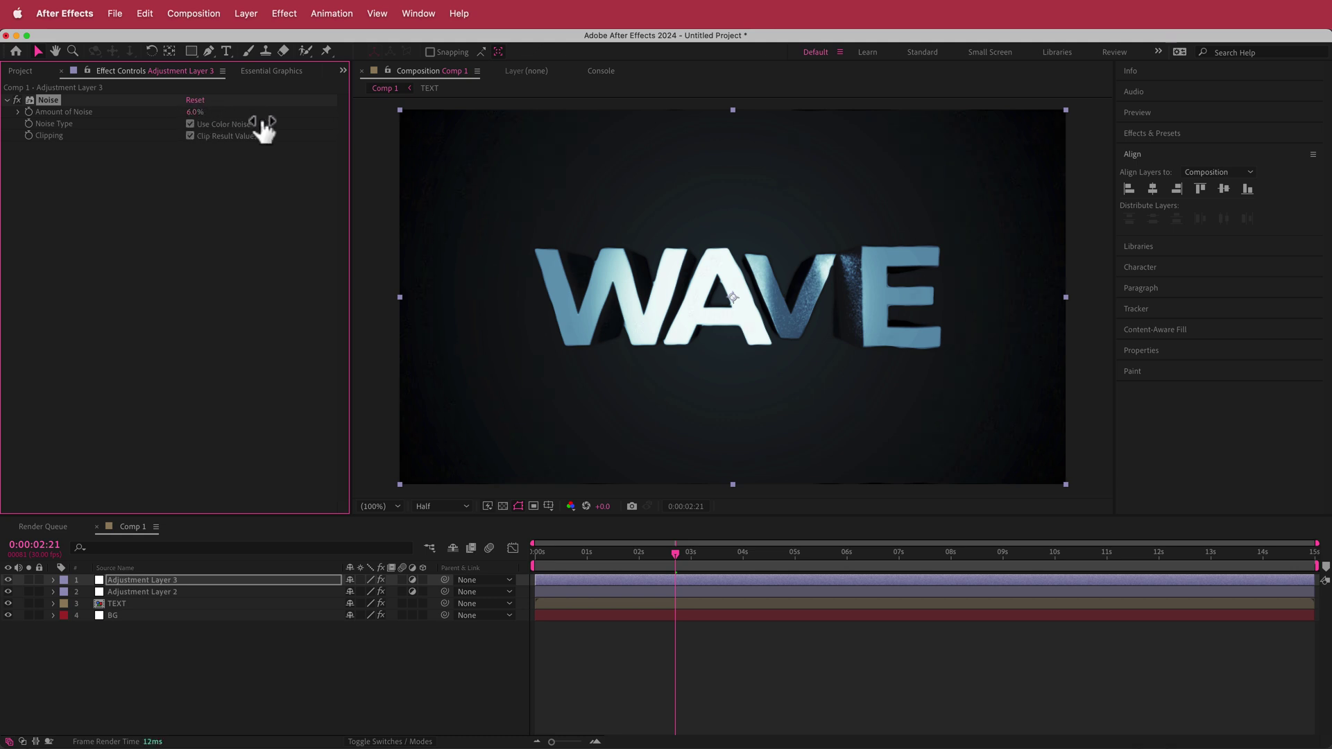
Play back about the first three seconds of Comp 1 to review the animation, stopping at frame 25.
{"action": "left_click", "coordinate": [757, 582]}
{"action": "key", "text": "space"}
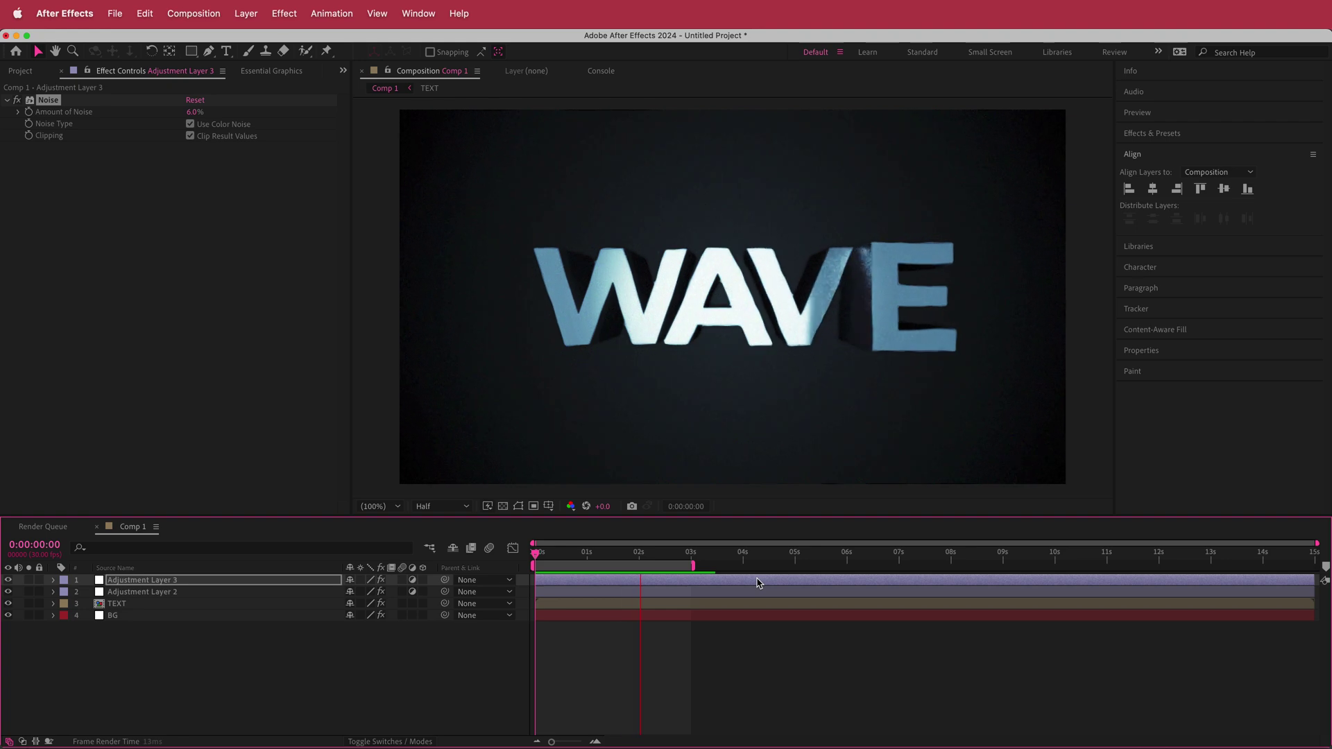
{"action": "key", "text": "space"}
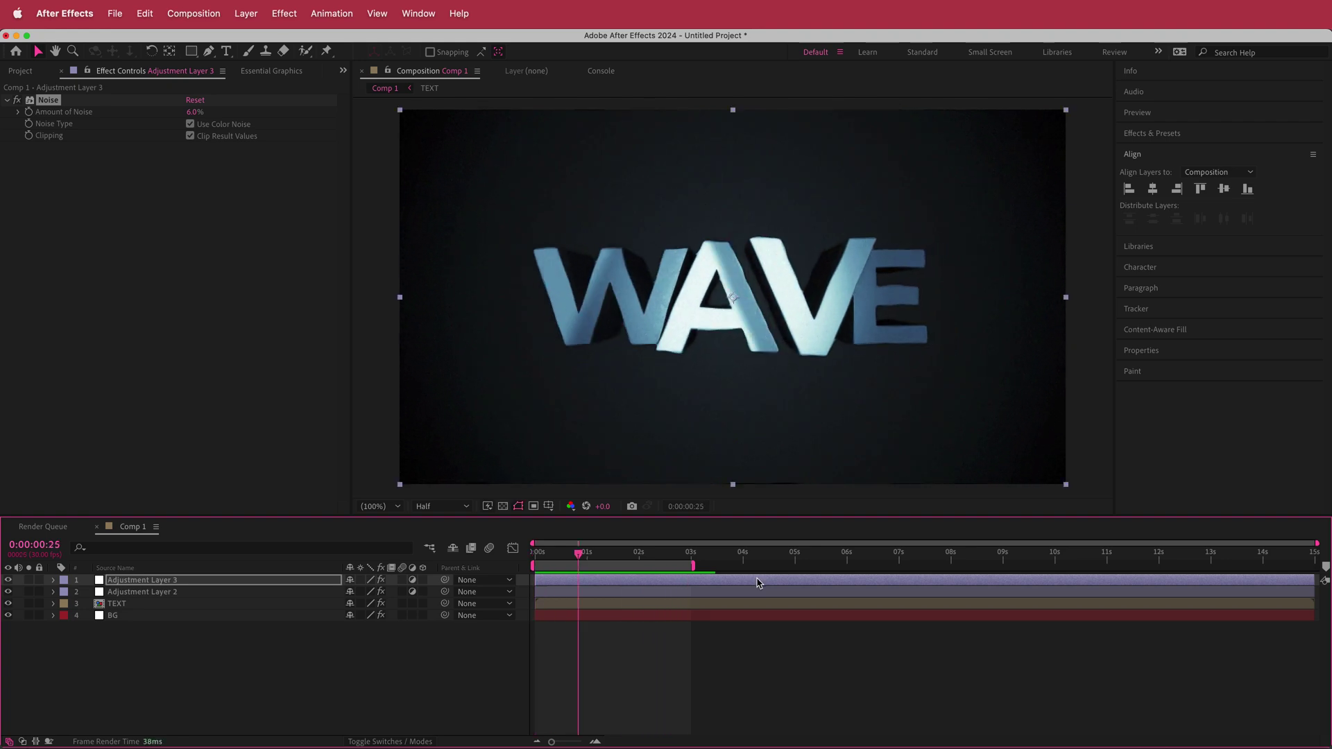
{"action": "left_click", "coordinate": [1028, 21]}
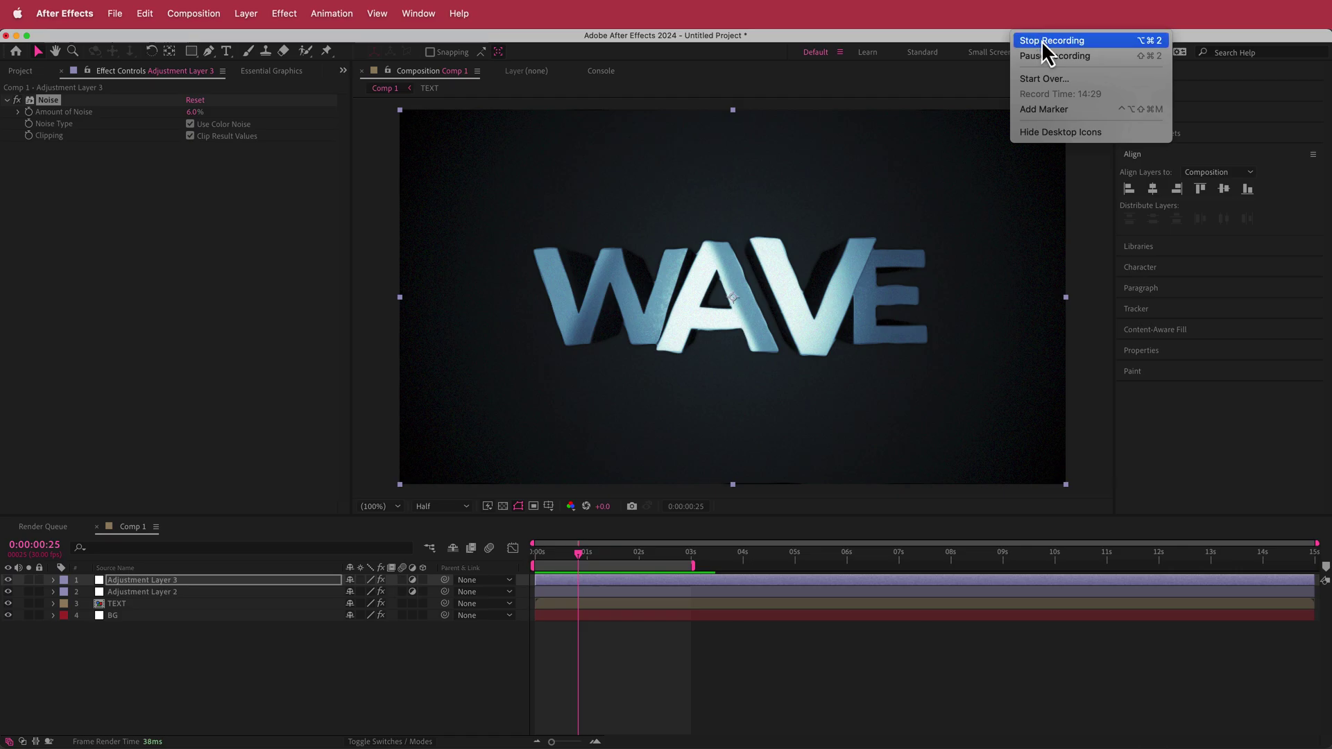